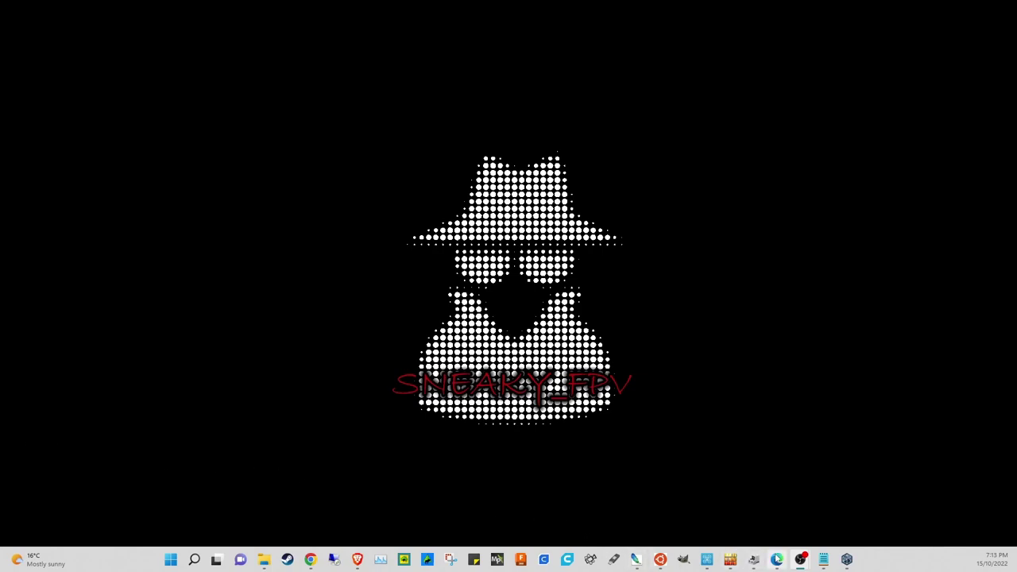
- Restore the Edge window showing the localhost 'Vite + React + TS' page from the taskbar
mouse_move(778, 560)
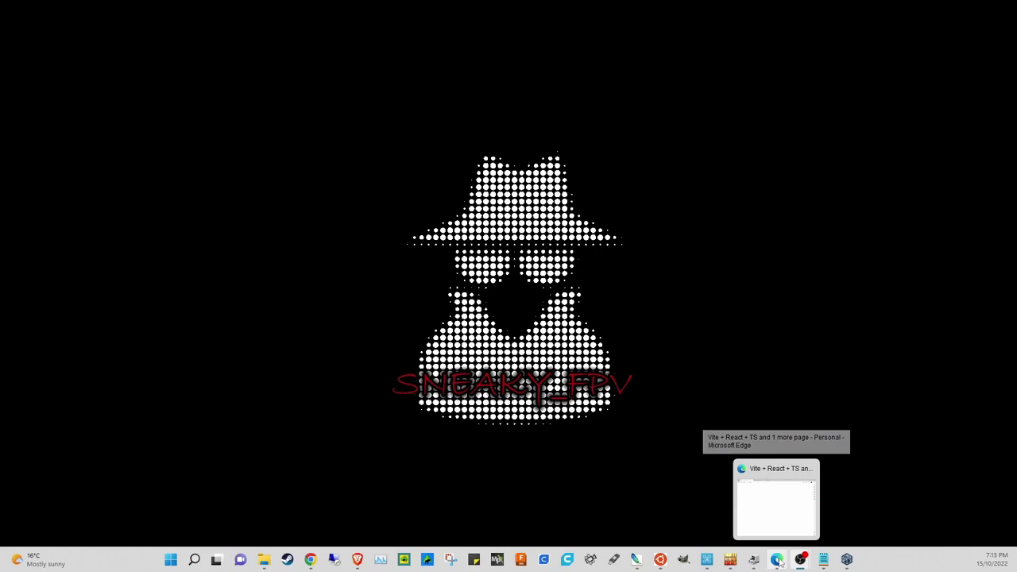
left_click(778, 560)
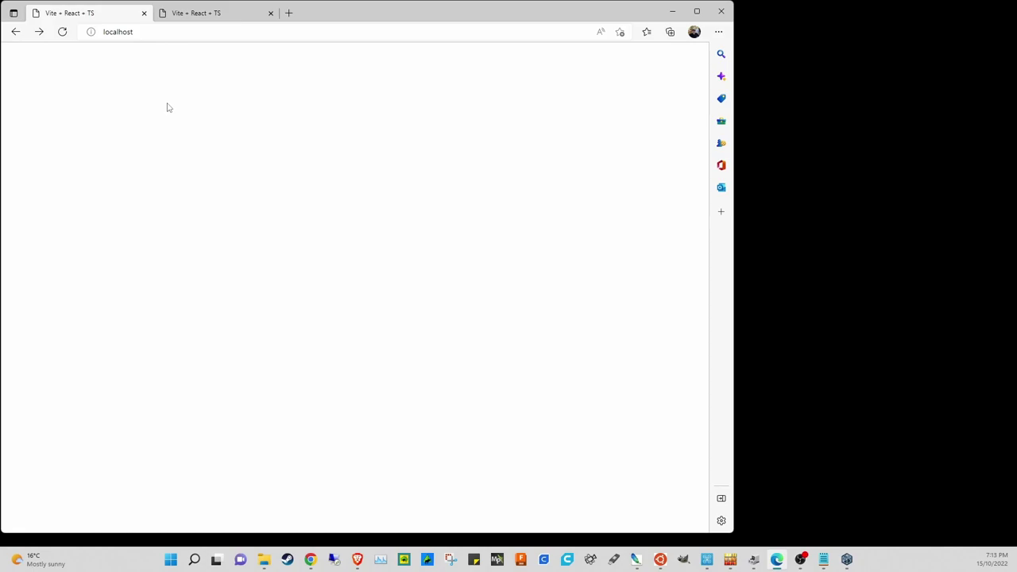
- Go forward to fpv.wtf and open the wtfos GitHub Wiki from its Wiki card
left_click(39, 32)
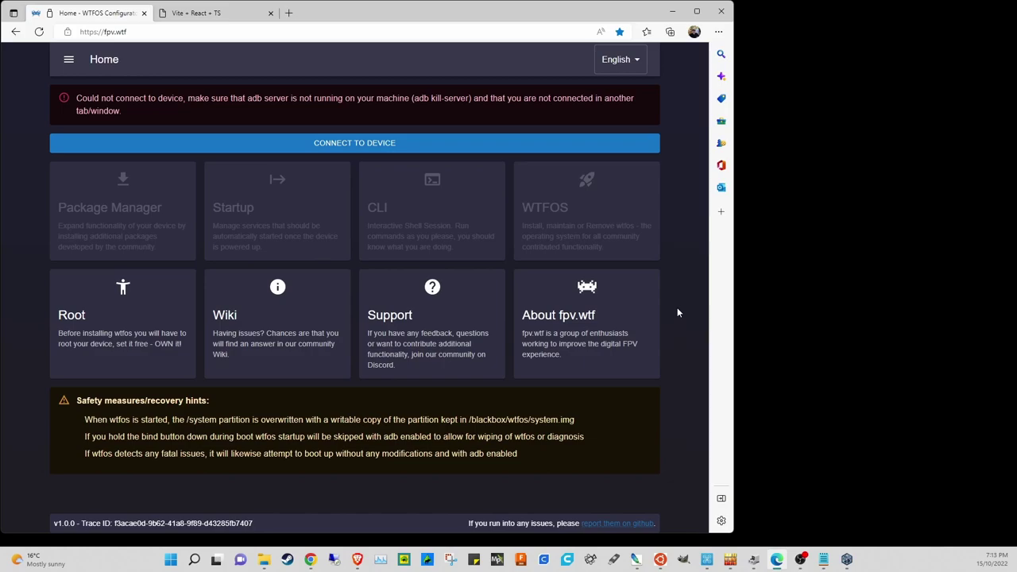
left_click(248, 329)
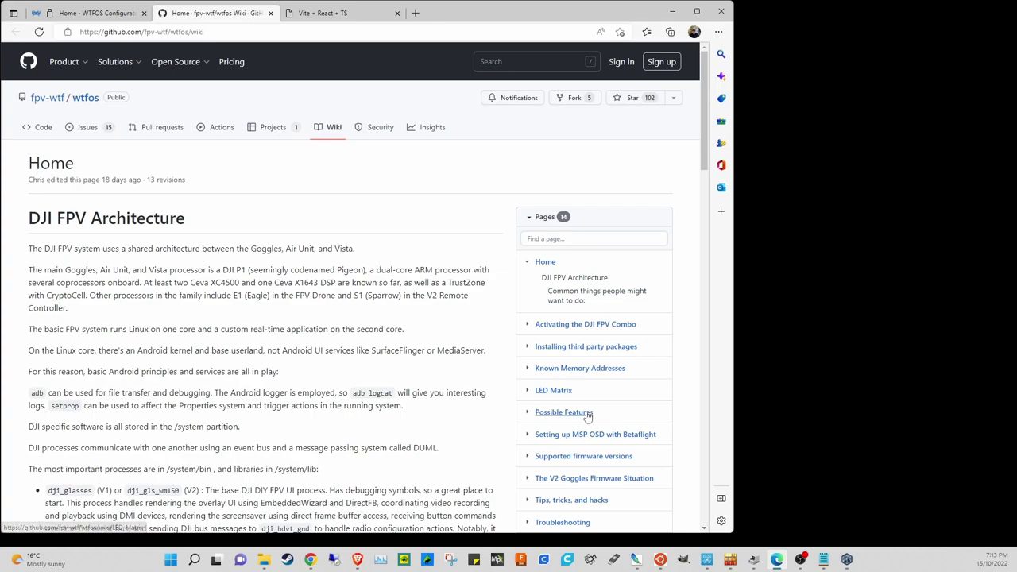
- Check V01.00.0606 on the wiki's Supported firmware versions page, then quit DJI Assistant 2
left_click(594, 463)
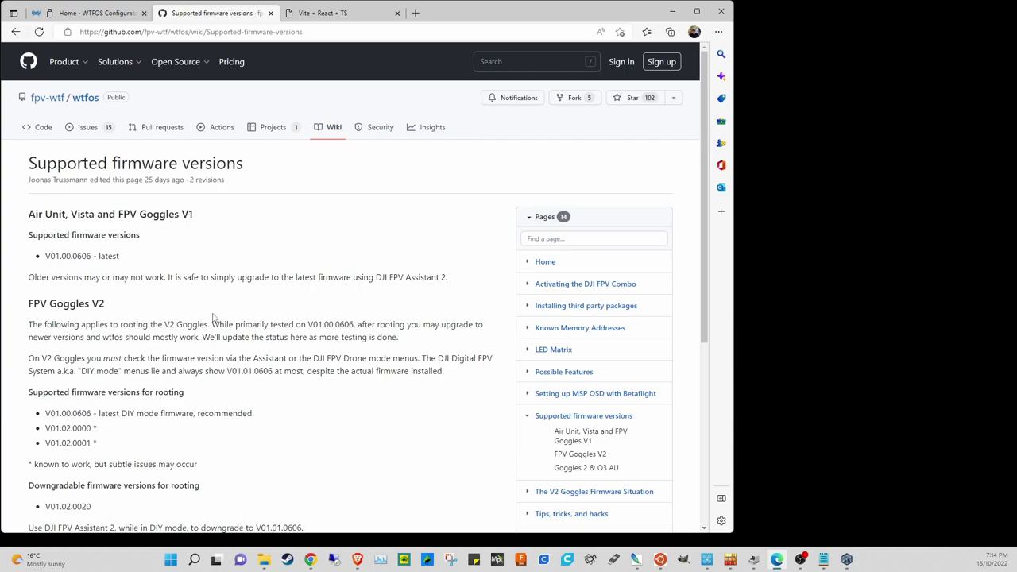
left_click_drag(88, 414, 46, 421)
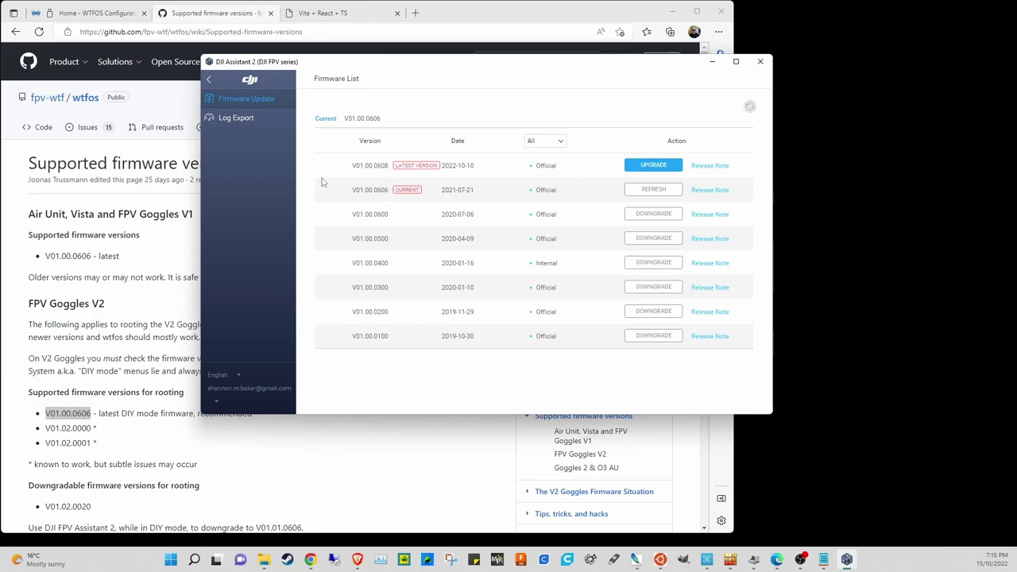
left_click(760, 62)
left_click(536, 278)
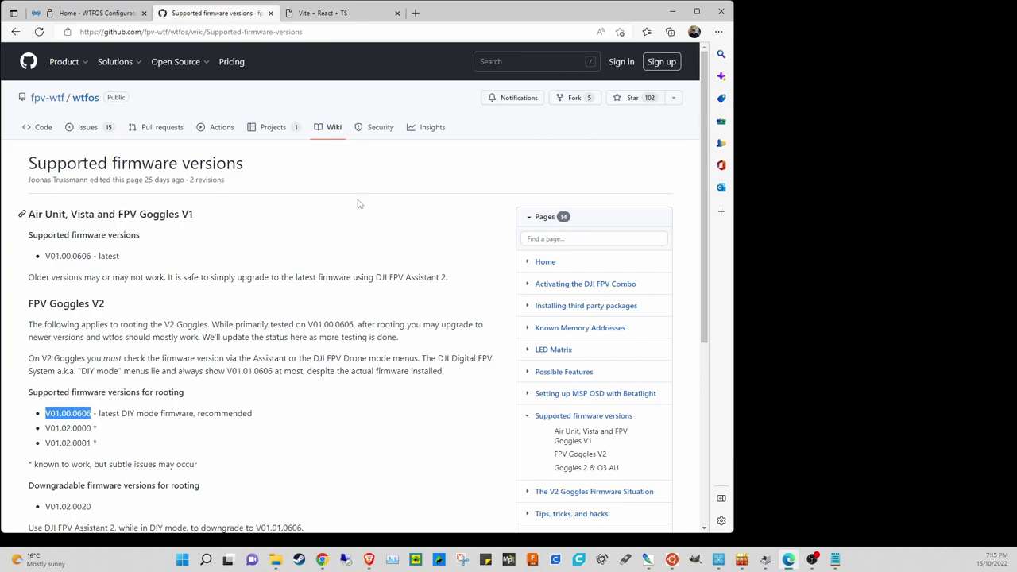
- Close the GitHub wiki tab and place Device Manager beside the configurator page
left_click(271, 14)
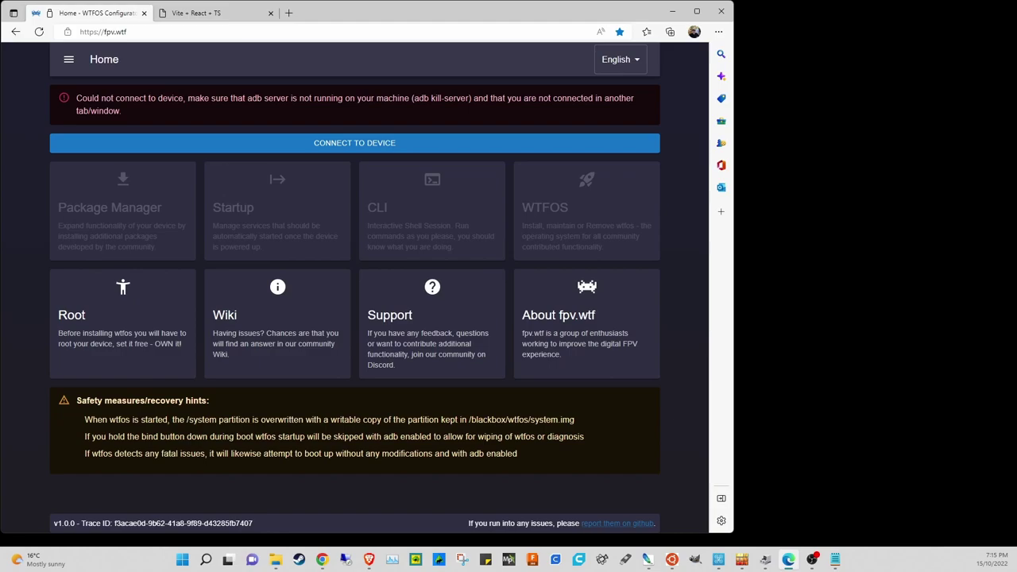
left_click(765, 560)
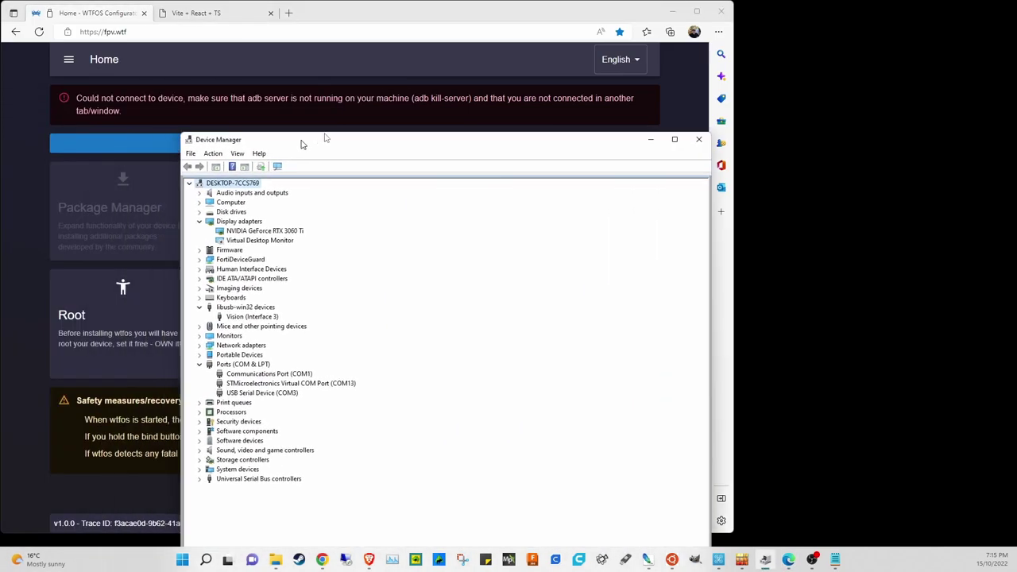
left_click_drag(325, 141, 572, 48)
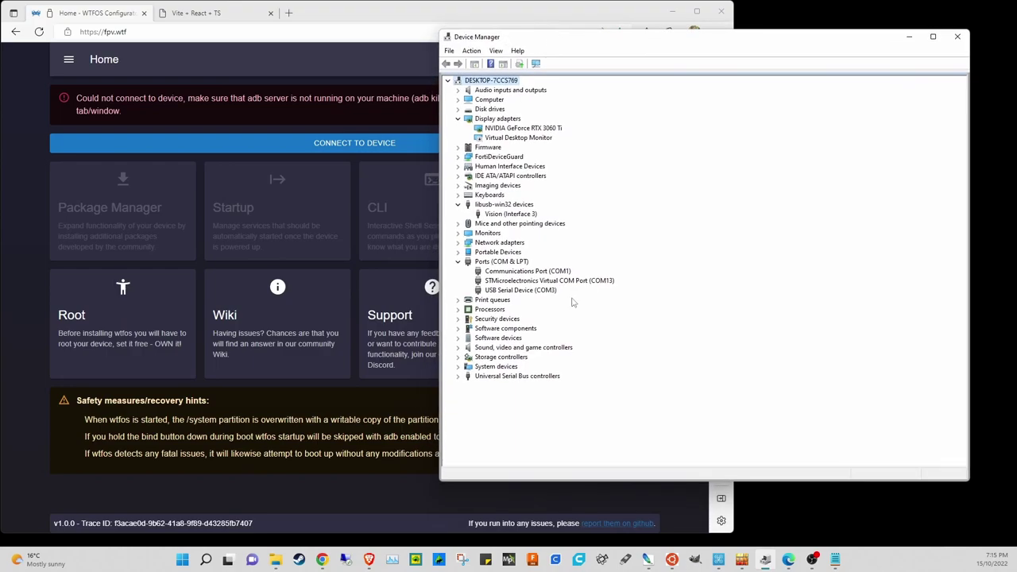
- Collapse the libusb-win32 devices group and narrow Device Manager to reveal the whole fpv.wtf page
left_click(458, 118)
left_click(457, 186)
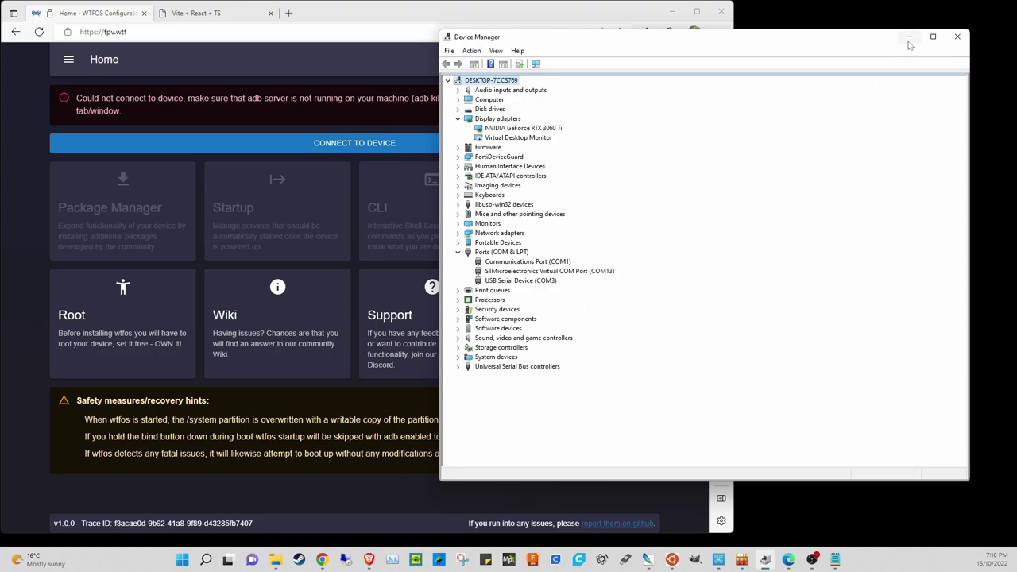
left_click_drag(441, 77, 745, 77)
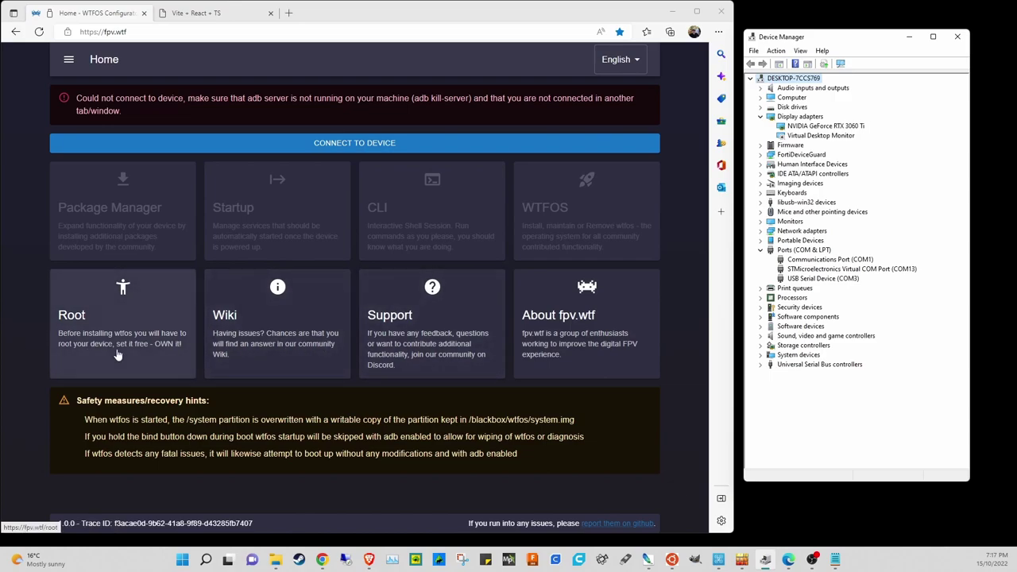
- Go to the Root page and start ROOT DEVICE, bringing up the serial-port request
left_click(105, 327)
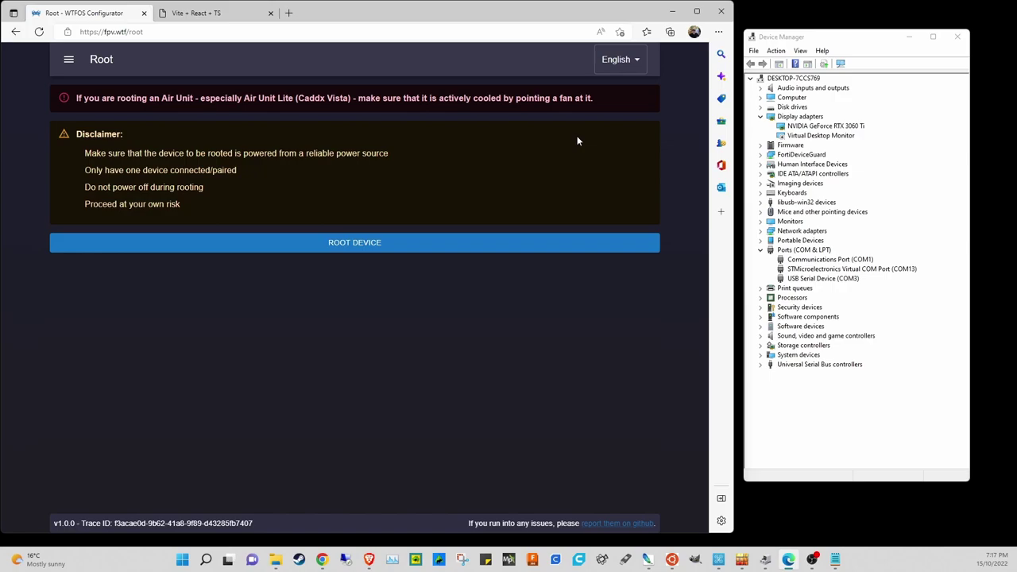
left_click(371, 246)
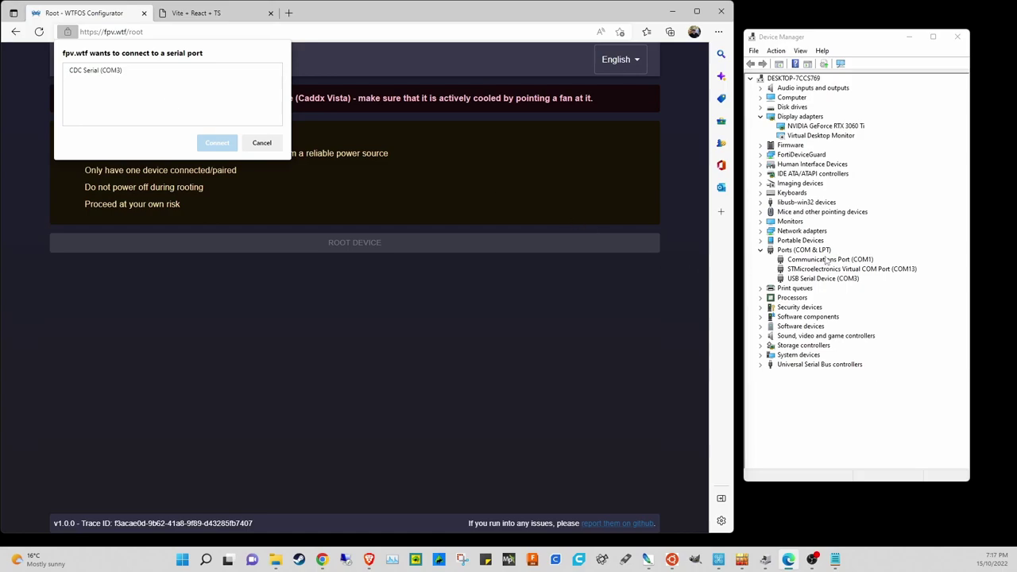
- Connect to CDC Serial (COM3) so rooting begins at step 1
left_click(108, 71)
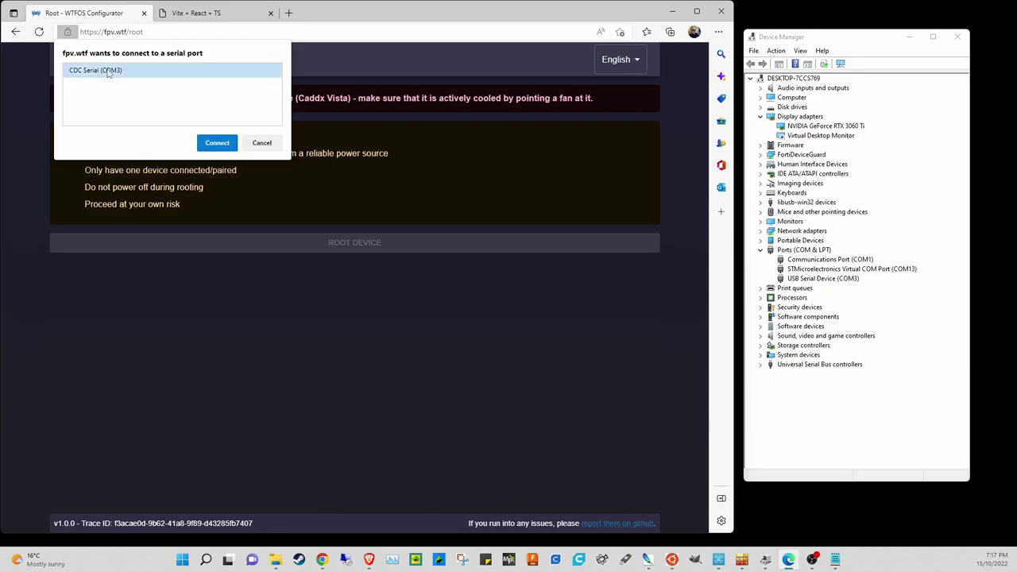
left_click(217, 143)
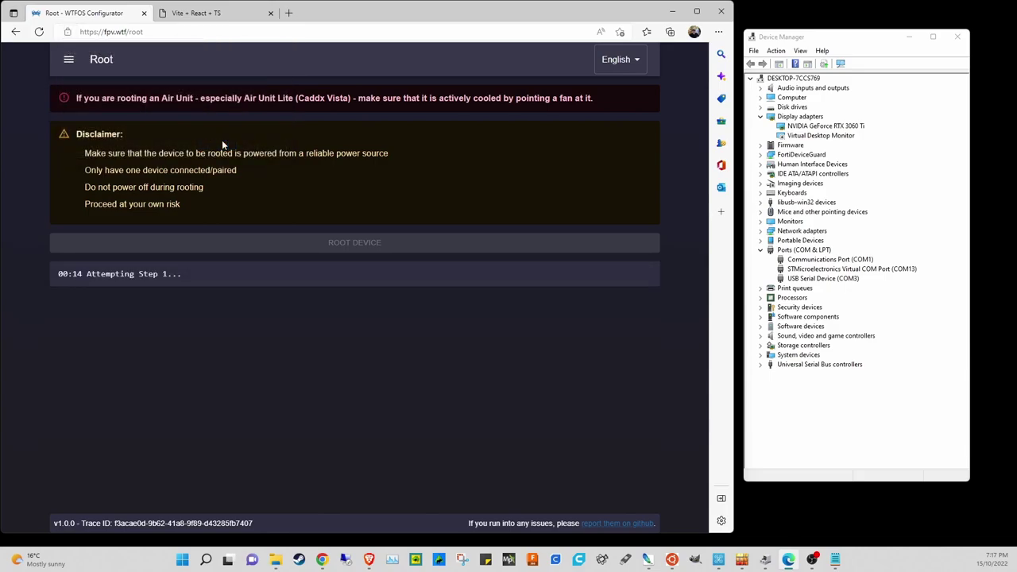
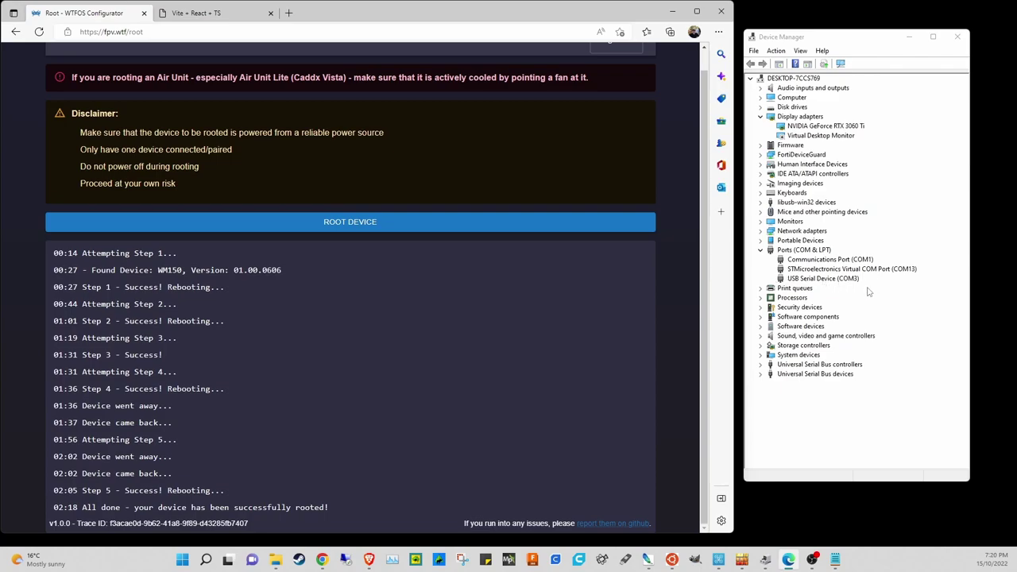
- Go back to Home and attempt a connection to 'DJI FPV Air Unit - Paired'
scroll(466, 379, "up", 1)
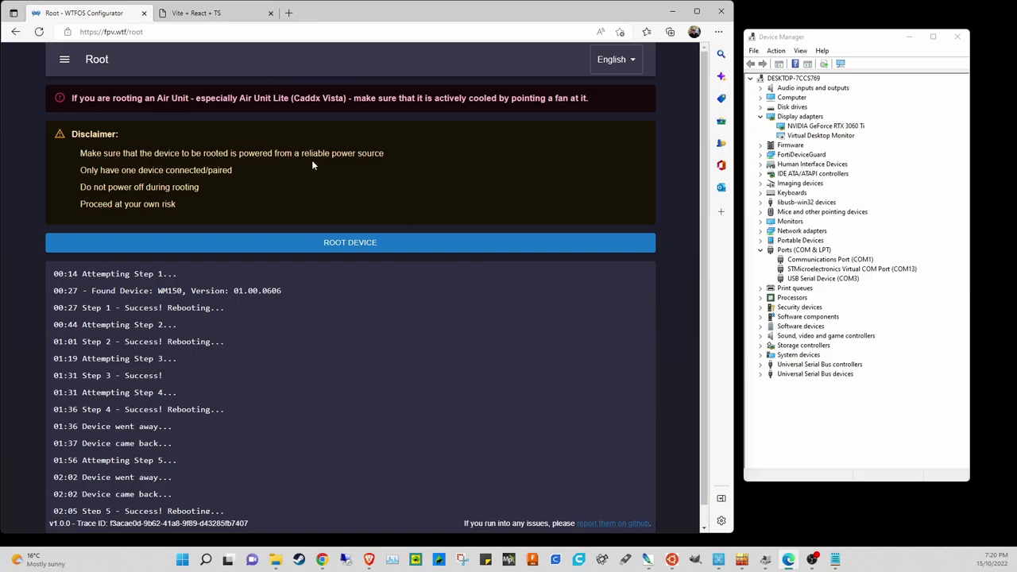
left_click(66, 67)
left_click(71, 85)
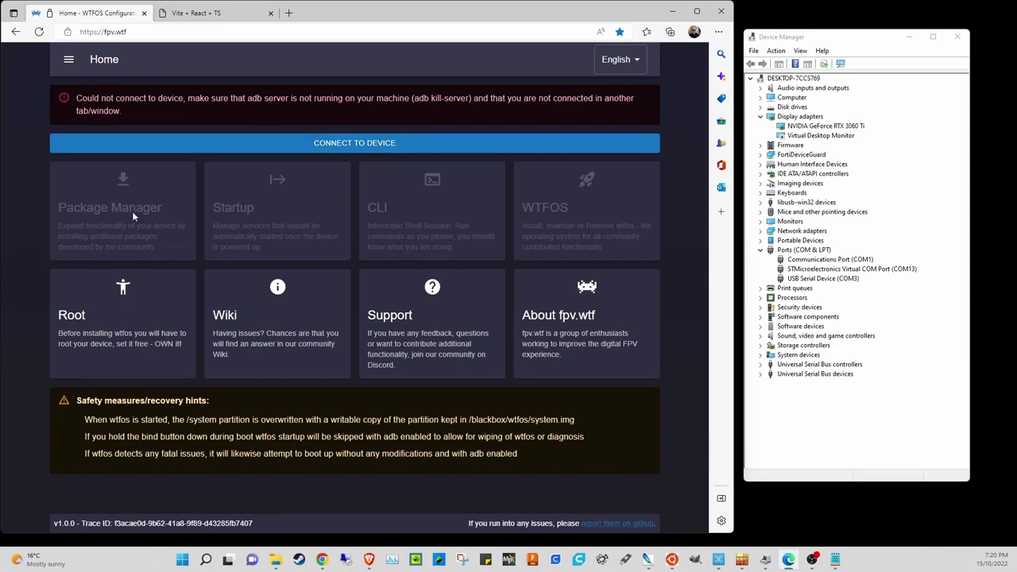
left_click(358, 146)
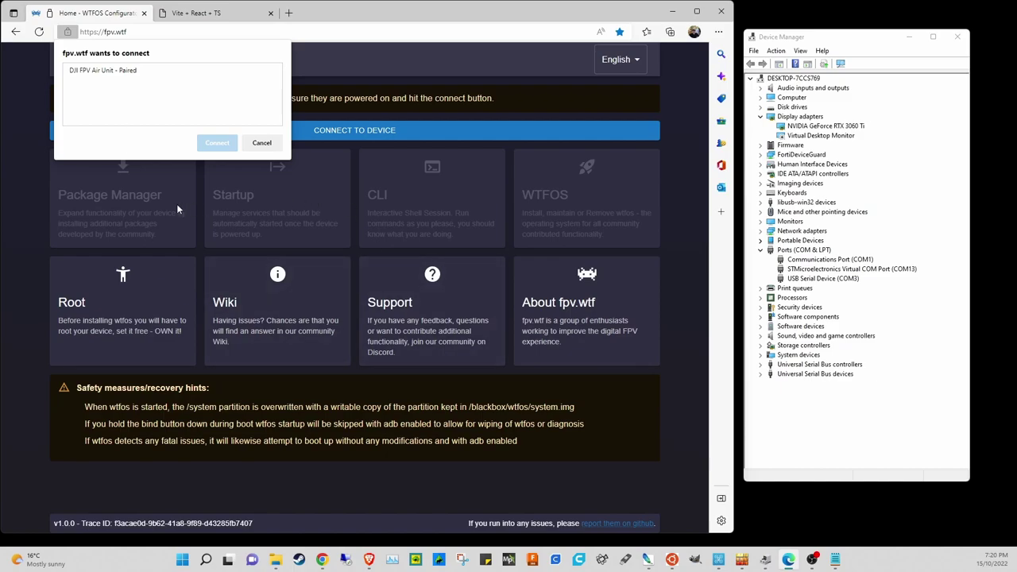
left_click(104, 71)
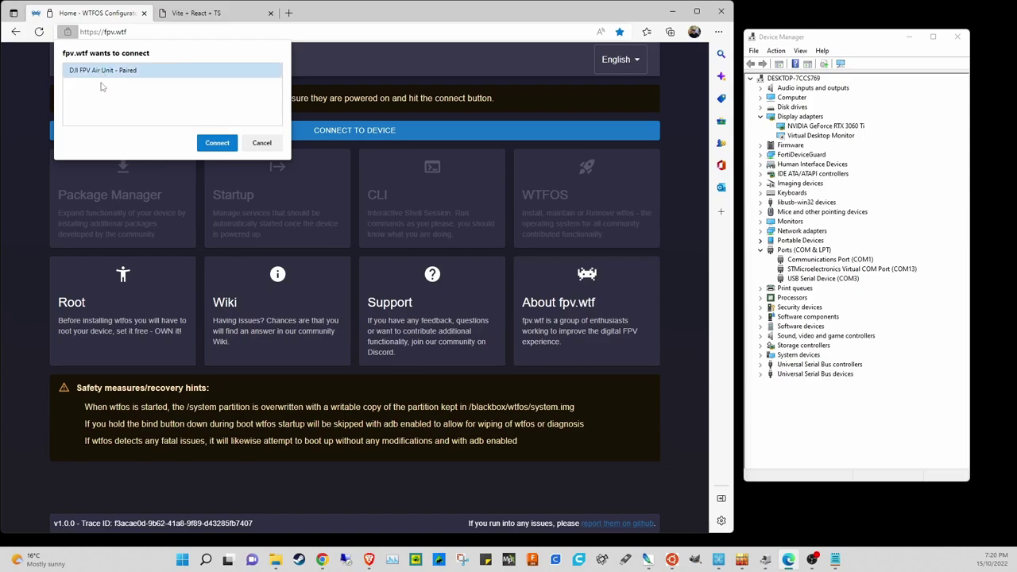
left_click(215, 144)
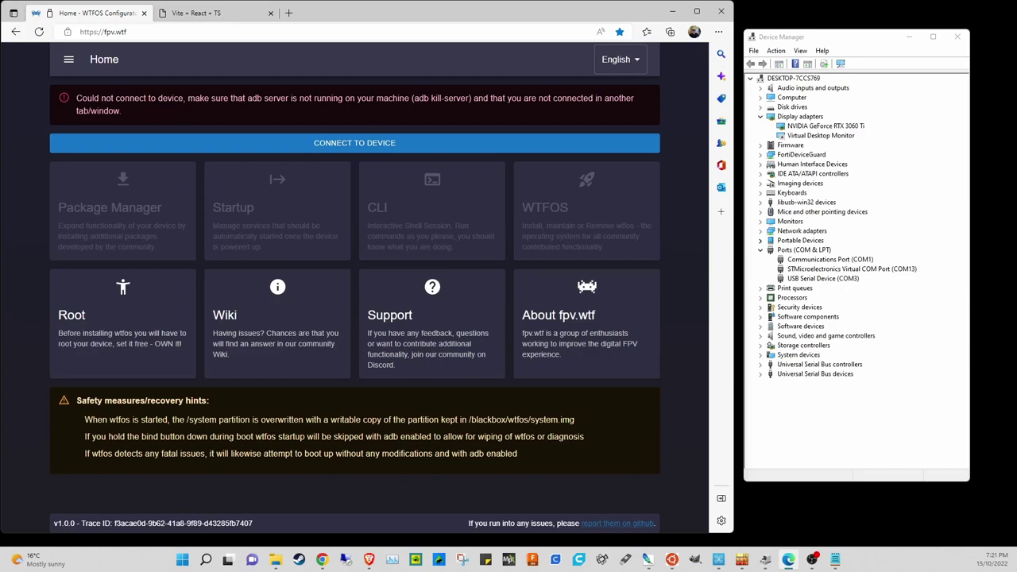
left_click(322, 560)
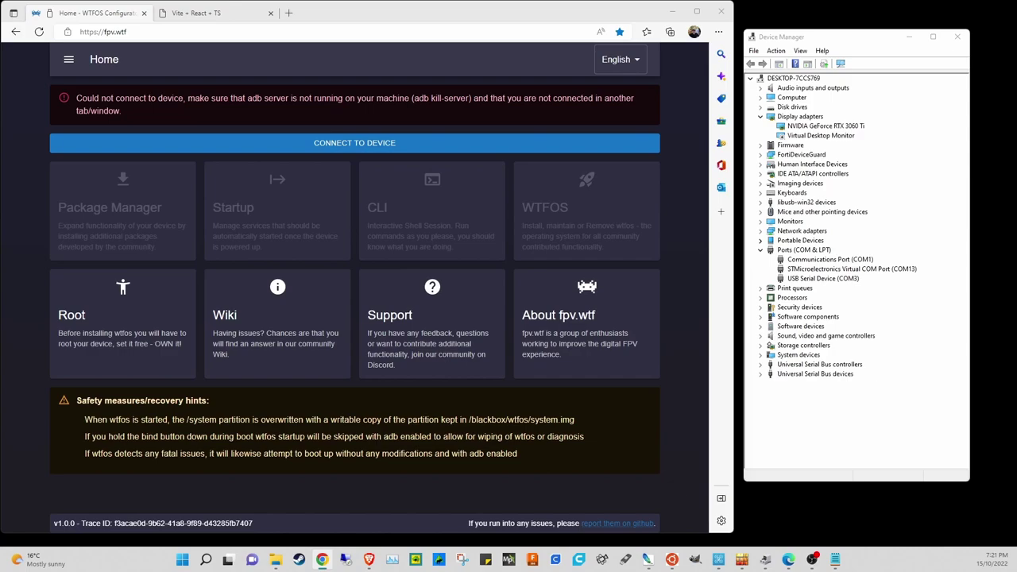
- Drag the Chrome fpv.wtf window into view and close it
left_click_drag(0, 119, 173, 21)
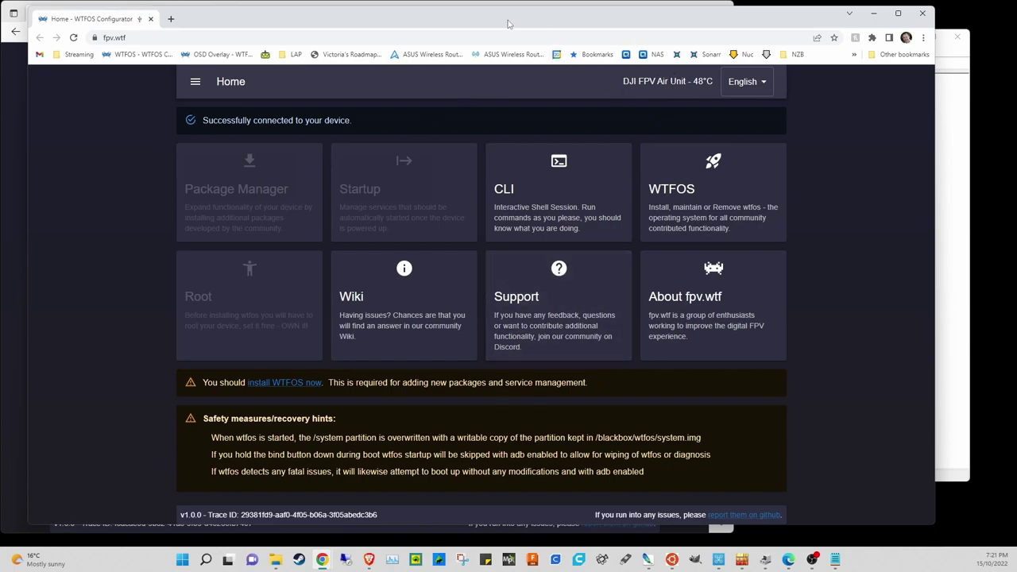
left_click_drag(510, 21, 512, 34)
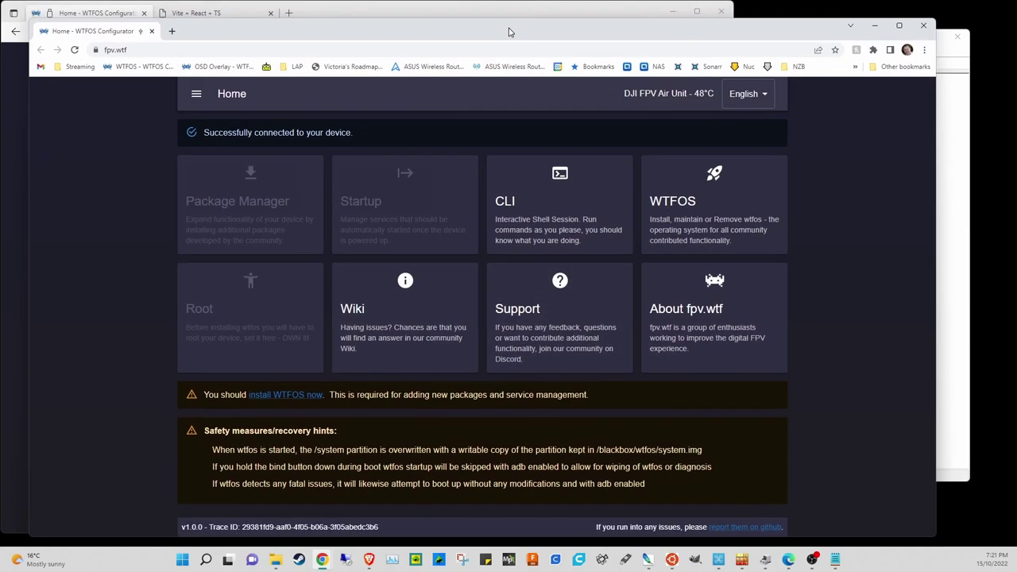
left_click(926, 27)
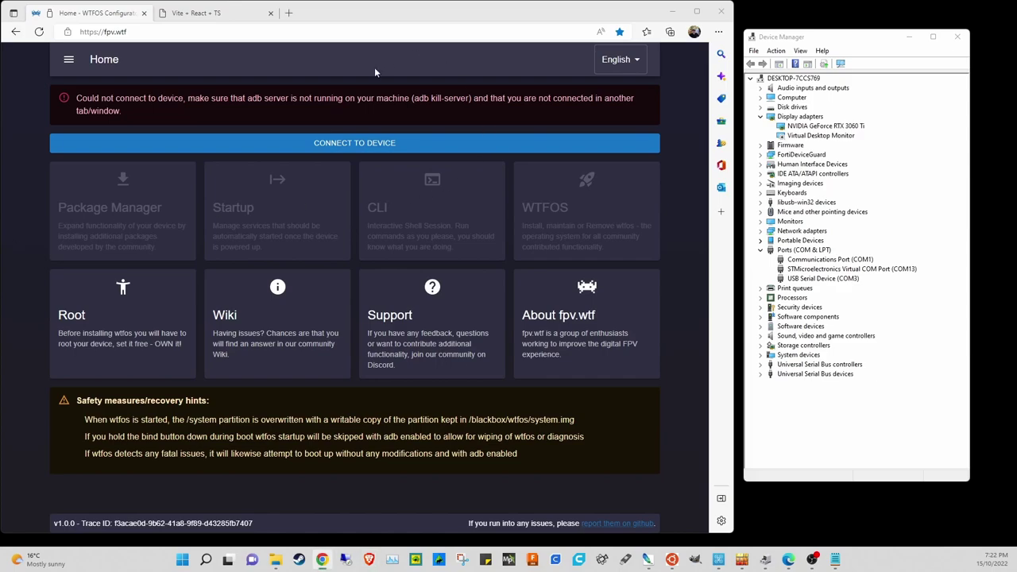
- Connect to 'DJI FPV Air Unit - Paired' from the browser's device picker
left_click(318, 143)
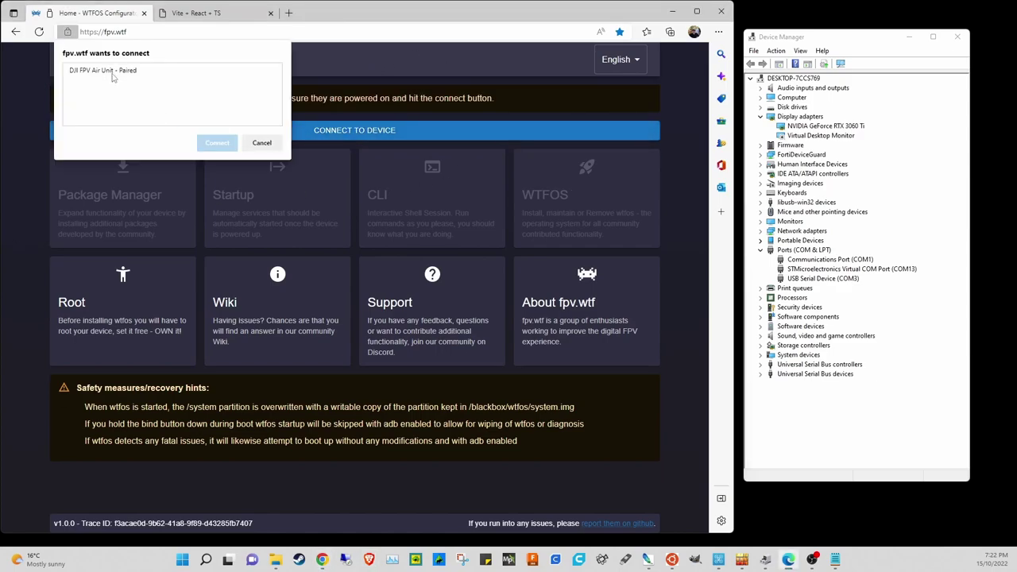
left_click(113, 72)
left_click(217, 144)
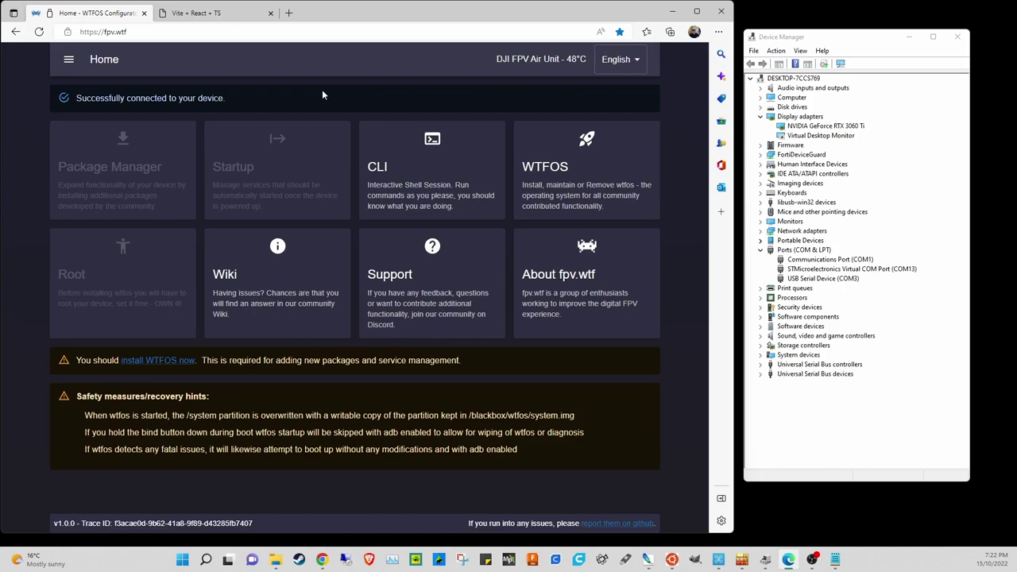
key("ctrl+l")
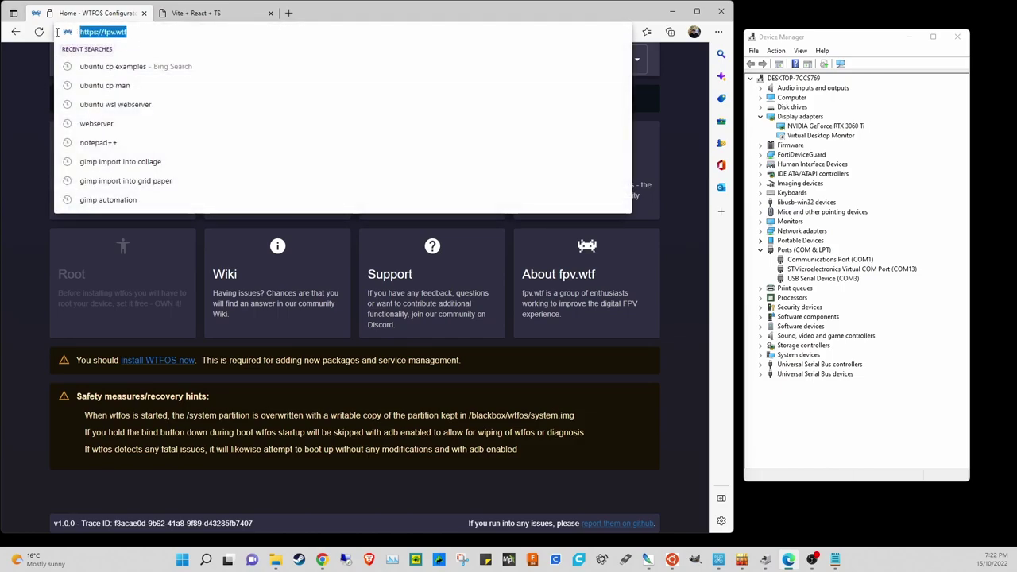
left_click(59, 125)
left_click(16, 31)
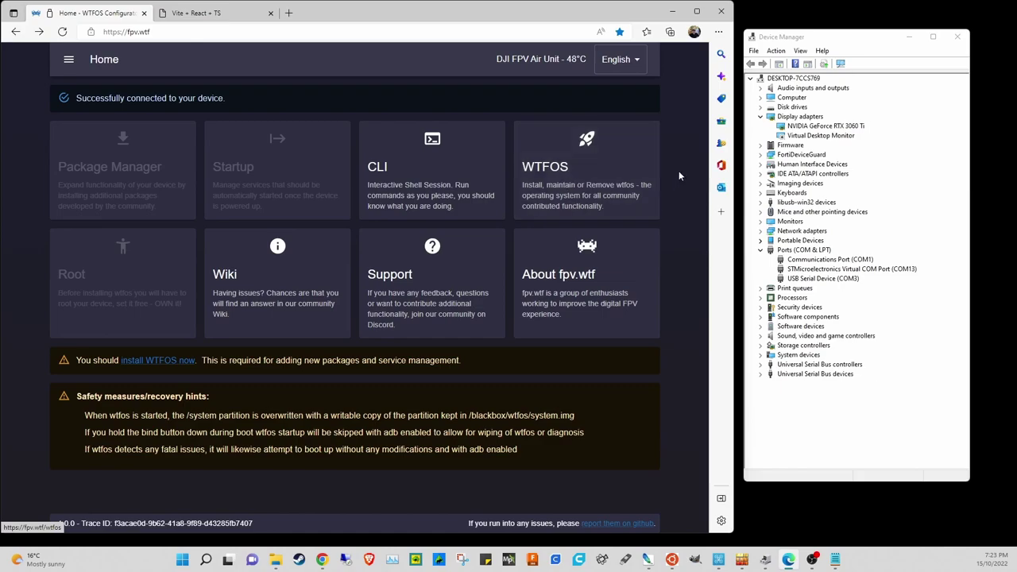
- Open the WTFOS Install page and start installing WTFOS on the device
left_click(571, 186)
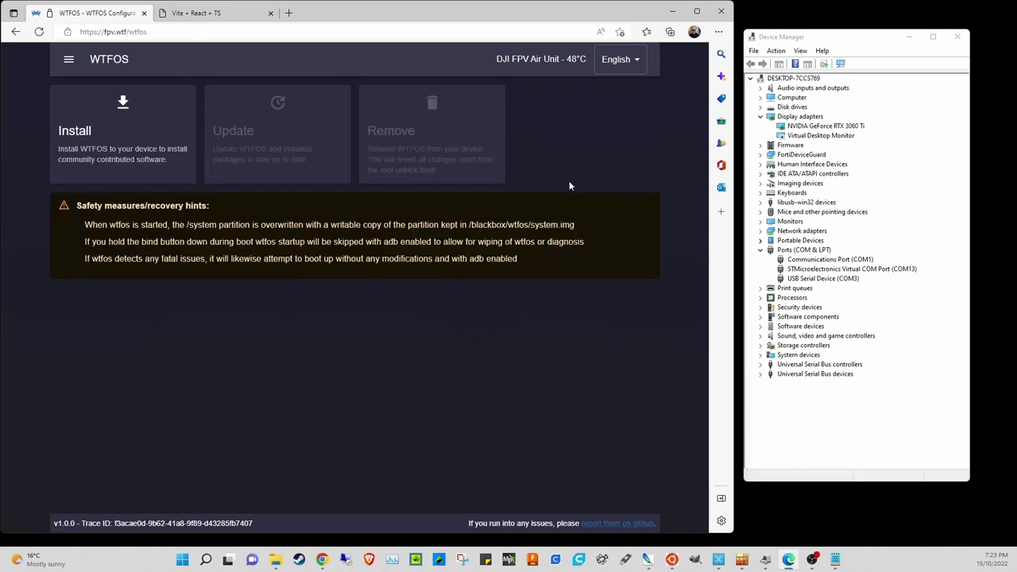
left_click(120, 157)
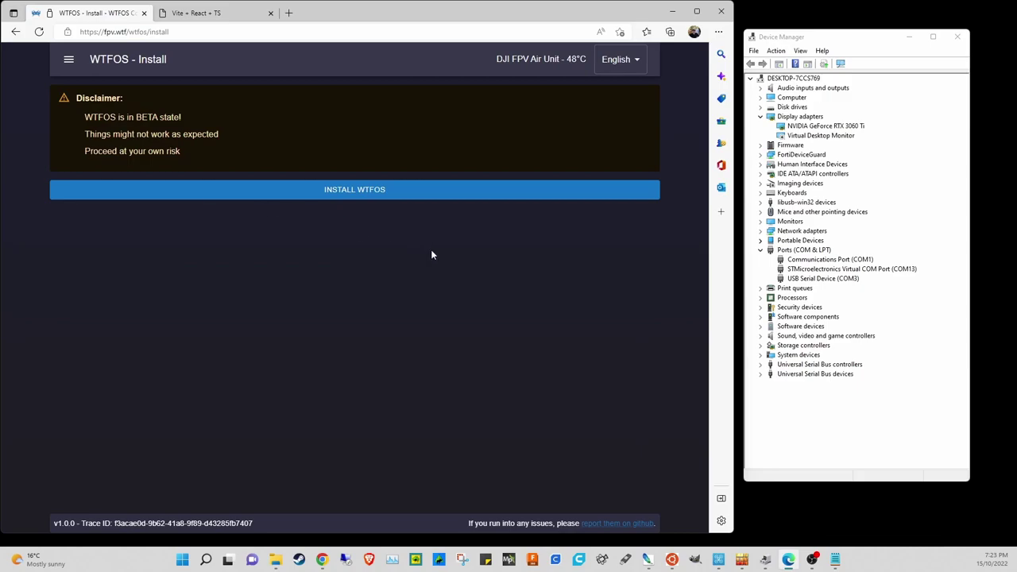
left_click(368, 191)
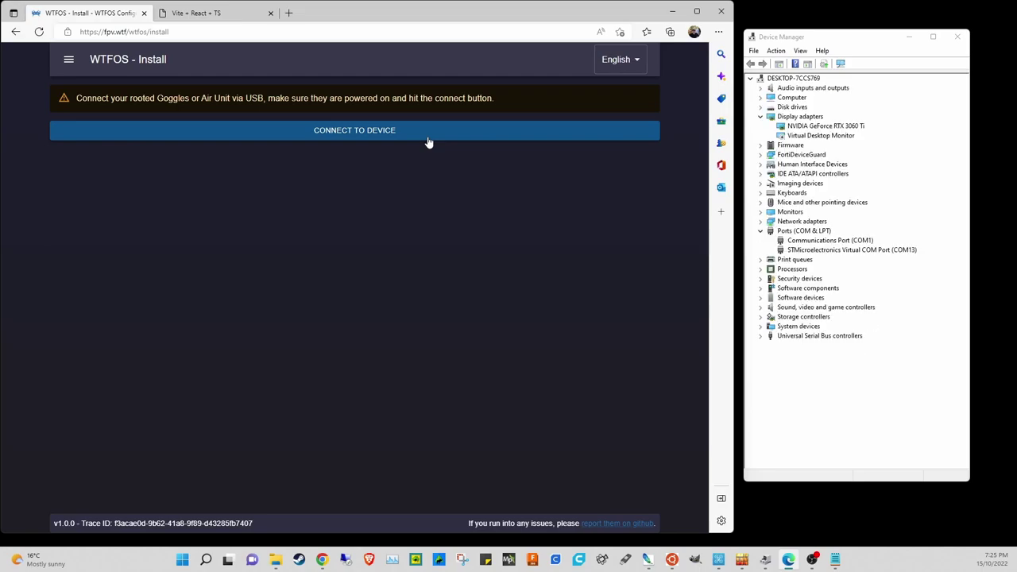
- Retry the connection after the adb error until the Air Unit reconnects at 48°C
left_click(427, 138)
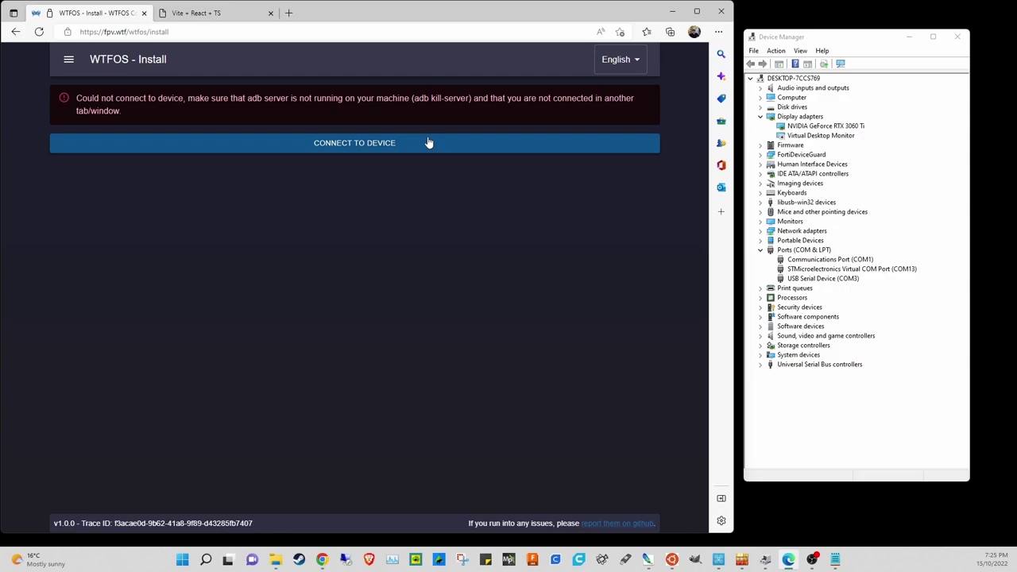
left_click(427, 142)
left_click(427, 130)
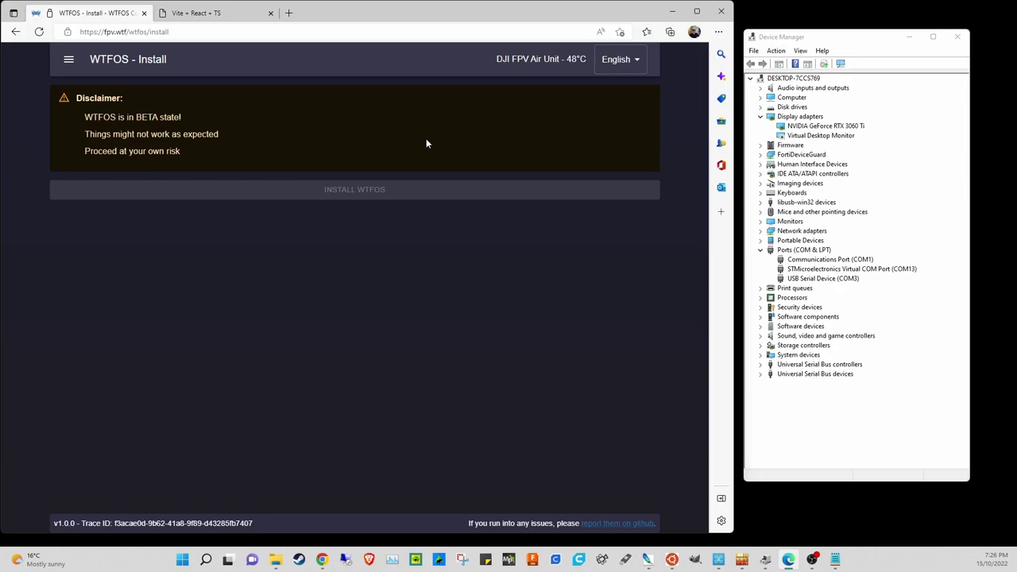
left_click(69, 59)
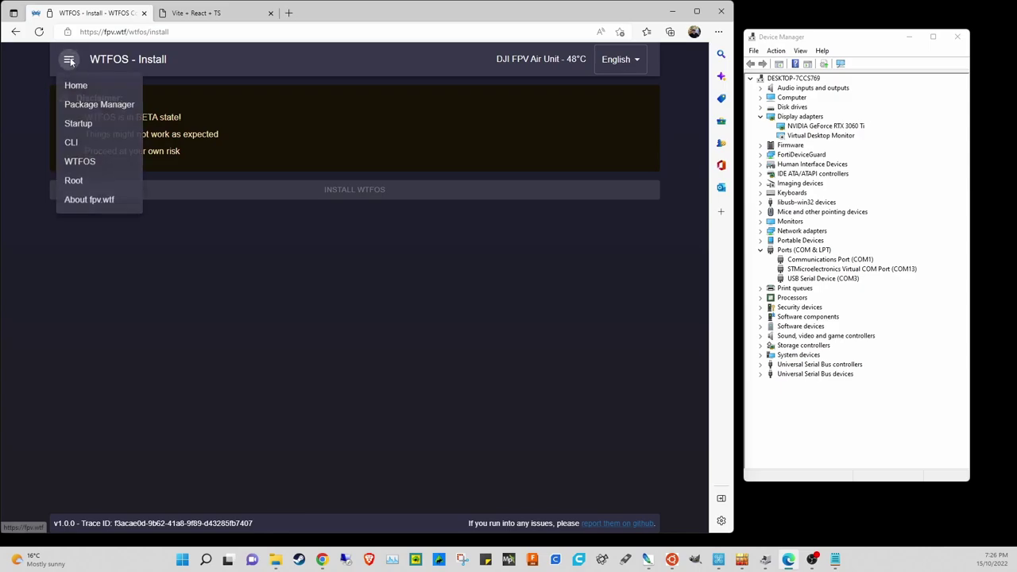
- Open the Package Manager from Home to list the 8 fpv-wtf packages
left_click(75, 86)
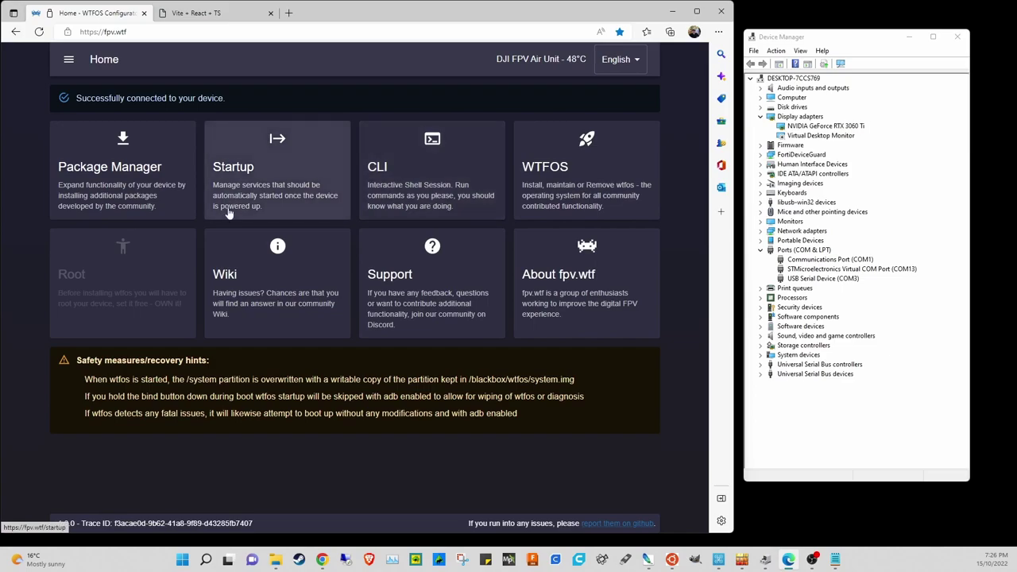
left_click(125, 194)
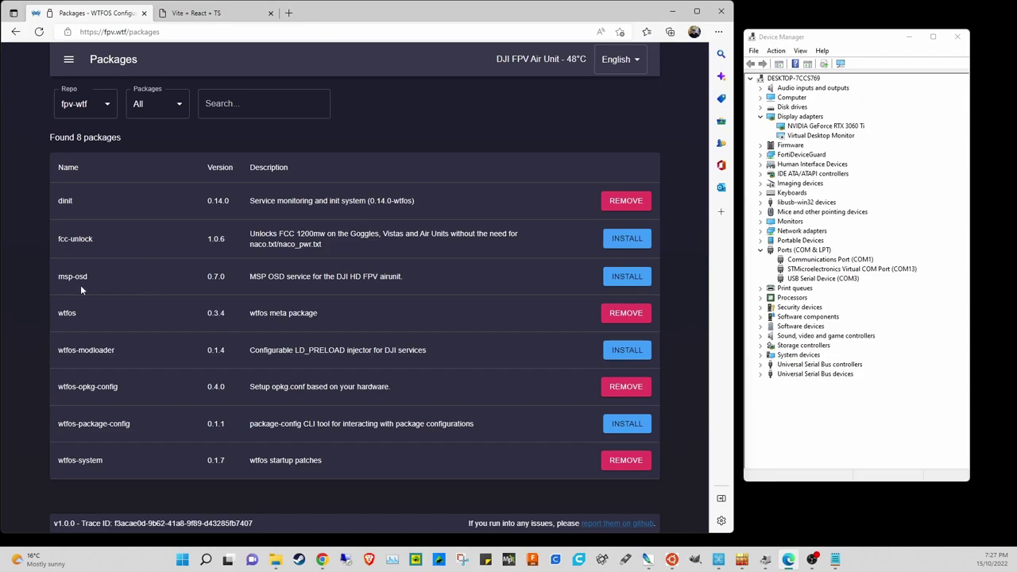
- Install the msp-osd package, then the fcc-unlock package
left_click_drag(56, 276, 99, 275)
left_click(627, 277)
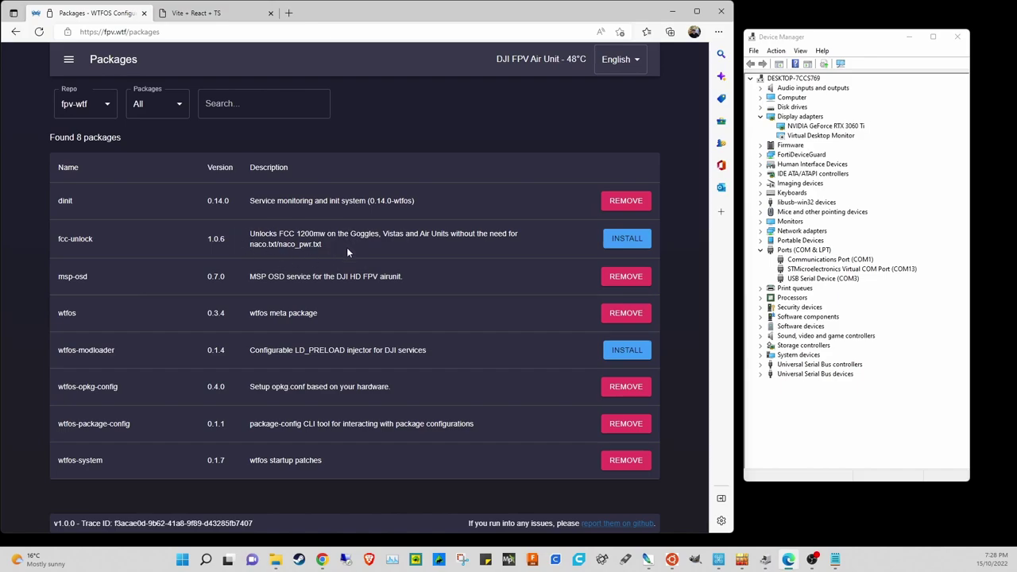
left_click(624, 240)
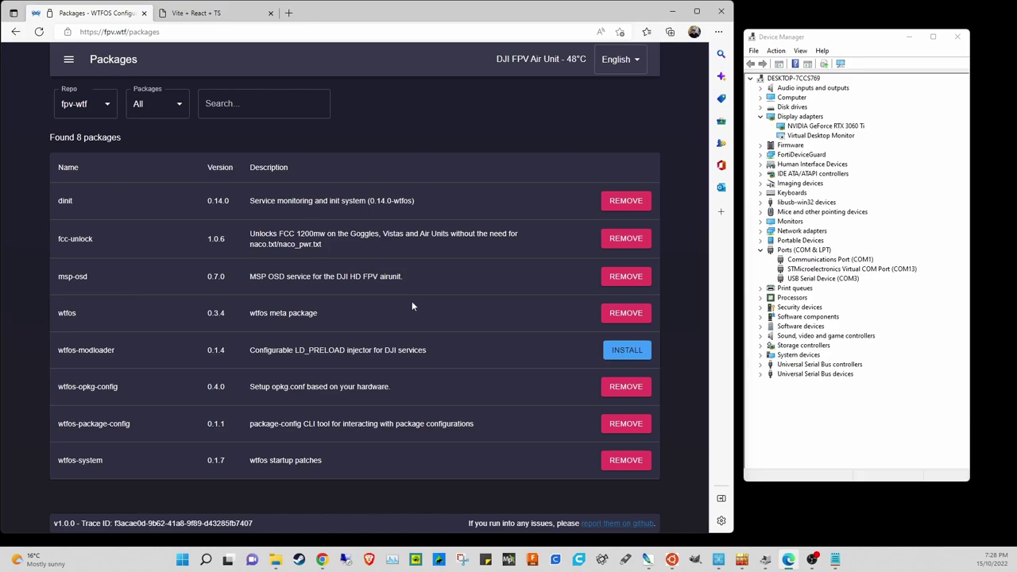
- Open the CLI page from Home and bring up the root shell prompt on the WM150
left_click(68, 59)
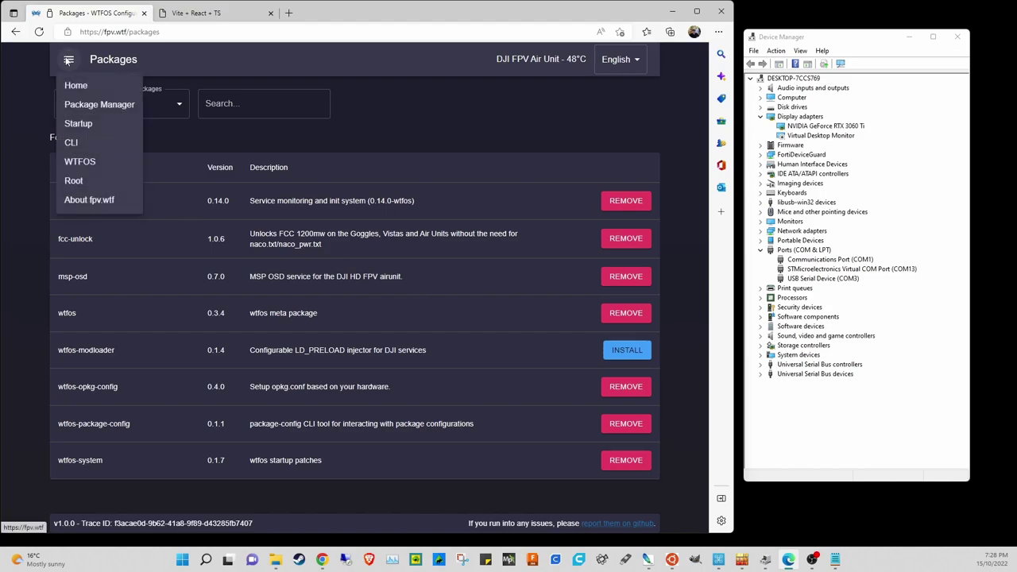
left_click(75, 85)
left_click(387, 180)
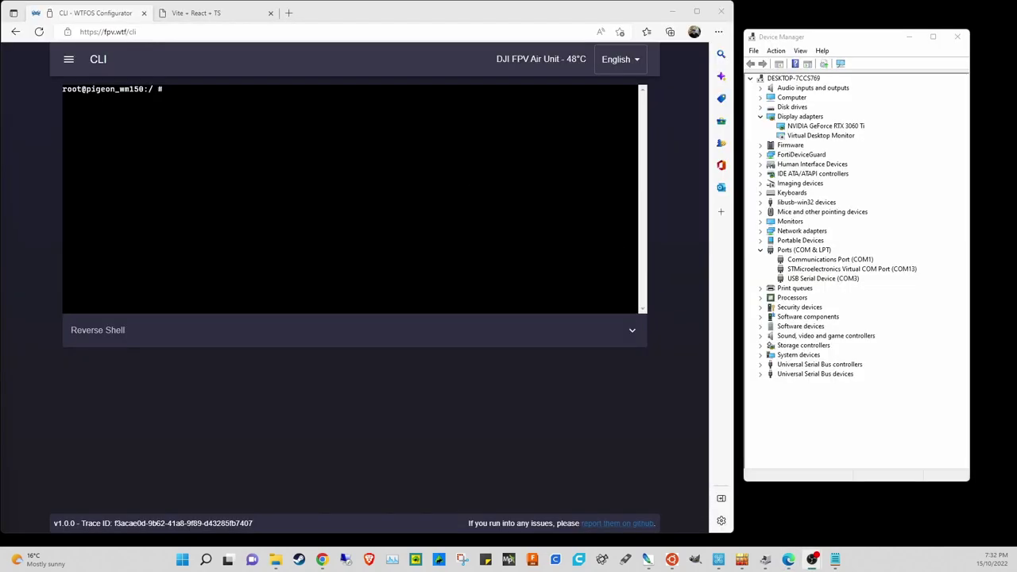
left_click(70, 61)
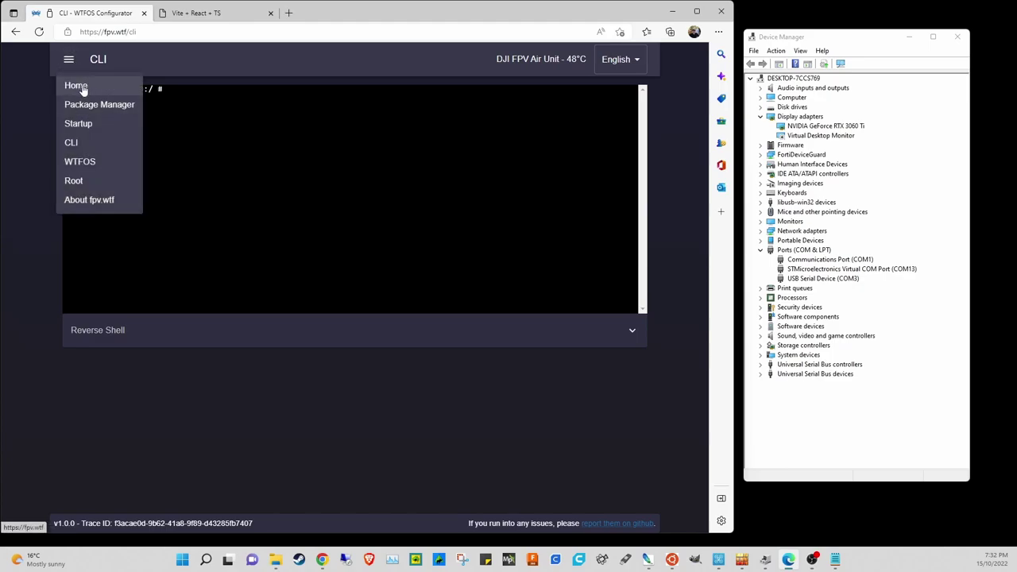
left_click(218, 93)
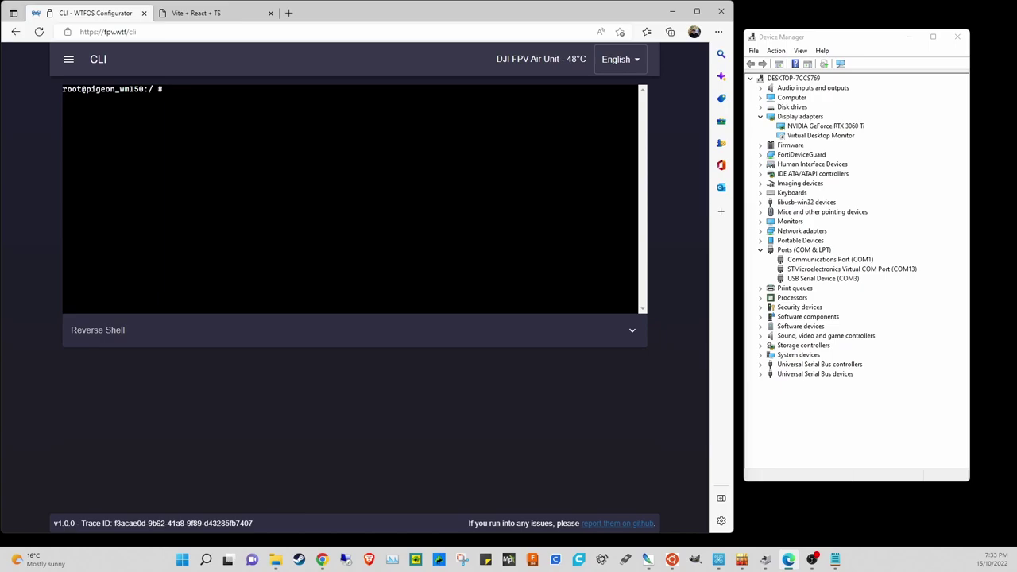
- Paste a package-config command into the shell and check its package-config, msp-osd and set parts
key("ctrl+v")
key("BackSpace")
key("alt+Tab")
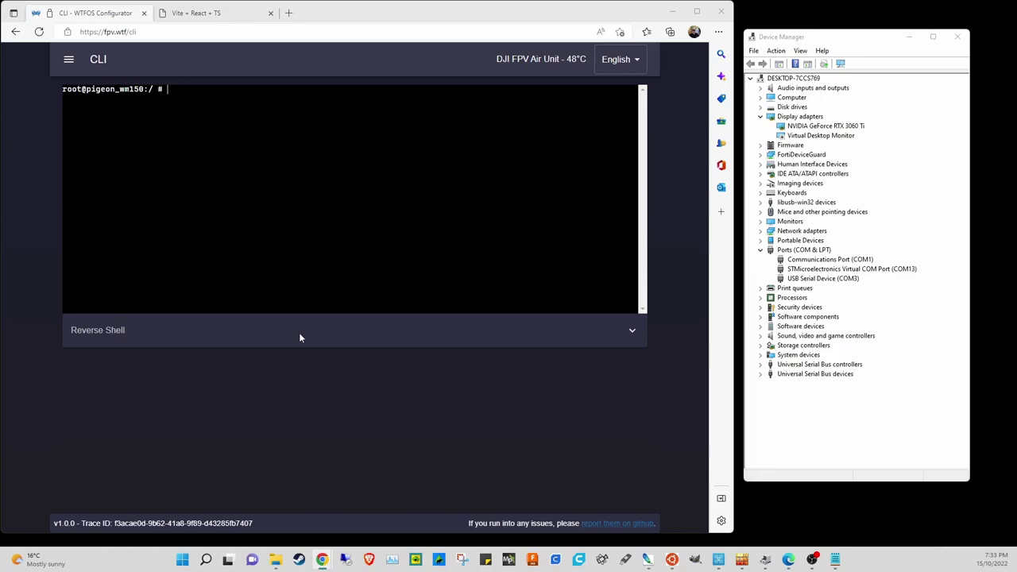
key("alt+Tab")
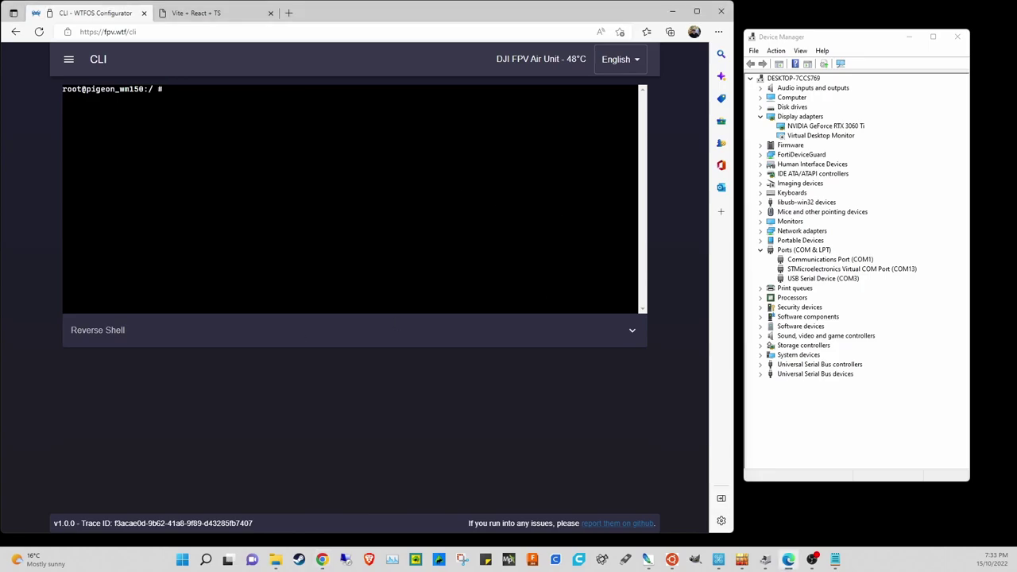
right_click(191, 91)
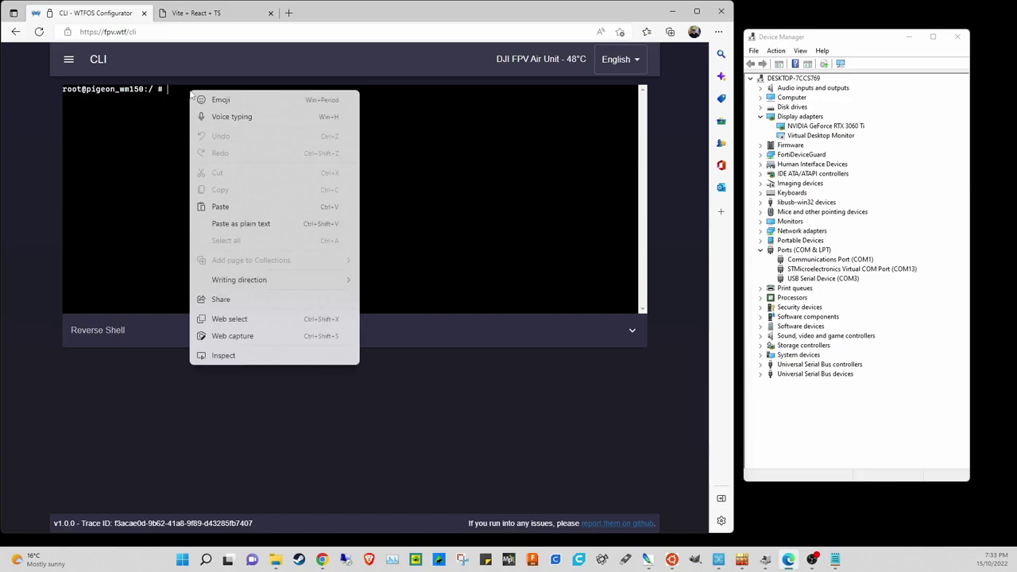
left_click(238, 205)
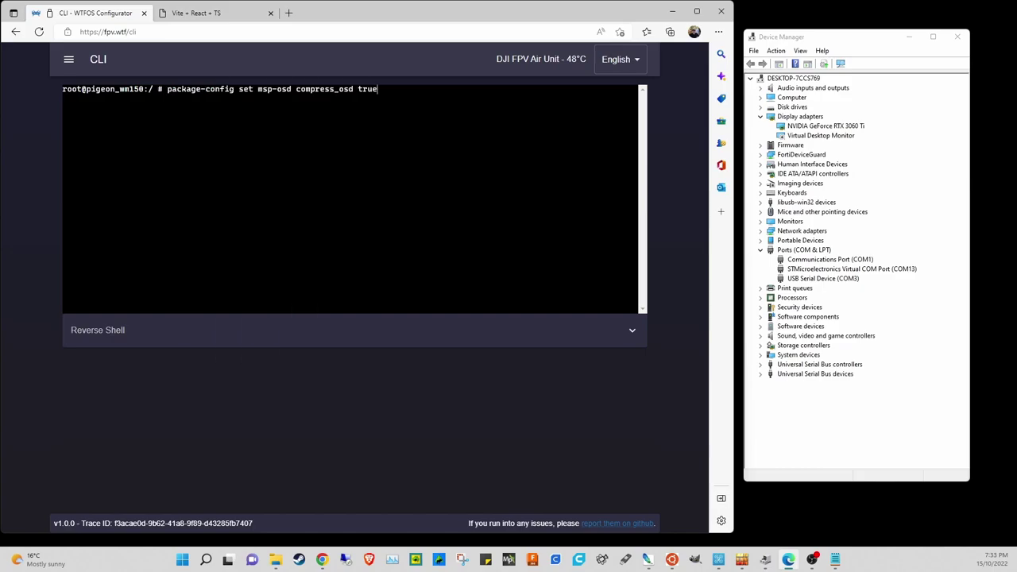
left_click_drag(168, 89, 235, 89)
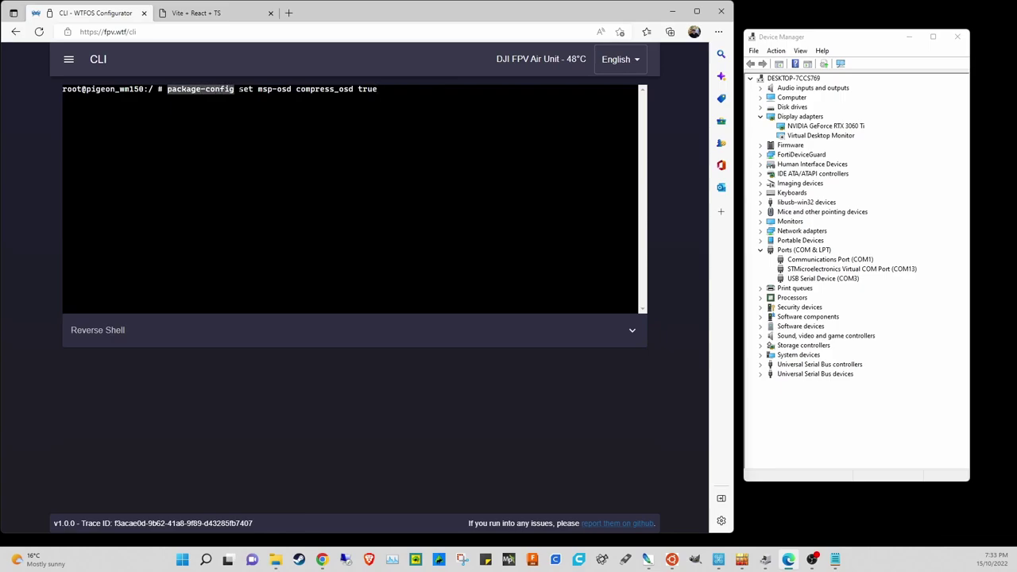
left_click_drag(292, 89, 258, 89)
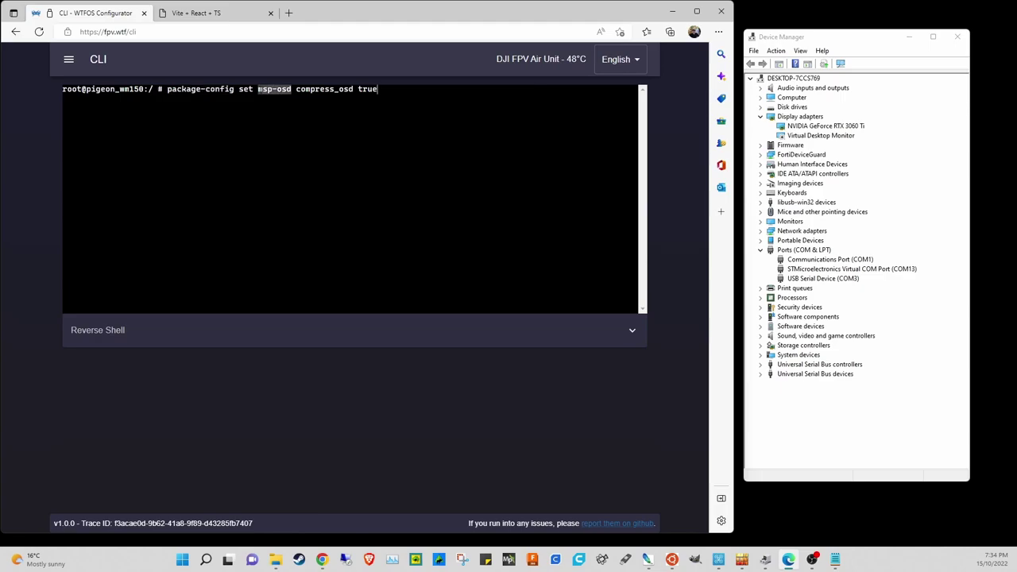
left_click_drag(240, 90, 377, 89)
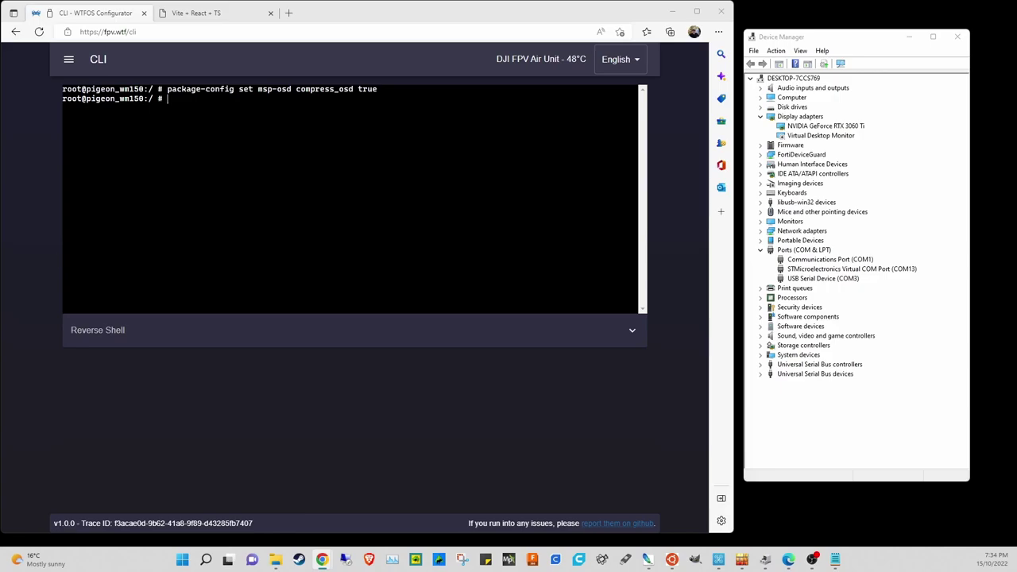
- Paste and run 'package-config apply msp-osd', then return to the Home page
key("alt+Tab")
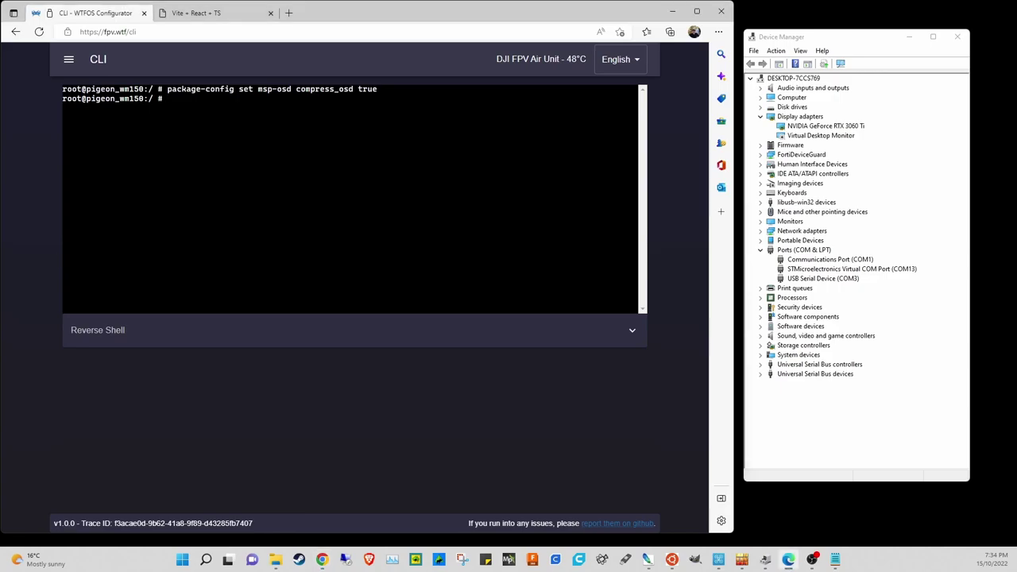
right_click(177, 98)
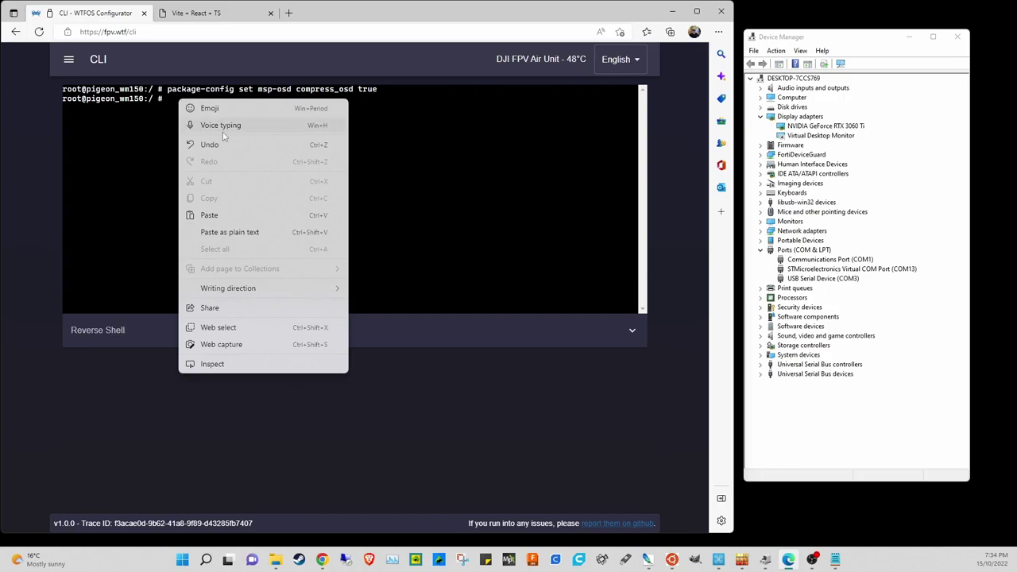
left_click(227, 210)
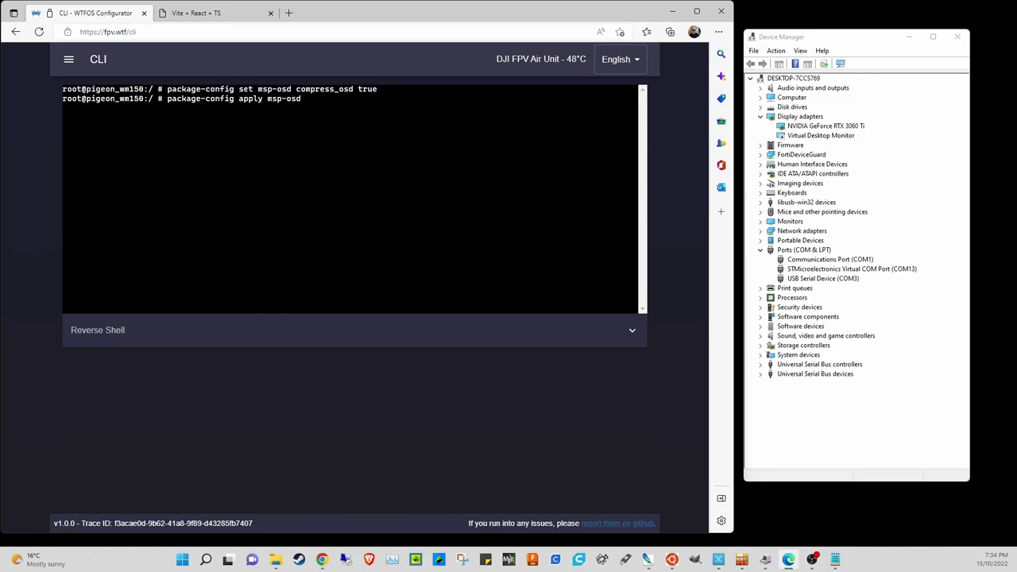
left_click_drag(267, 99, 301, 99)
left_click(301, 98)
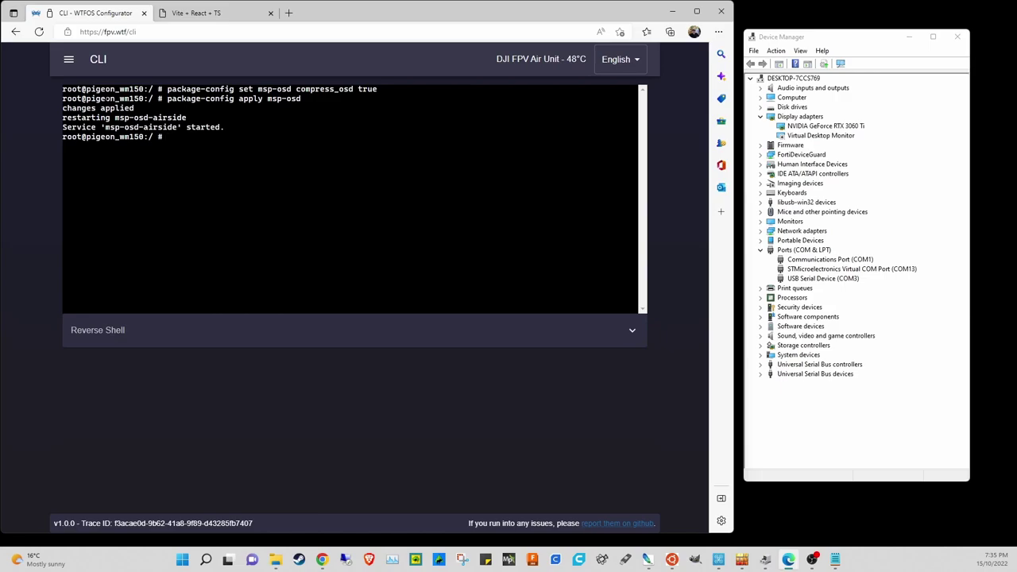
left_click(69, 59)
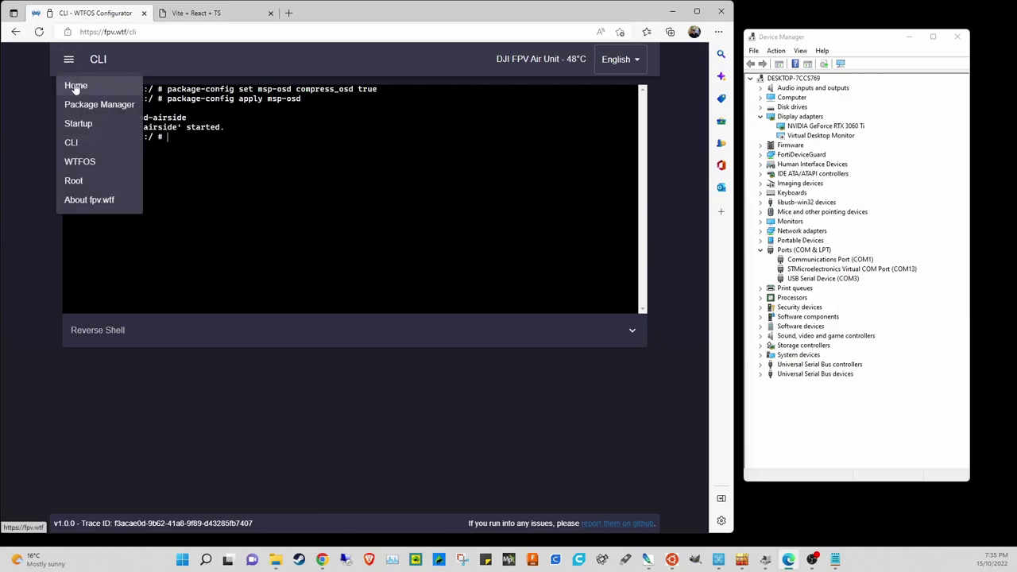
left_click(76, 87)
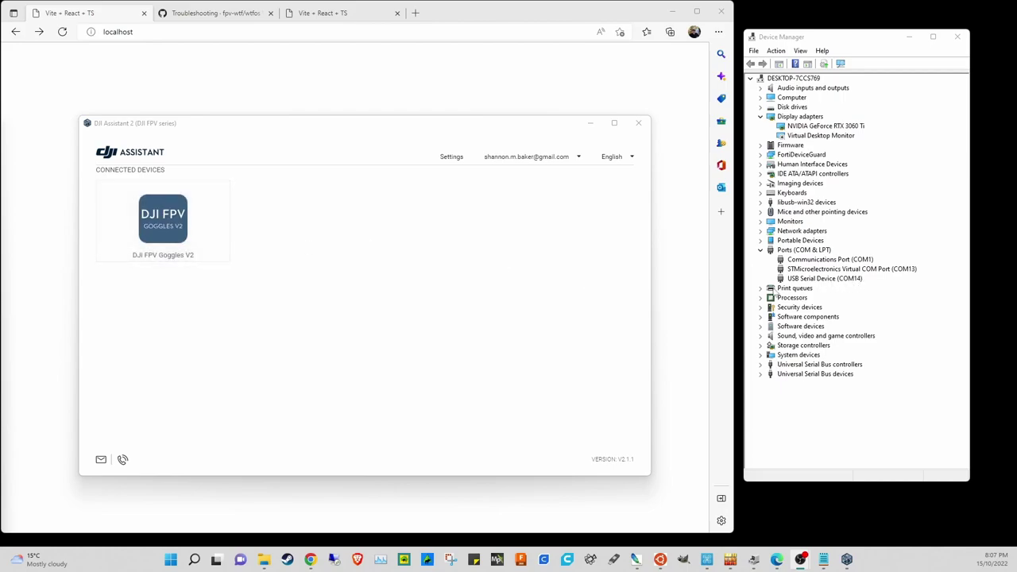
- Confirm the DJI FPV Goggles V2 firmware is V01.00.0606, then quit DJI Assistant 2
left_click(168, 225)
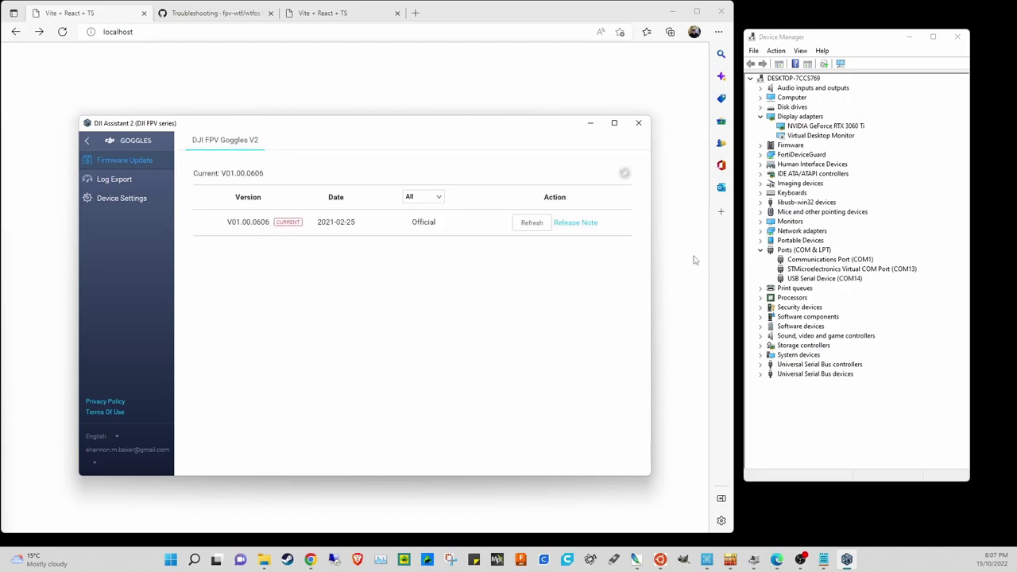
left_click(640, 126)
left_click(543, 277)
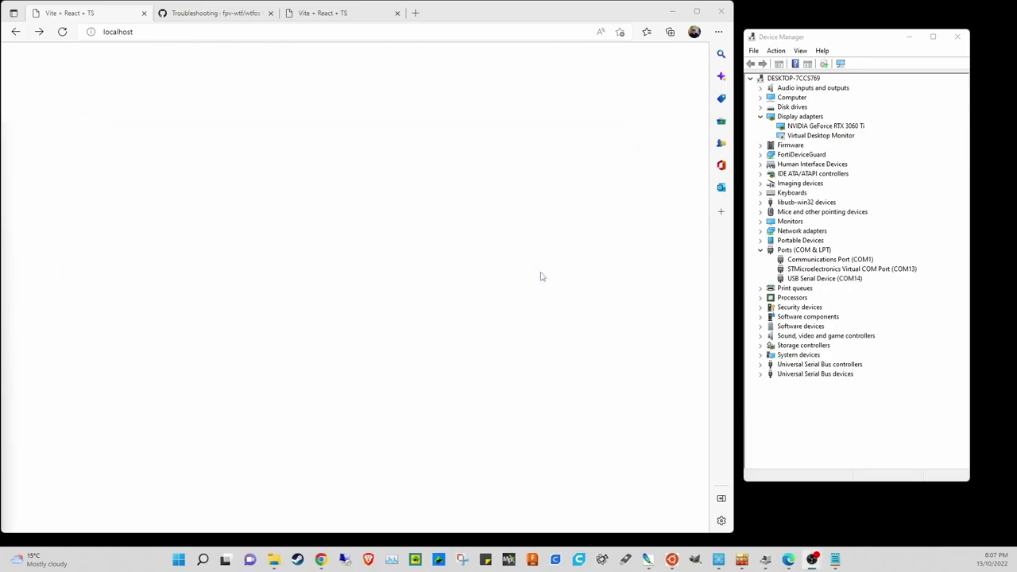
- Close the Troubleshooting tab and go forward to fpv.wtf, connected to the Goggles V2 at 69°C
left_click(270, 13)
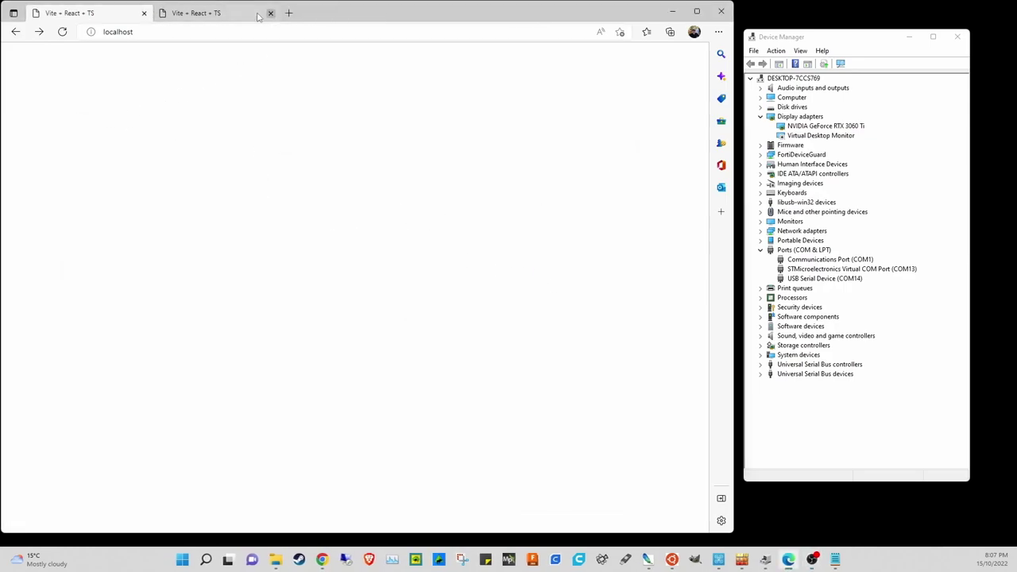
left_click(39, 32)
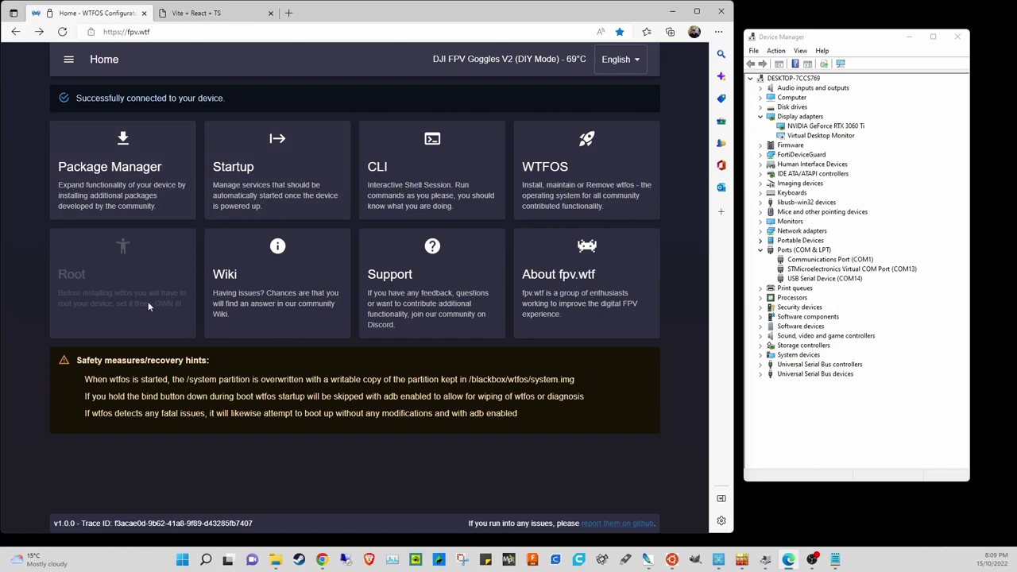
- Go to Home and open the WTFOS page for the DJI FPV Goggles V2
left_click(69, 60)
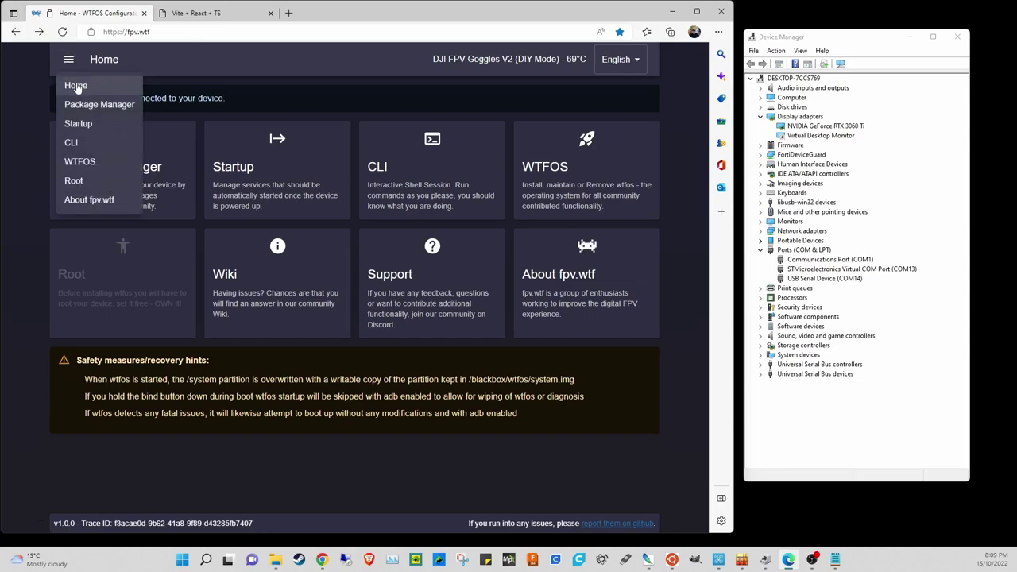
left_click(77, 86)
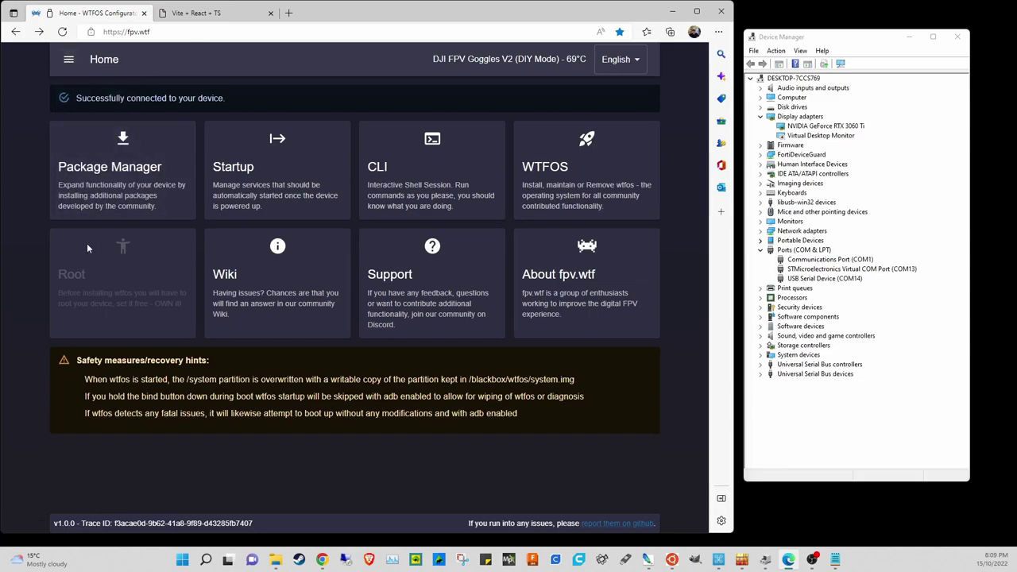
left_click(572, 180)
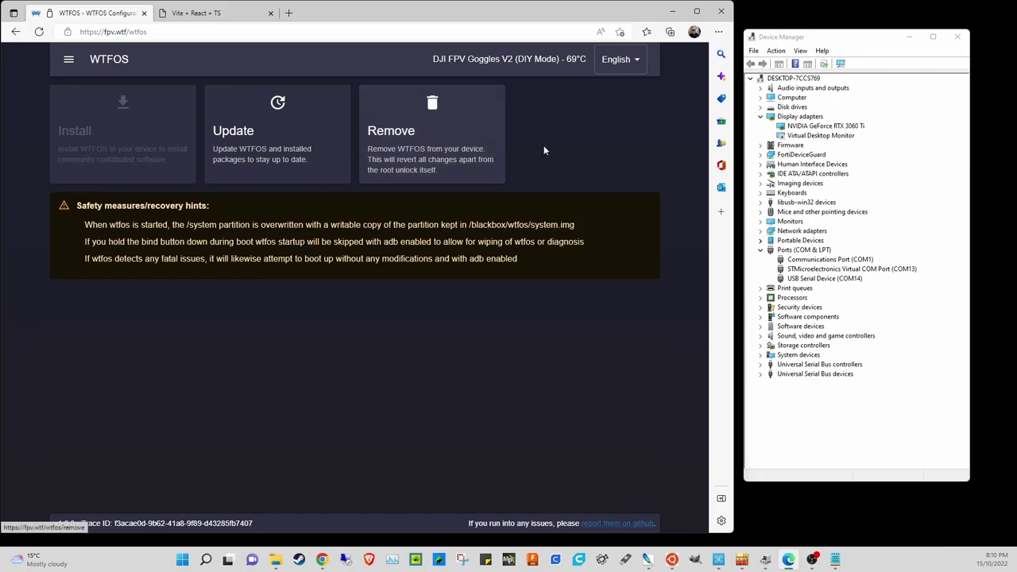
- Remove WTFOS from the DJI FPV Goggles V2, then bring up the site navigation menu
left_click(485, 176)
left_click(341, 98)
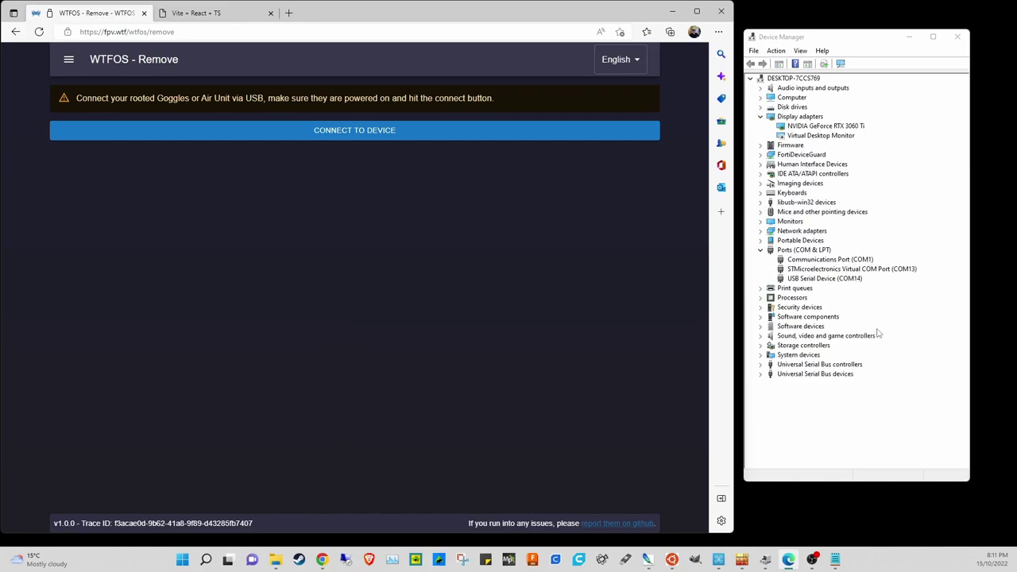
left_click(69, 61)
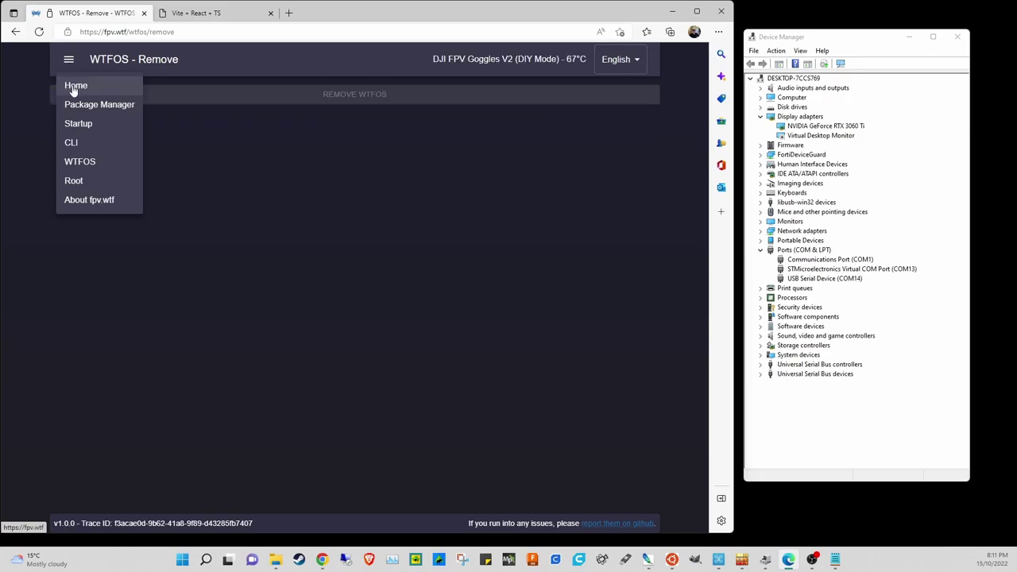
- From Home, go to the WTFOS Install page and start installing WTFOS on the goggles
left_click(75, 86)
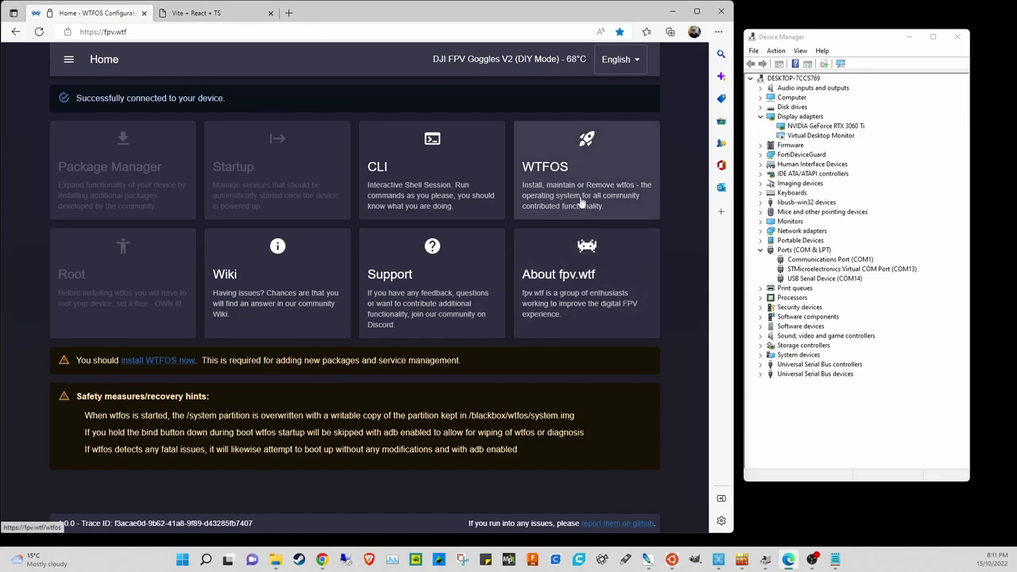
left_click(584, 170)
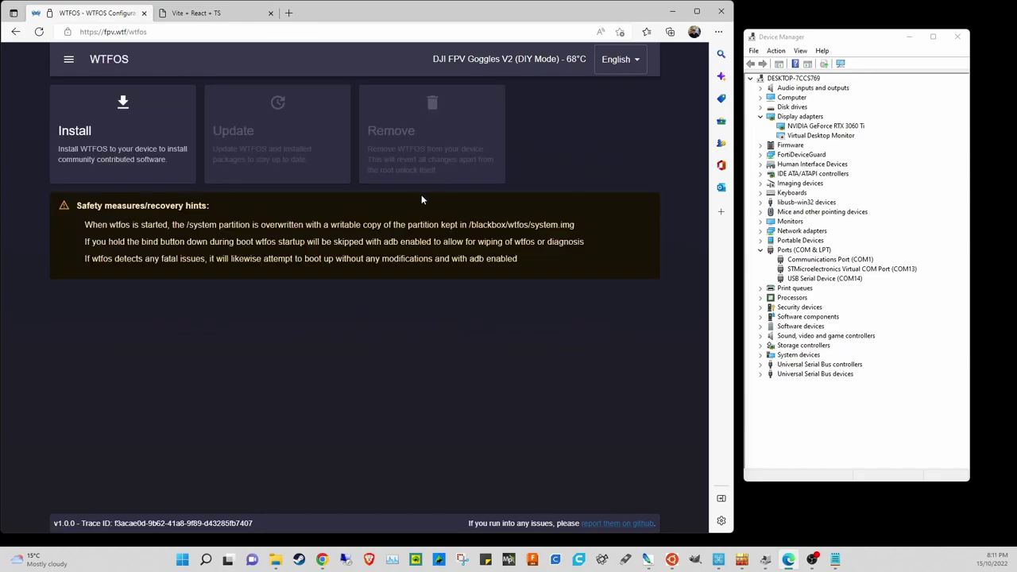
left_click(132, 149)
left_click(325, 193)
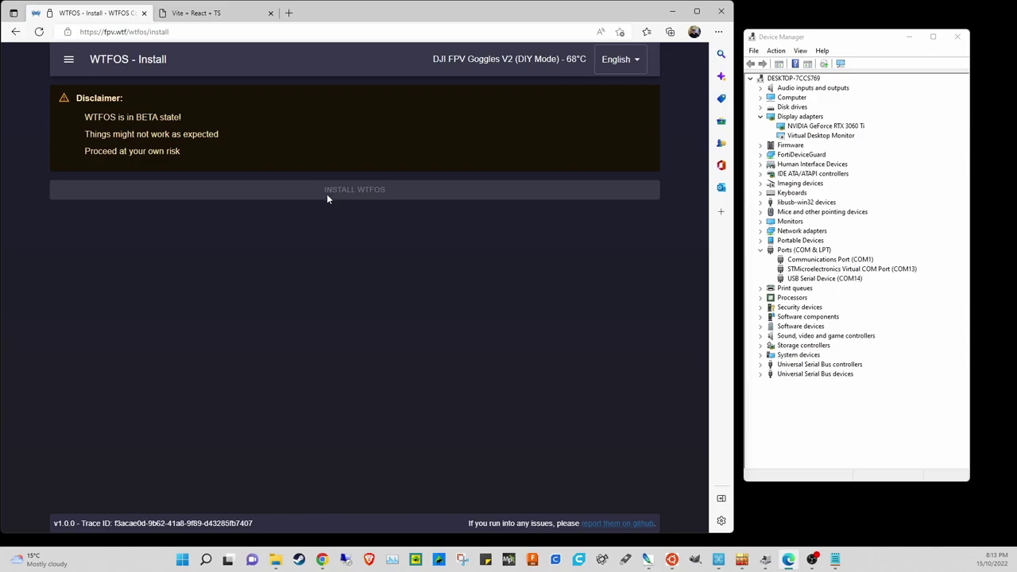
- Navigate back to the Home page listing the goggles' service cards
left_click(69, 62)
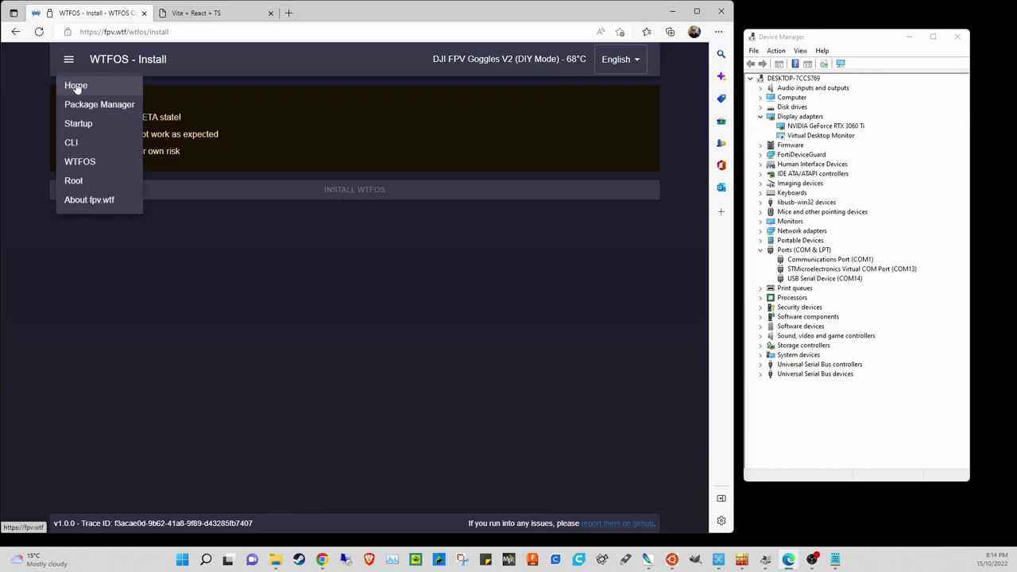
left_click(75, 86)
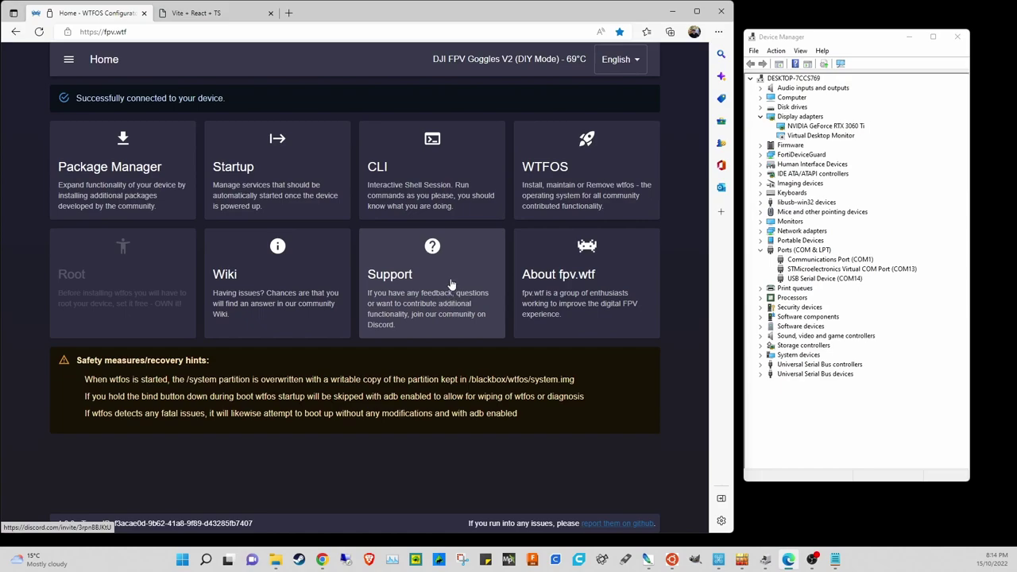
- Open the Package Manager and install the fcc-unlock package
left_click(130, 184)
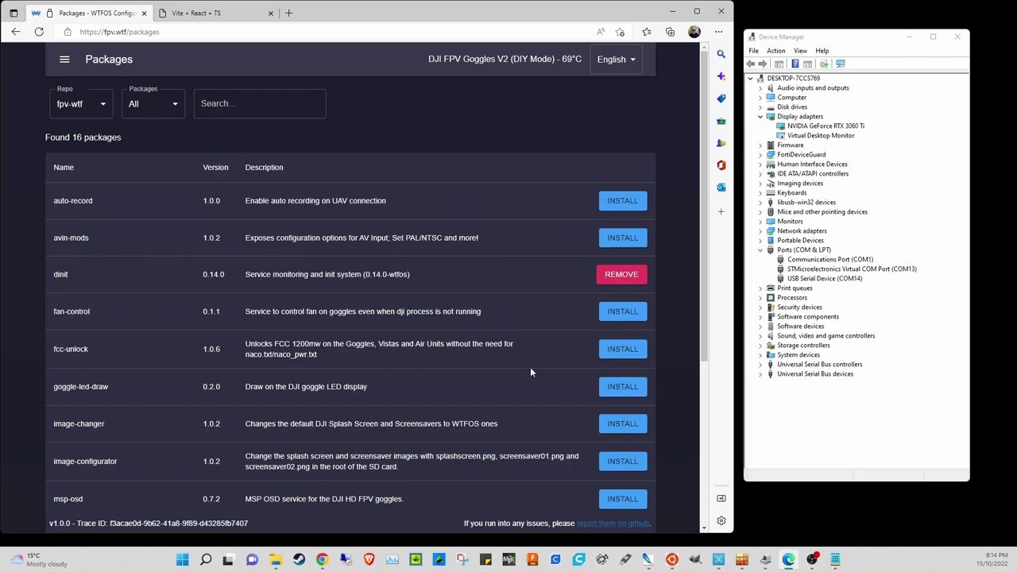
left_click(624, 353)
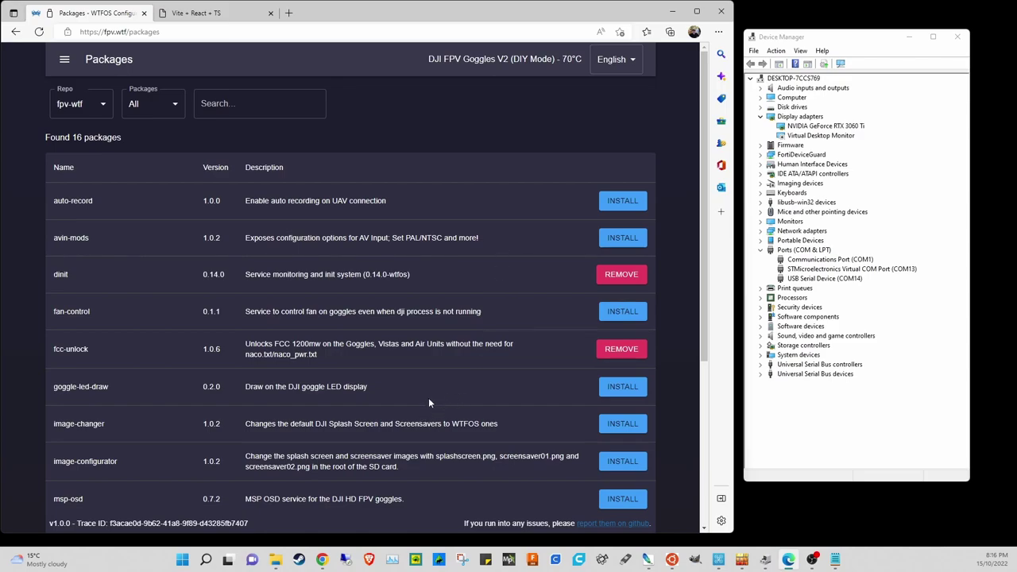
- Install the msp-osd package, version 0.7.2, from the Packages list
scroll(429, 397, "down", 2)
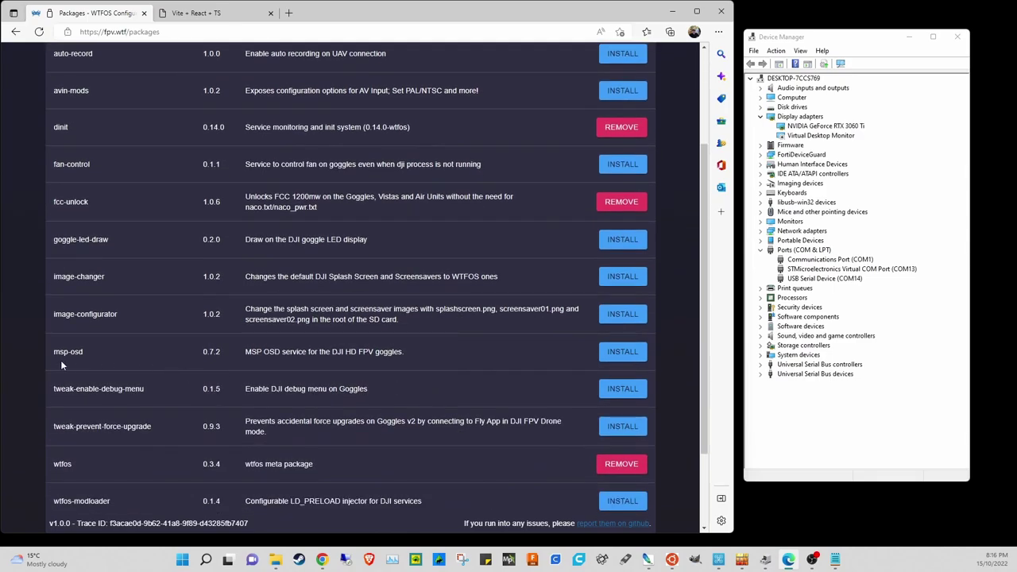
left_click_drag(83, 351, 52, 352)
left_click_drag(222, 352, 204, 356)
left_click(616, 352)
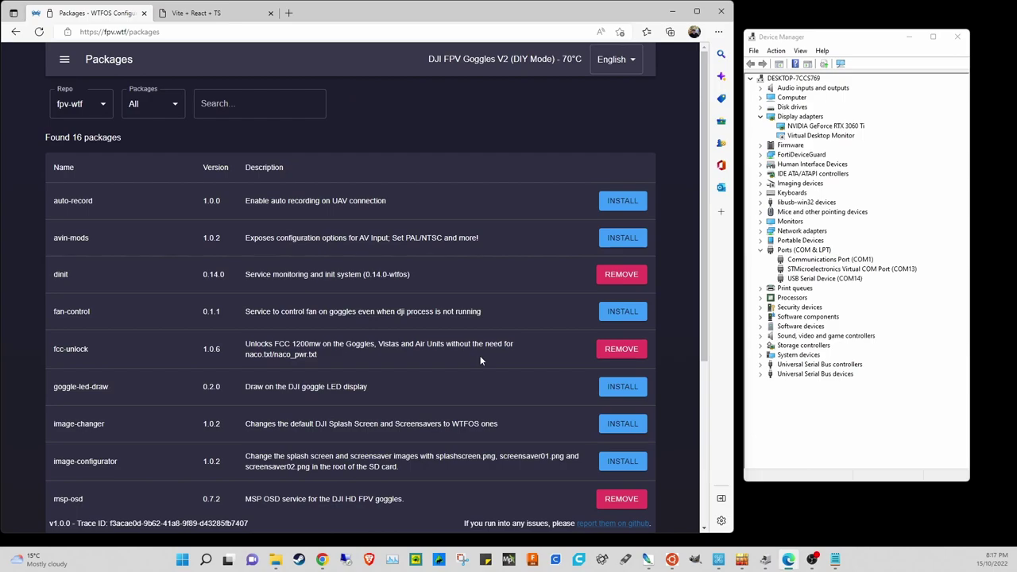
- Scroll the Packages list to verify wtfos, fcc-unlock and msp-osd are installed, then open the navigation menu
scroll(480, 358, "down", 3)
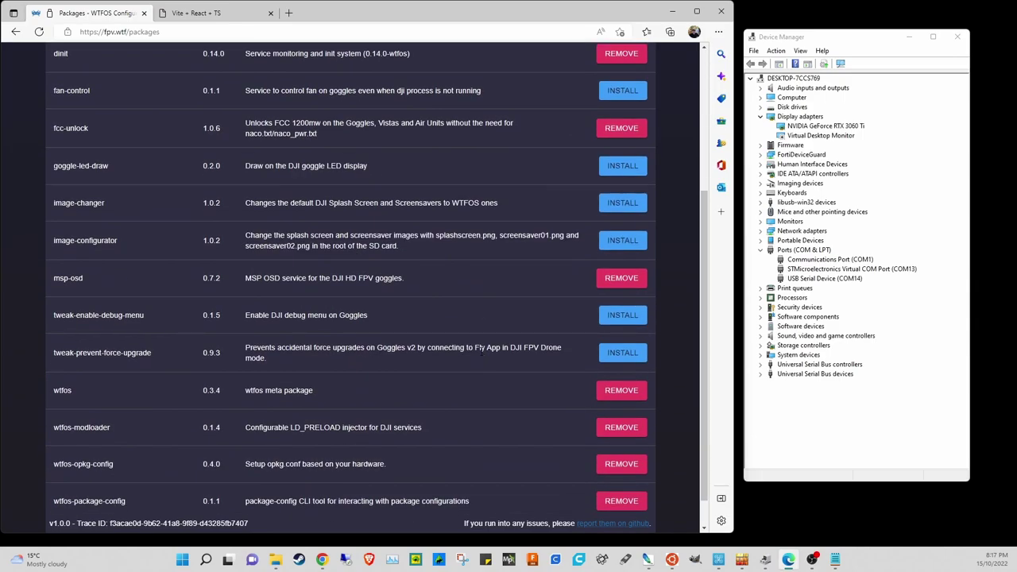
scroll(480, 351, "up", 4)
scroll(480, 351, "down", 2)
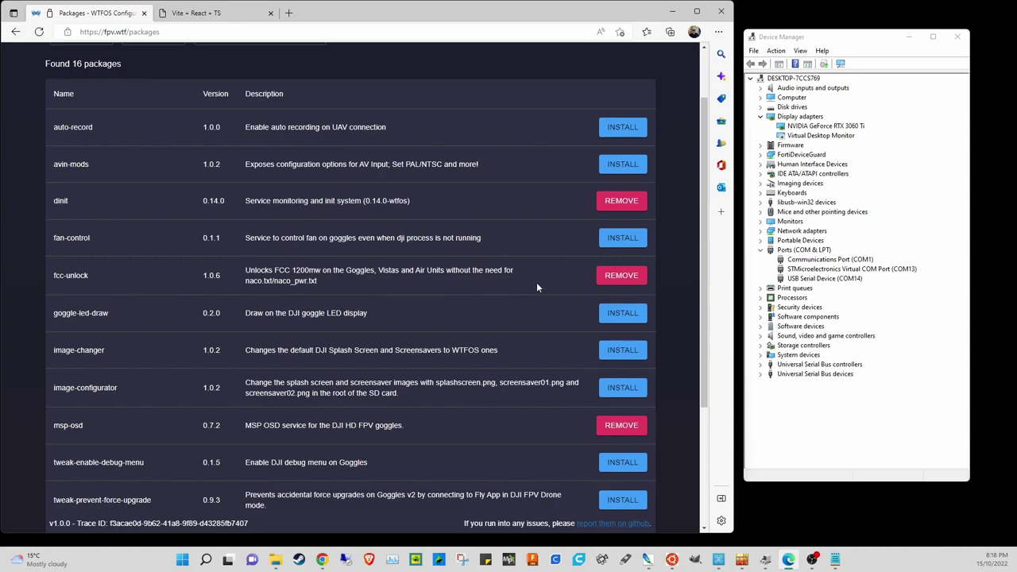
scroll(400, 447, "down", 1)
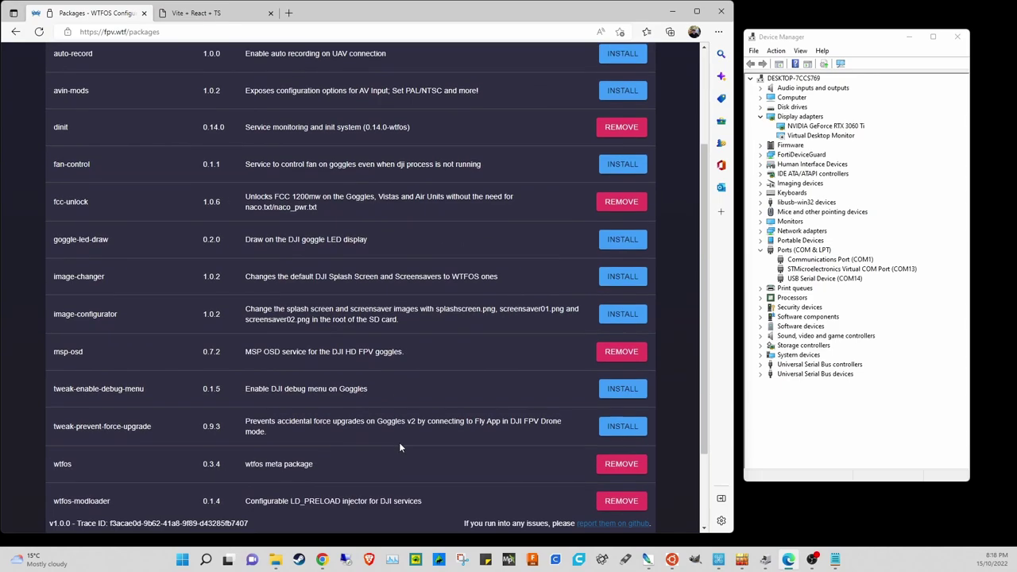
scroll(400, 447, "up", 3)
scroll(399, 447, "down", 4)
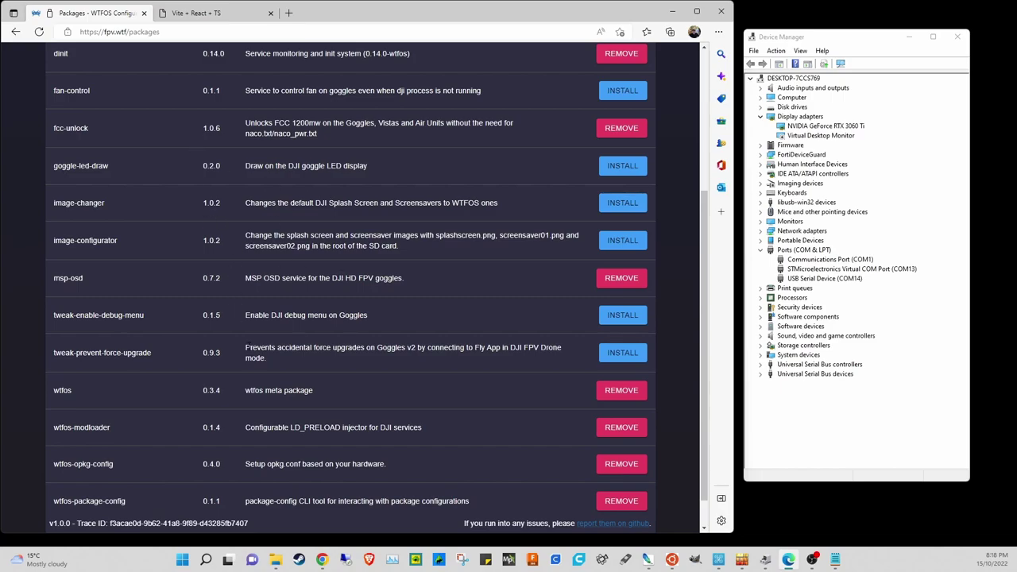
scroll(248, 345, "up", 3)
left_click(64, 59)
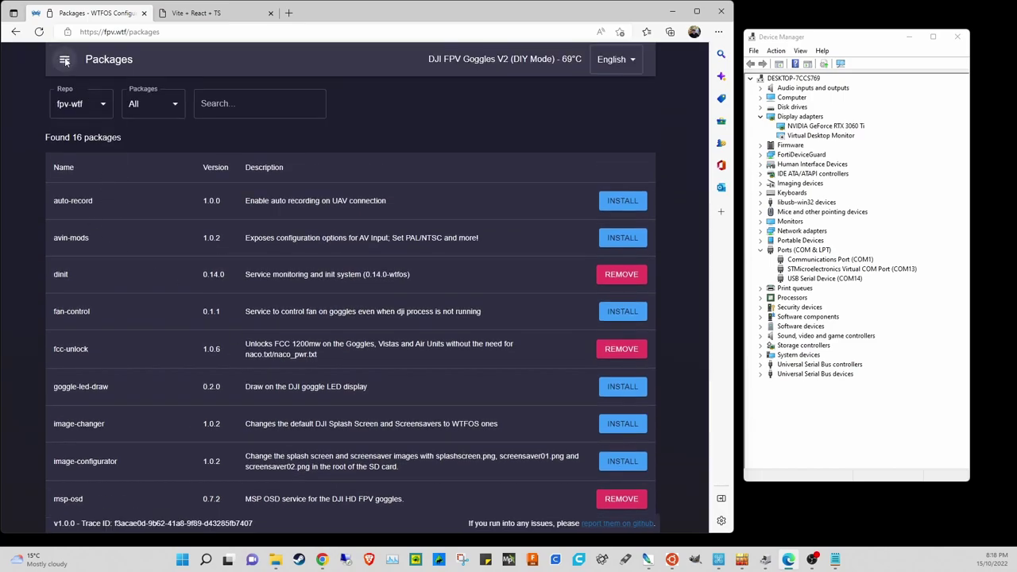
- Open the CLI page and focus the terminal at the goggles' root shell prompt
left_click(66, 143)
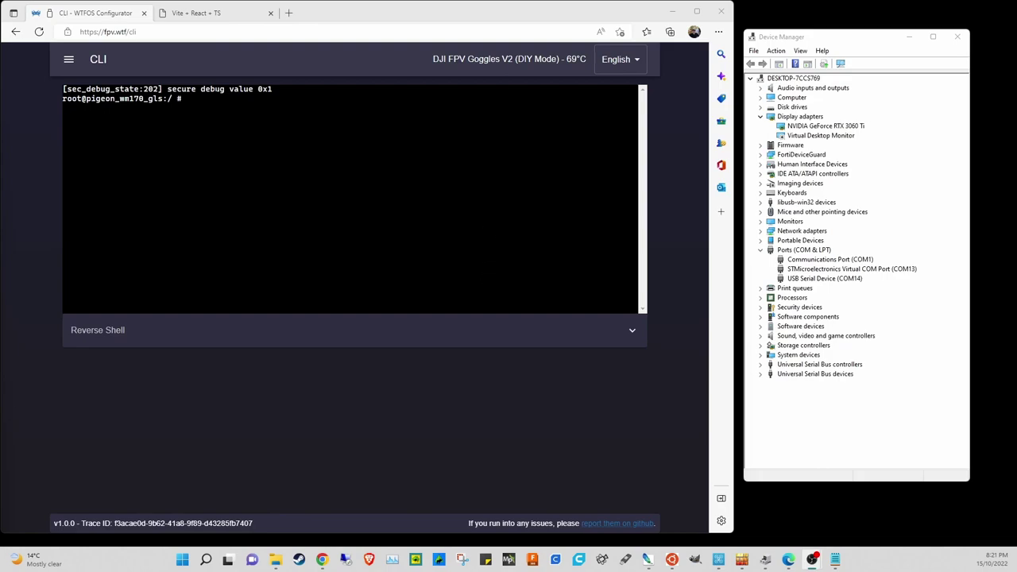
left_click(488, 271)
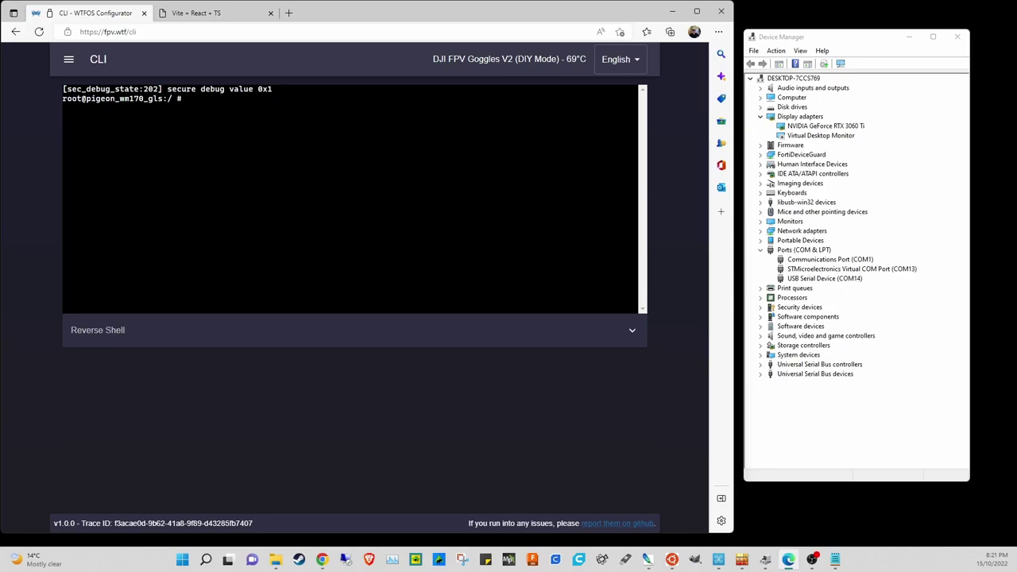
- Paste and run 'package-config set msp-osd rec_enabled true' in the CLI
right_click(198, 101)
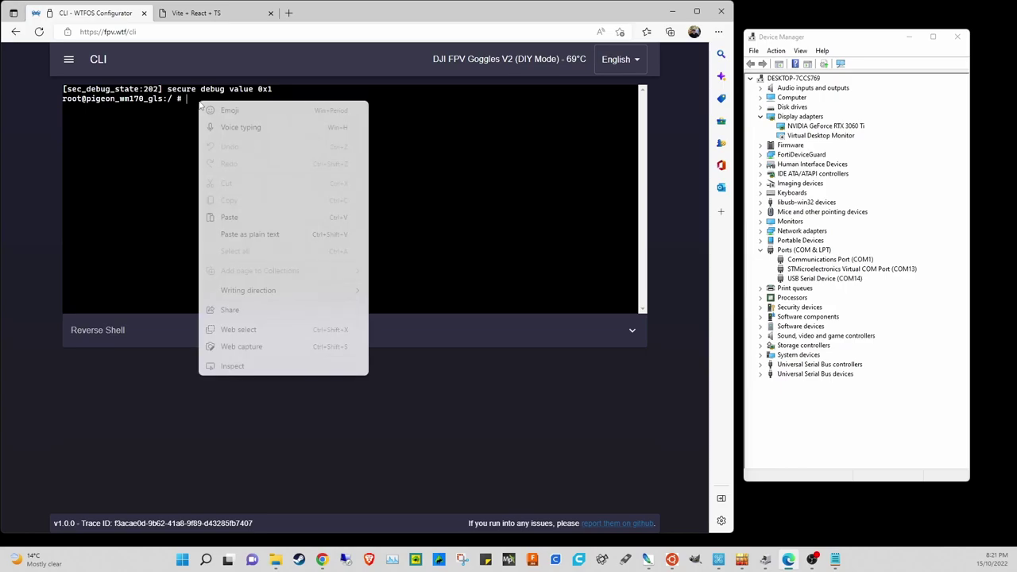
left_click(240, 217)
left_click_drag(186, 98, 410, 98)
left_click(392, 99)
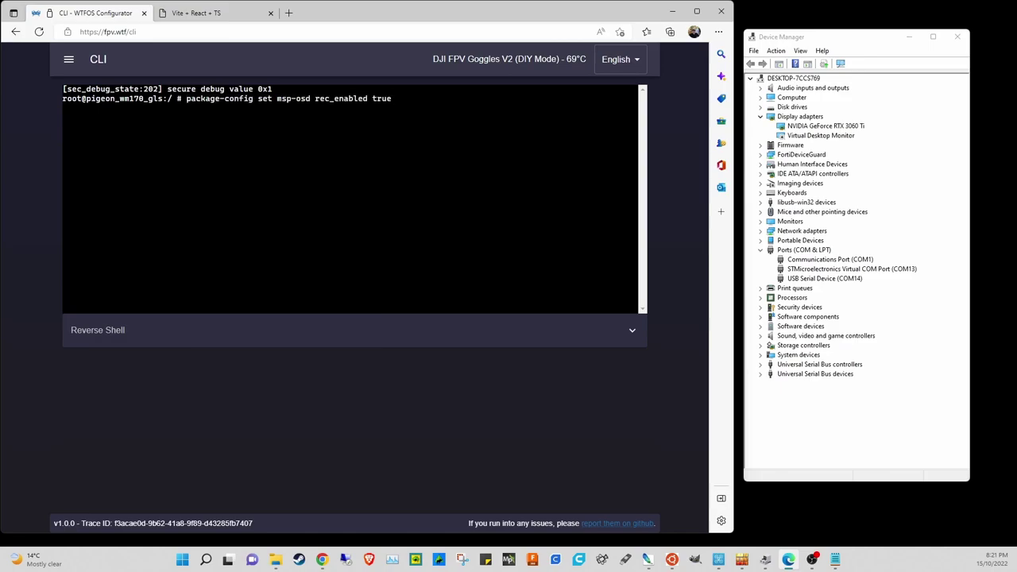
key("Return")
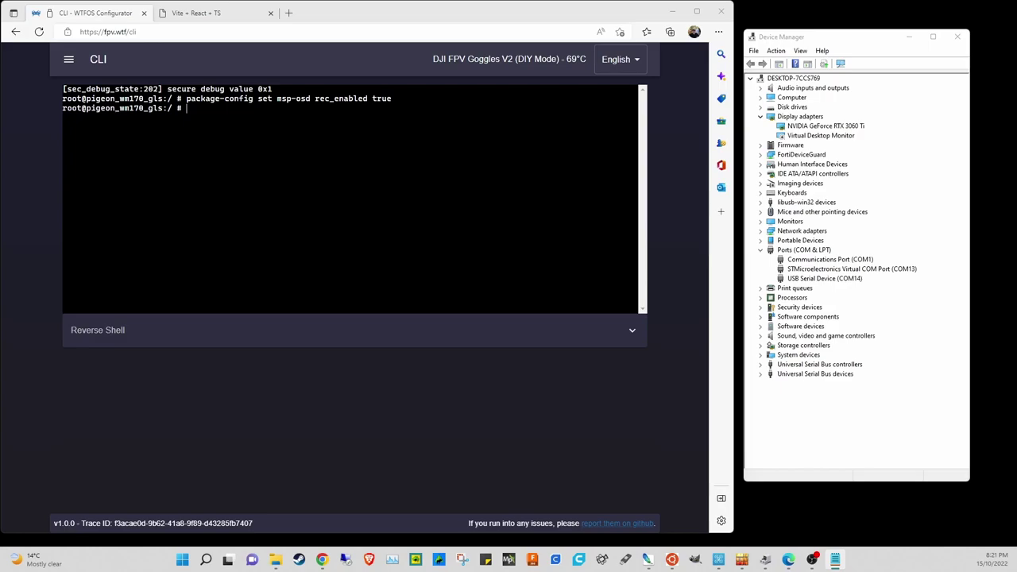
- Paste and run 'package-config apply msp-osd' to restart the msp-osd-goggles service
right_click(196, 111)
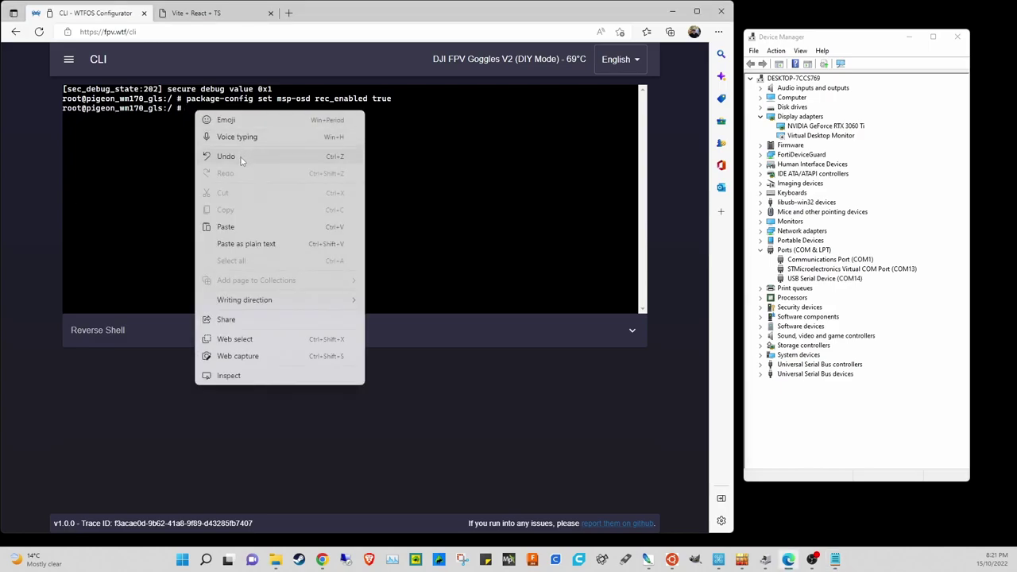
left_click(231, 228)
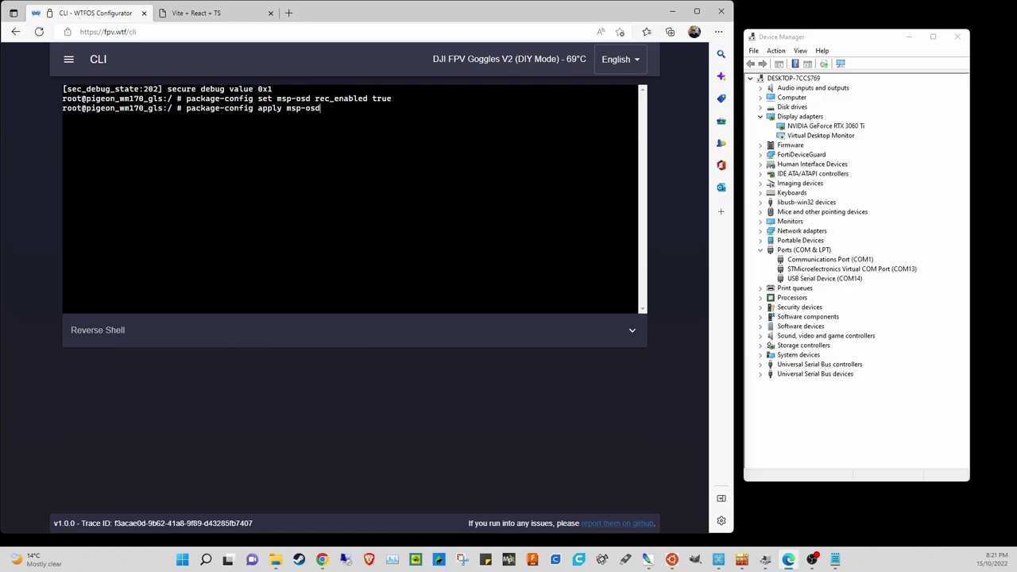
key("Return")
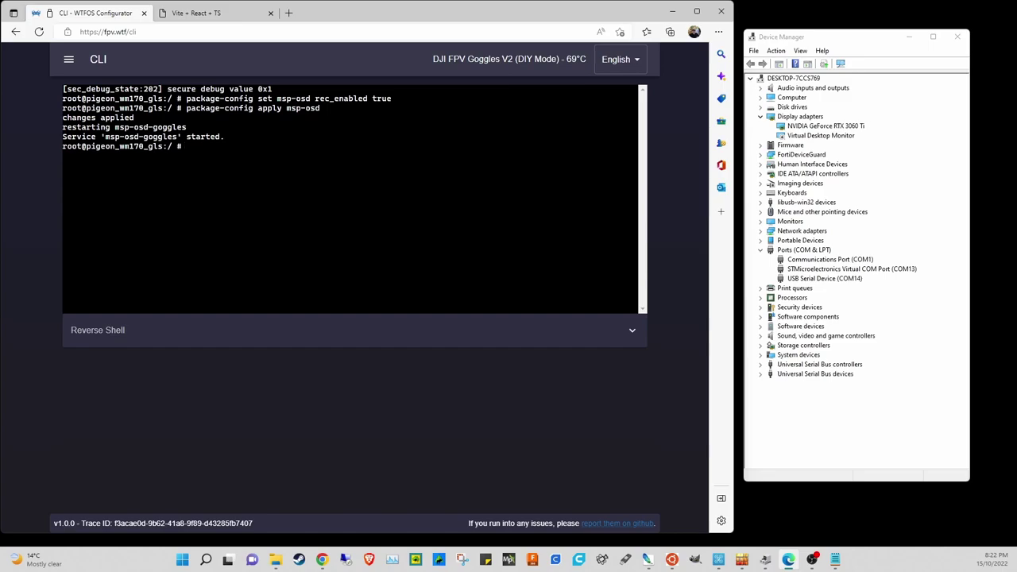
- Run 'package-config get msp-osd', see rec_enabled='true', and highlight the fakehd lines
key("Up")
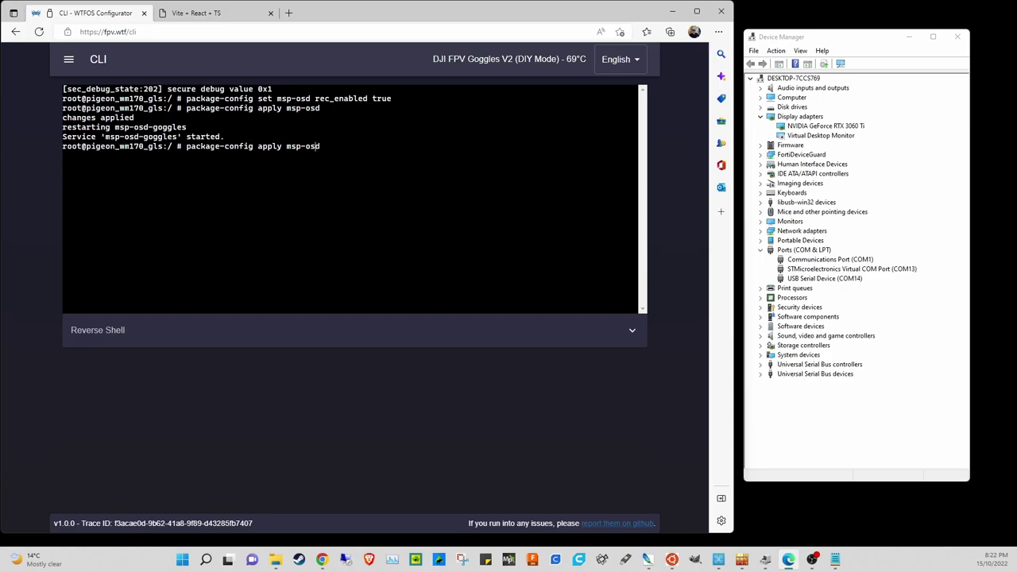
key("BackSpace")
key("BackSpace")
key("BackSpace")
key("BackSpace")
key("BackSpace")
type("get")
key("Return")
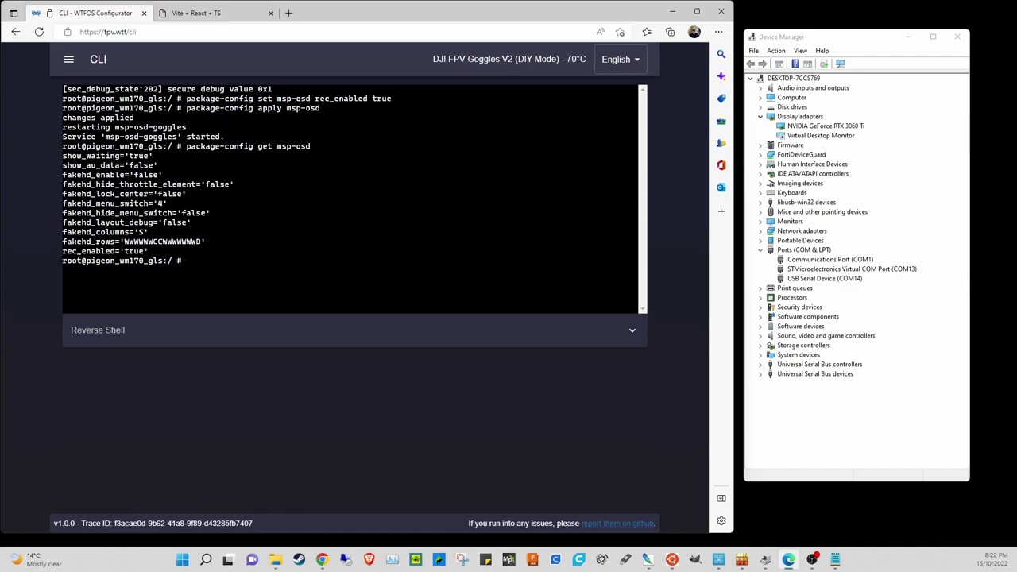
left_click_drag(62, 175, 444, 242)
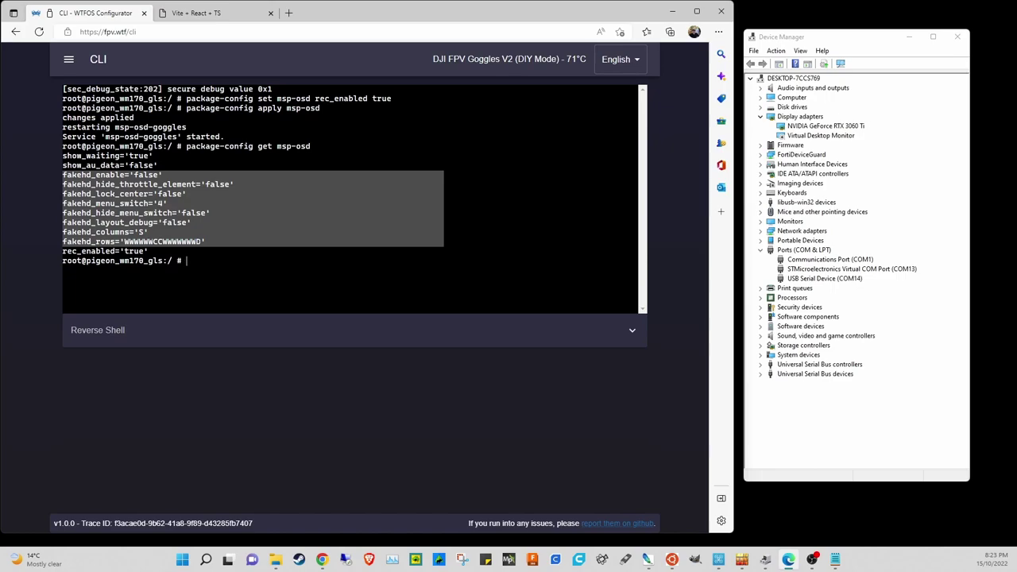
left_click(187, 261)
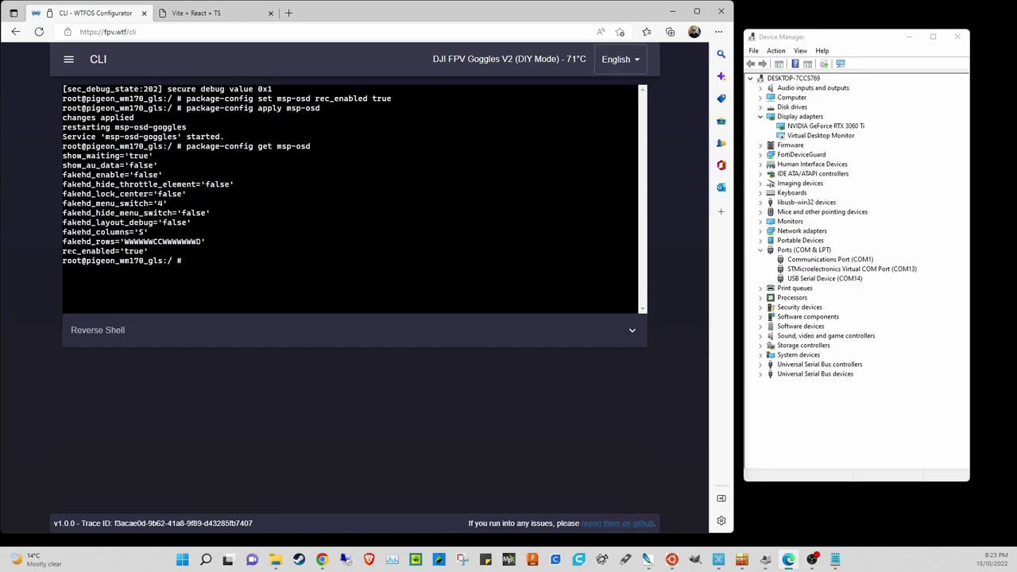
left_click_drag(395, 98, 366, 99)
left_click_drag(63, 252, 147, 252)
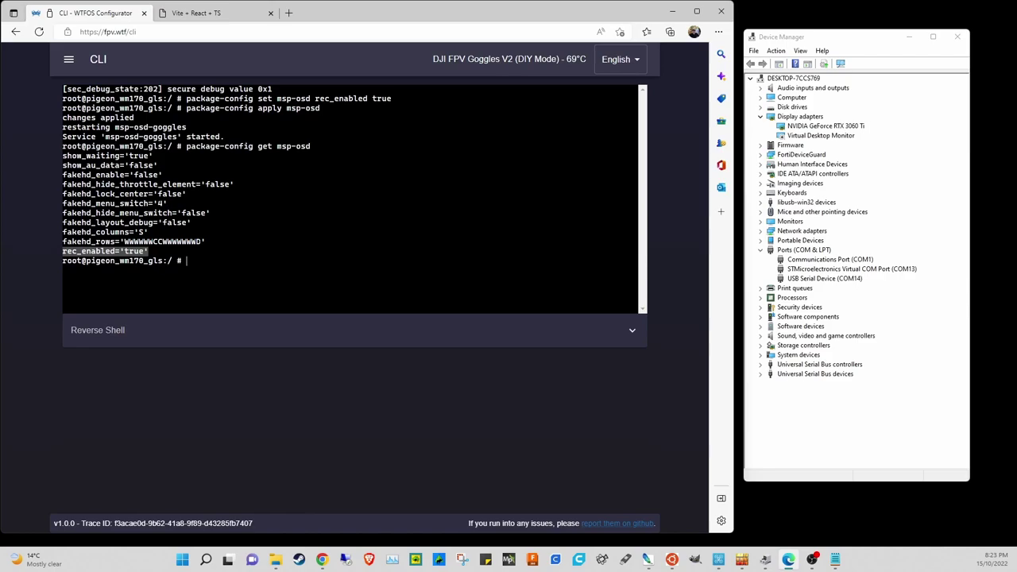
left_click_drag(153, 157, 63, 159)
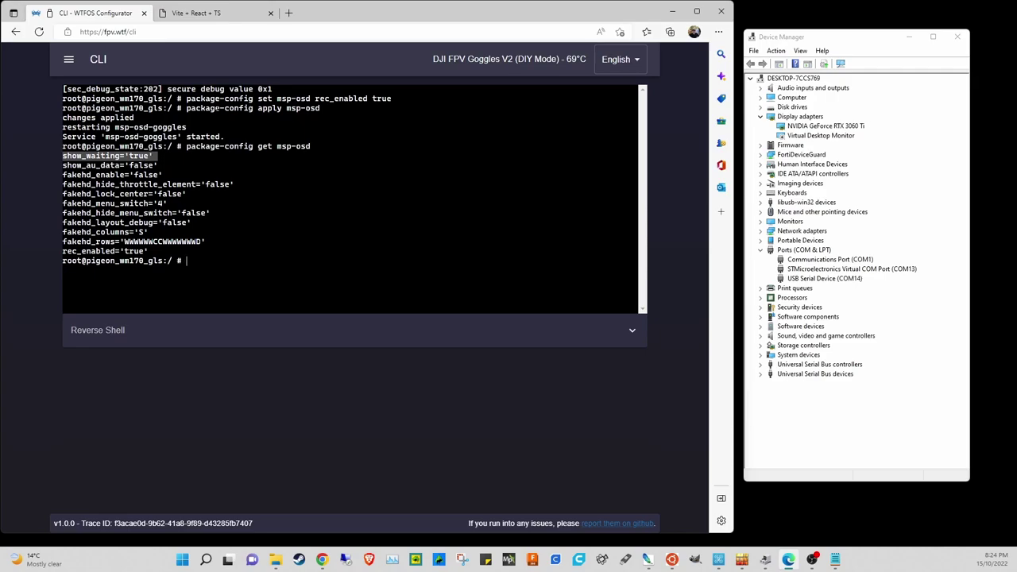
left_click_drag(186, 99, 254, 99)
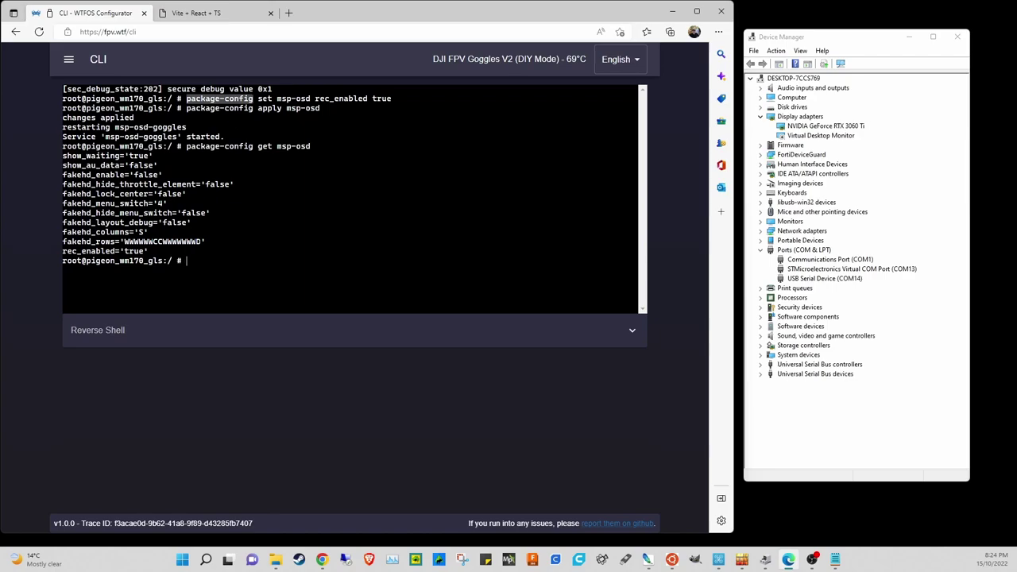
double_click(265, 99)
left_click_drag(277, 99, 310, 99)
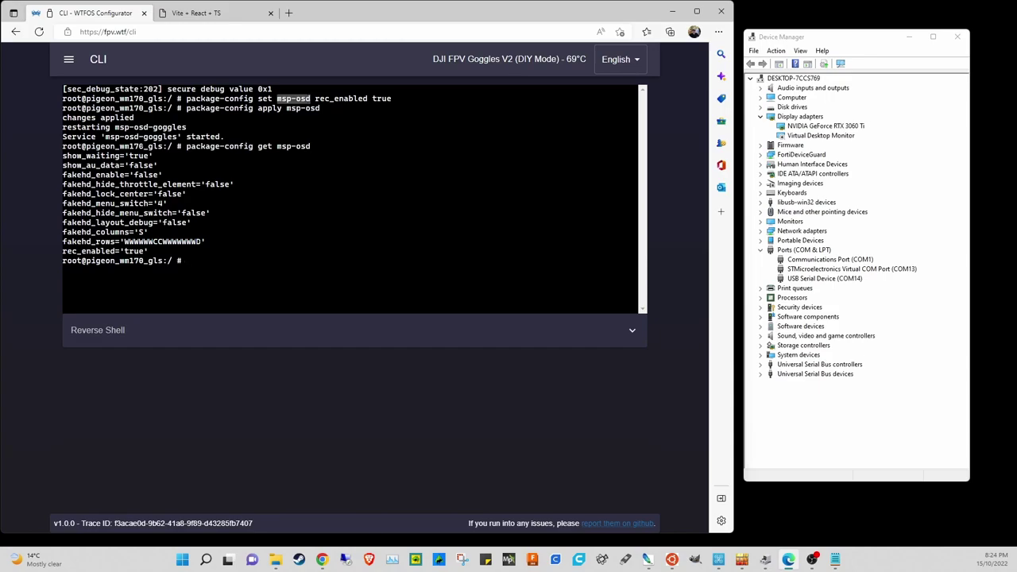
left_click_drag(63, 155, 120, 156)
left_click_drag(403, 98, 184, 98)
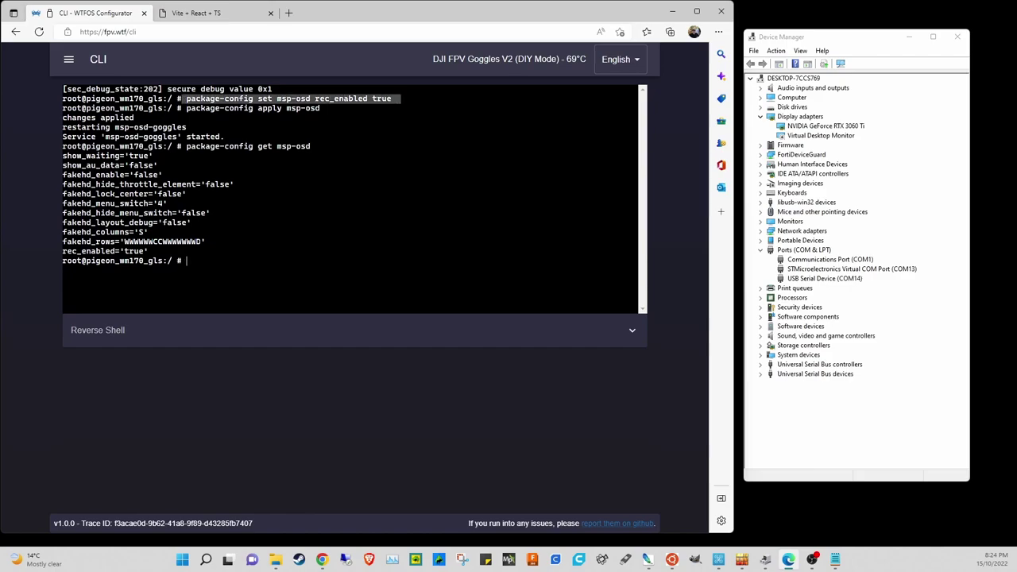
key("ctrl+c")
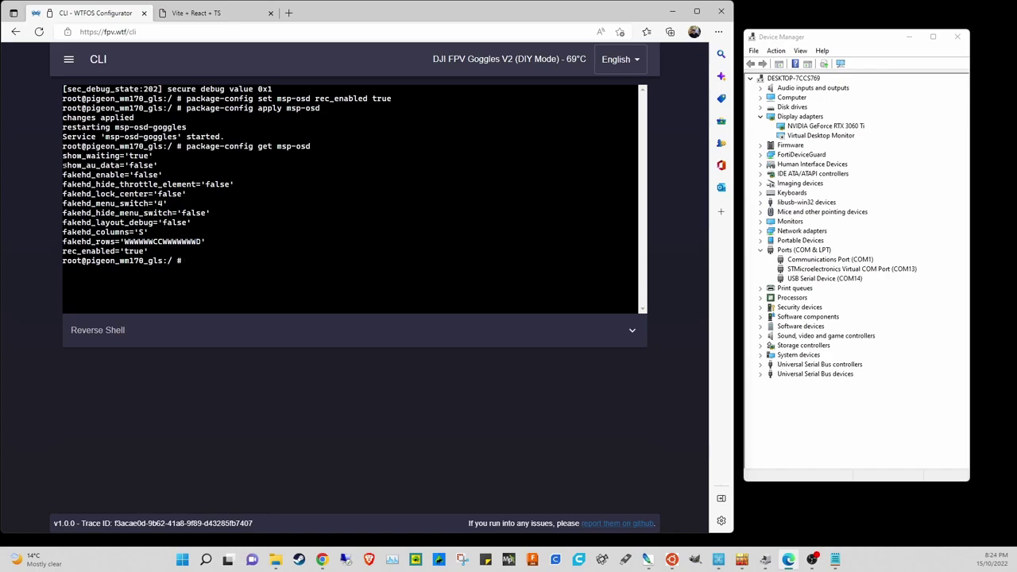
left_click_drag(63, 165, 118, 165)
left_click_drag(63, 165, 120, 165)
left_click_drag(186, 98, 392, 99)
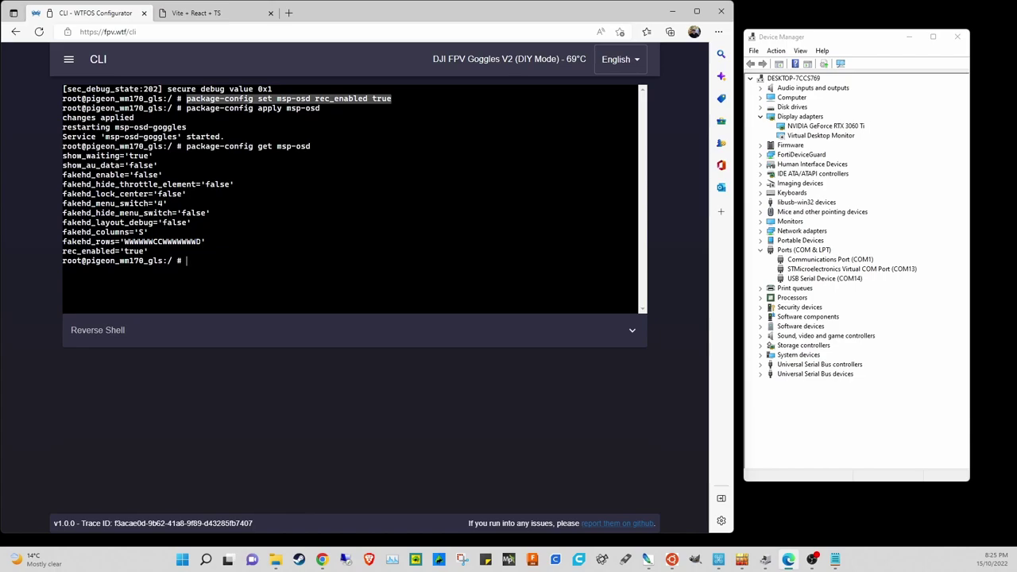
- Get a fresh prompt and paste a copy of the rec_enabled set command
key("ctrl+c")
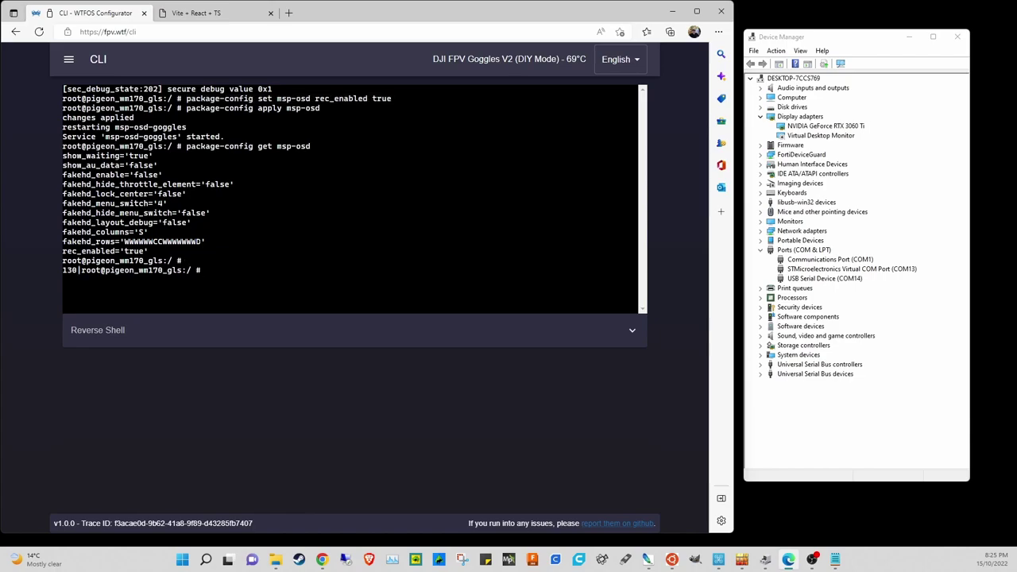
left_click_drag(392, 99, 186, 98)
right_click(198, 100)
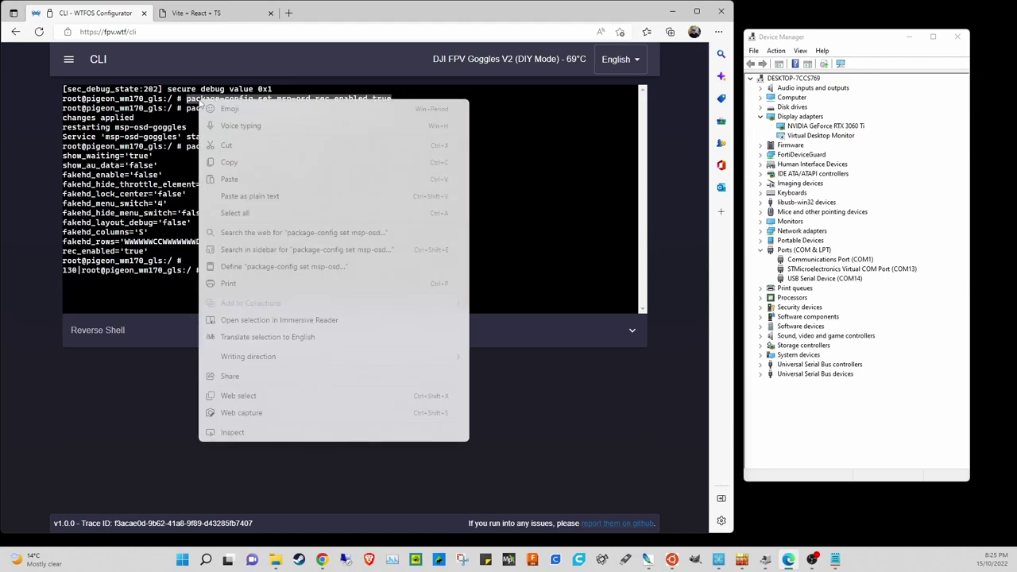
left_click(230, 162)
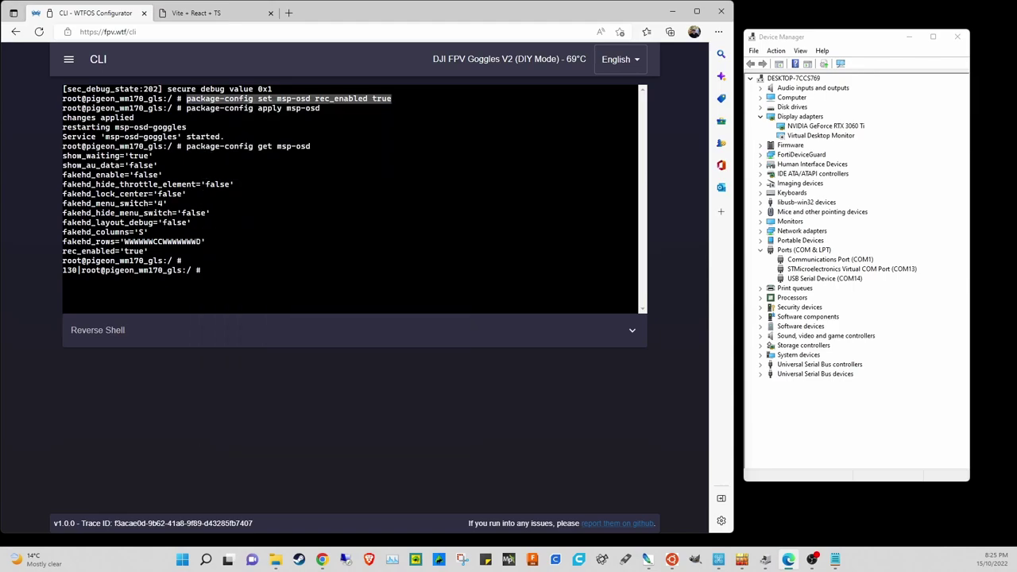
right_click(208, 204)
left_click(231, 280)
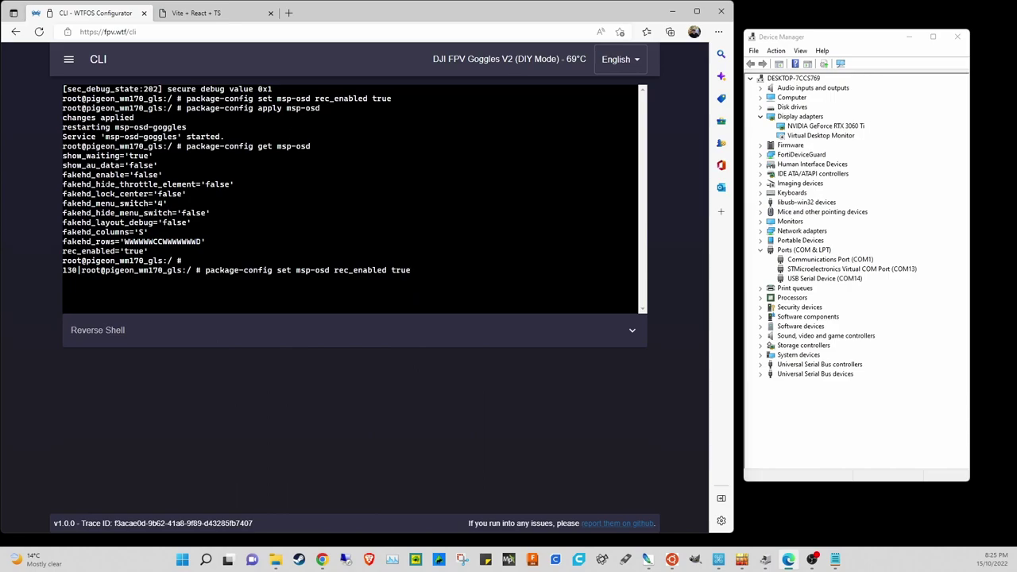
- Change the pasted command's setting name from rec_enabled to show_au_data
left_click_drag(121, 165, 63, 166)
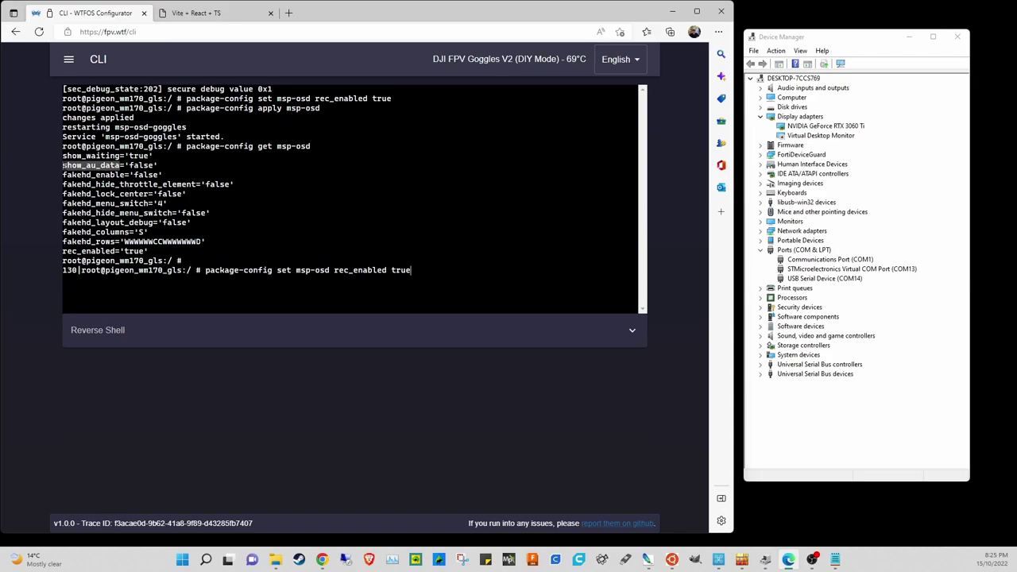
left_click_drag(334, 270, 387, 270)
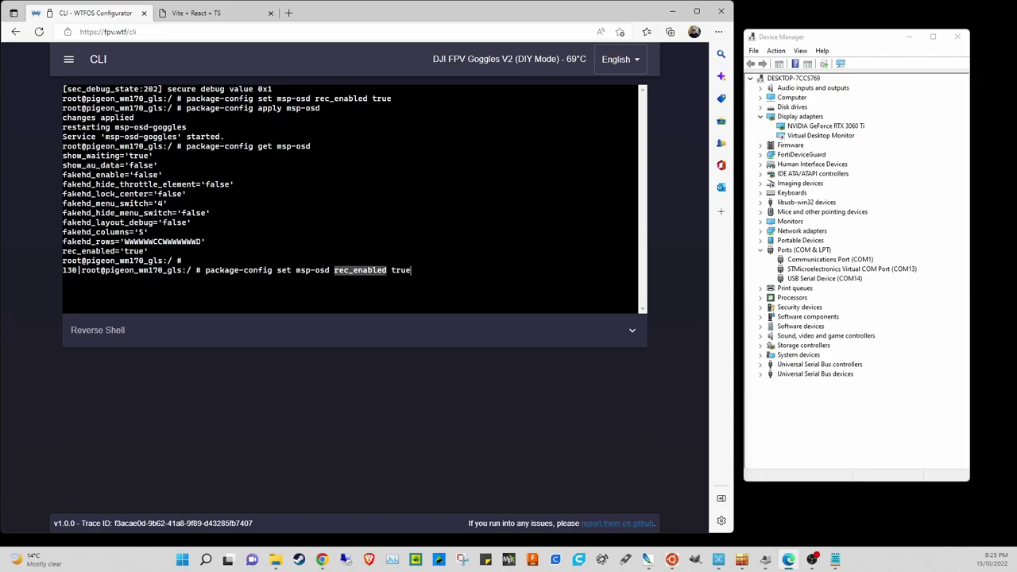
left_click(401, 270)
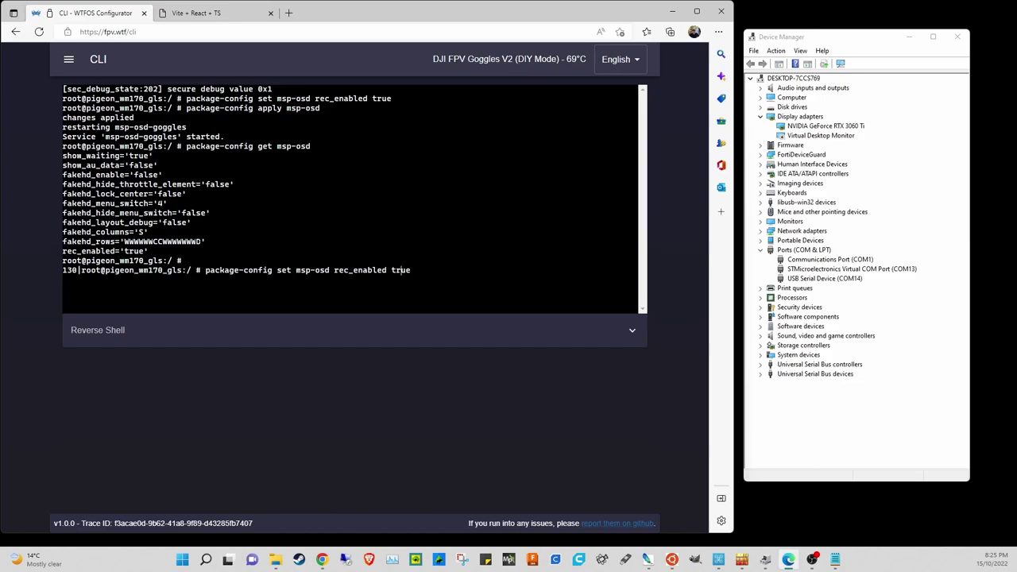
key("BackSpace")
key("BackSpace")
key("BackSpace")
key("BackSpace")
key("BackSpace")
key("BackSpace")
key("BackSpace")
key("BackSpace")
key("BackSpace")
key("BackSpace")
key("BackSpace")
type("shao")
key("BackSpace")
key("BackSpace")
type("ow_au_data")
- Confirm show_au_data='true' in the msp-osd listing, then return to the Home page
key("Up")
key("Up")
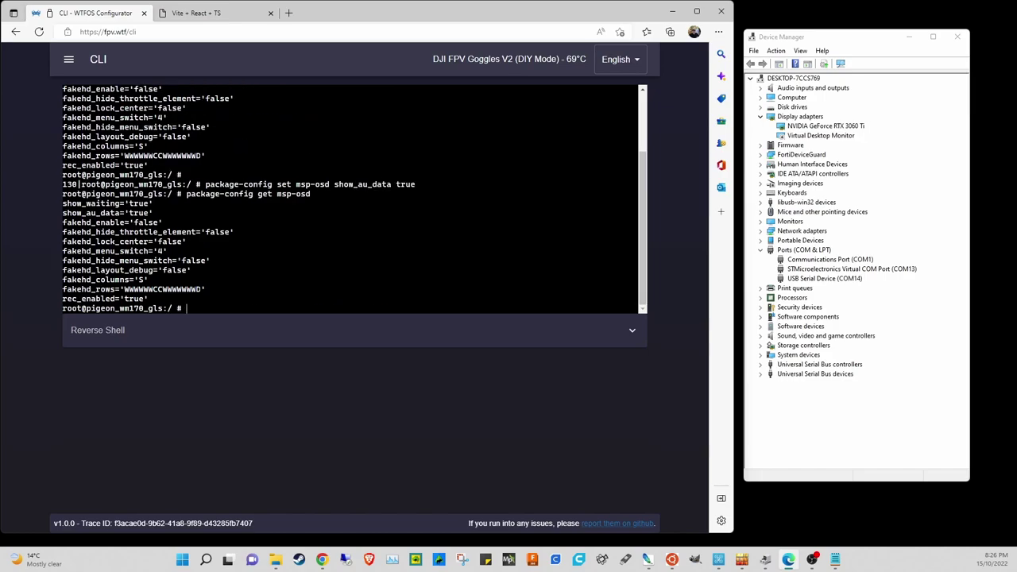
left_click_drag(64, 213, 163, 213)
left_click(187, 308)
left_click(68, 59)
left_click(77, 88)
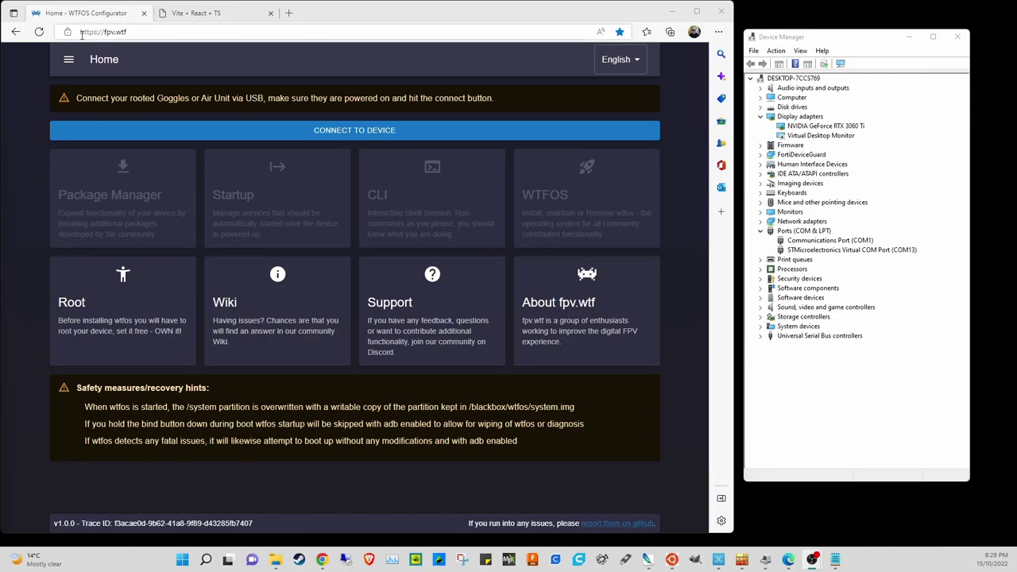
- Paste the shared Google Drive folder link into a new Edge tab's address bar
left_click(289, 14)
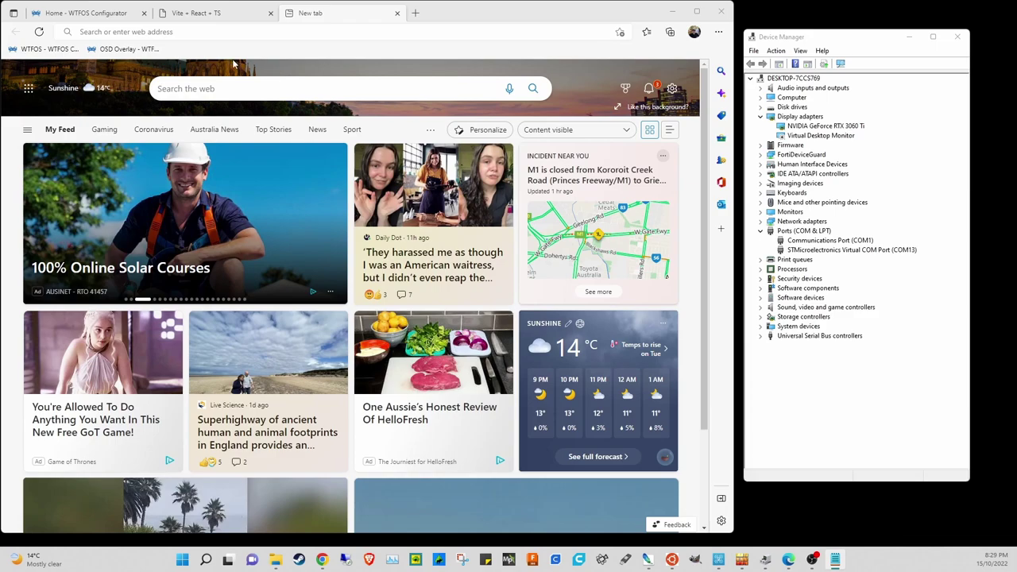
left_click(199, 32)
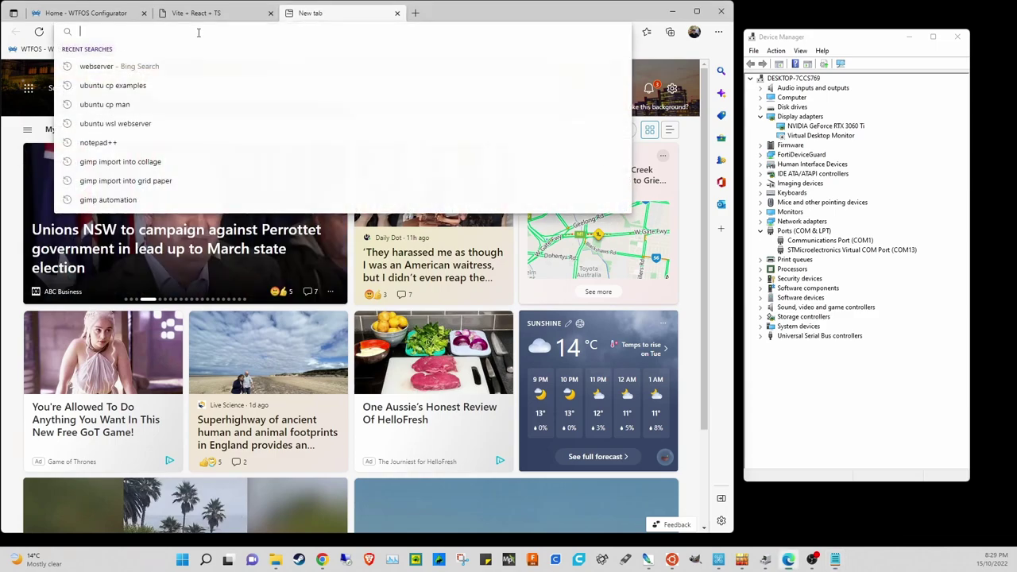
right_click(88, 35)
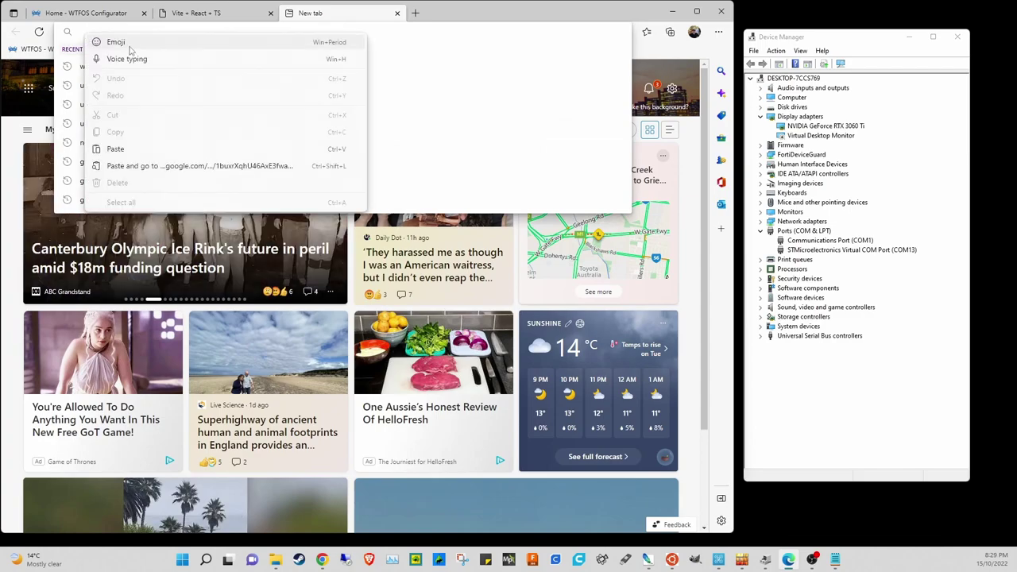
left_click(118, 149)
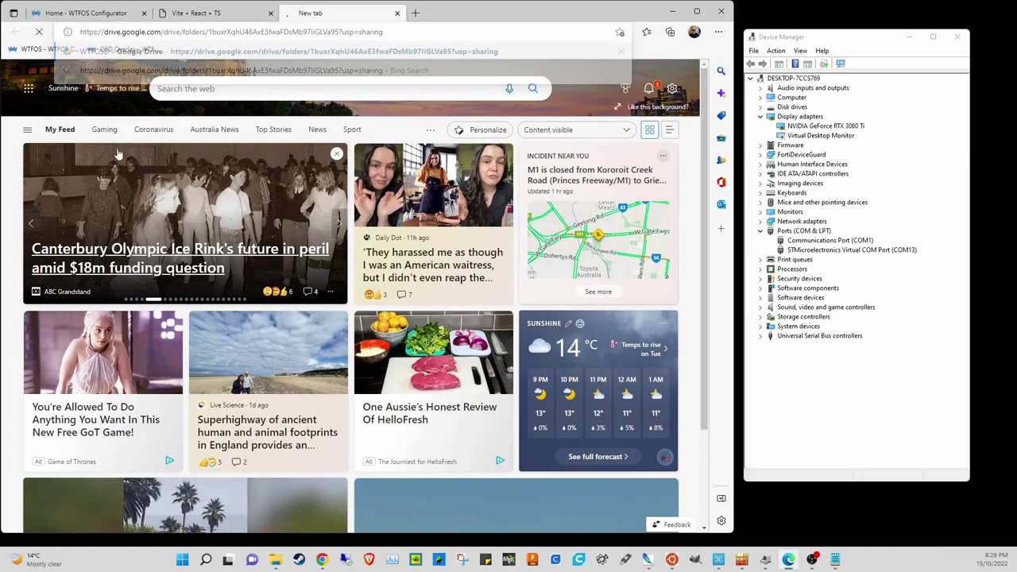
- Load the pasted WTFOSD Google Drive folder link
key("Return")
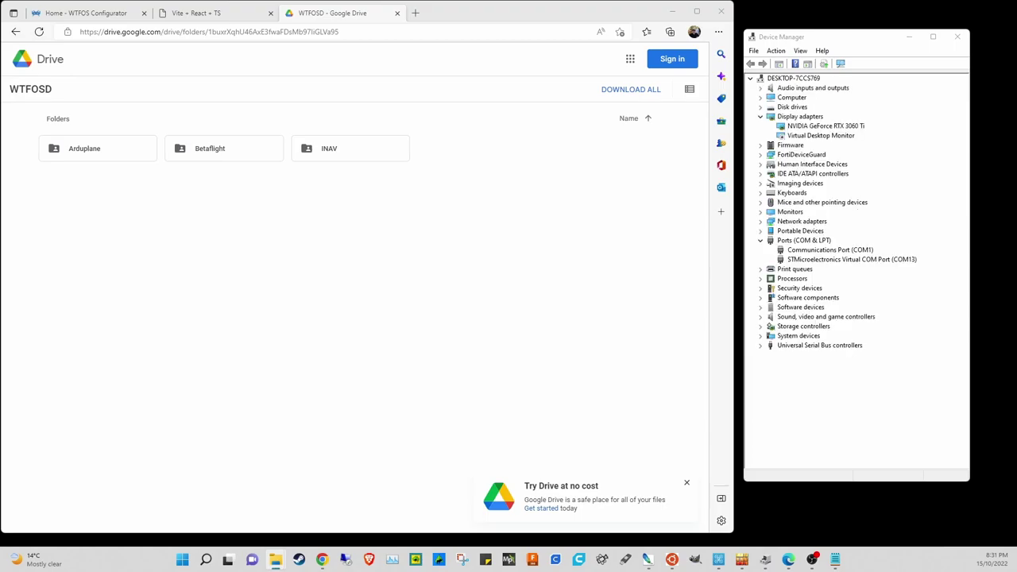
- Move the USB Drive (E:) window to the top centre and shorten it
left_click_drag(440, 200, 579, 45)
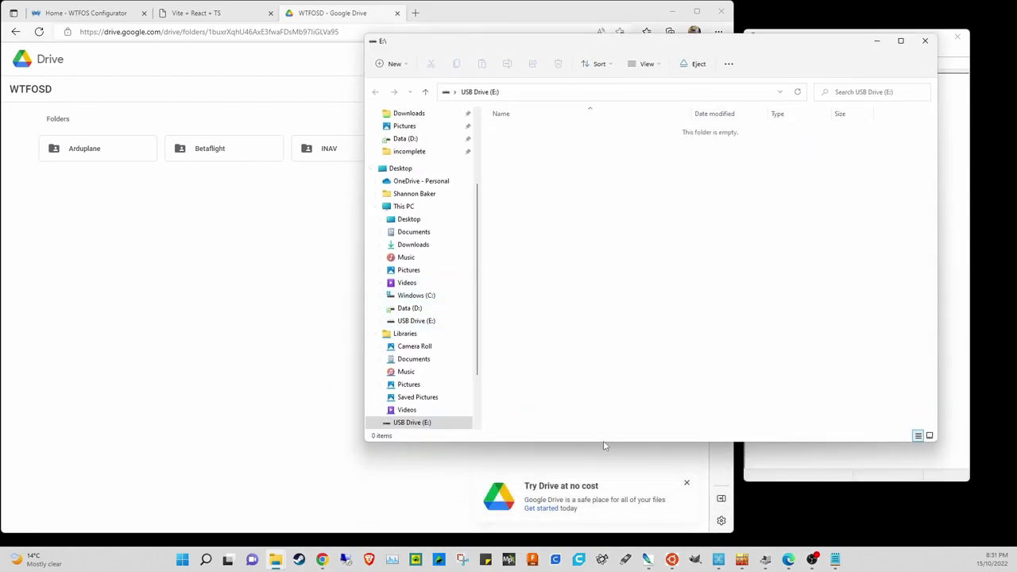
left_click_drag(604, 442, 588, 323)
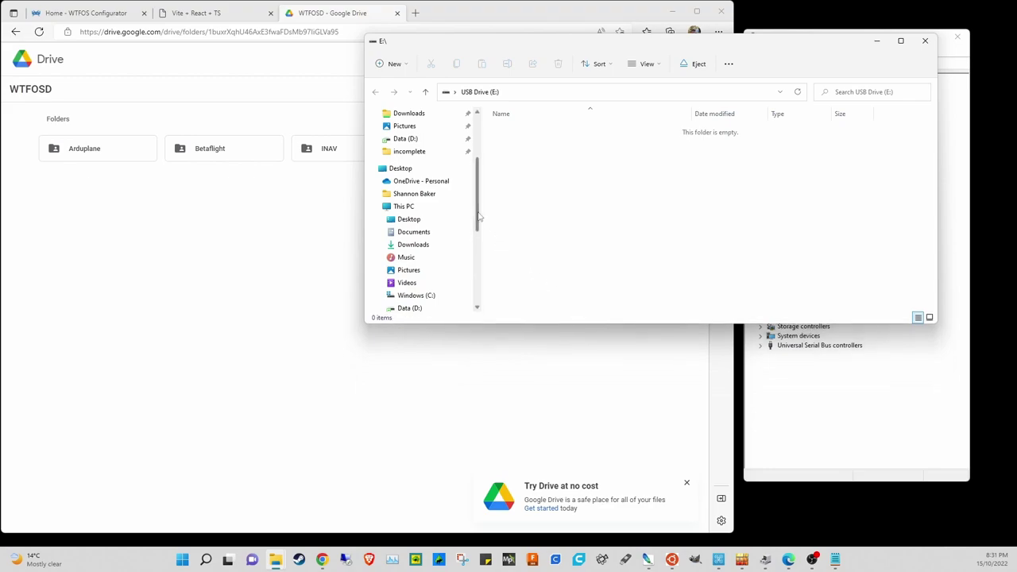
left_click_drag(480, 215, 479, 279)
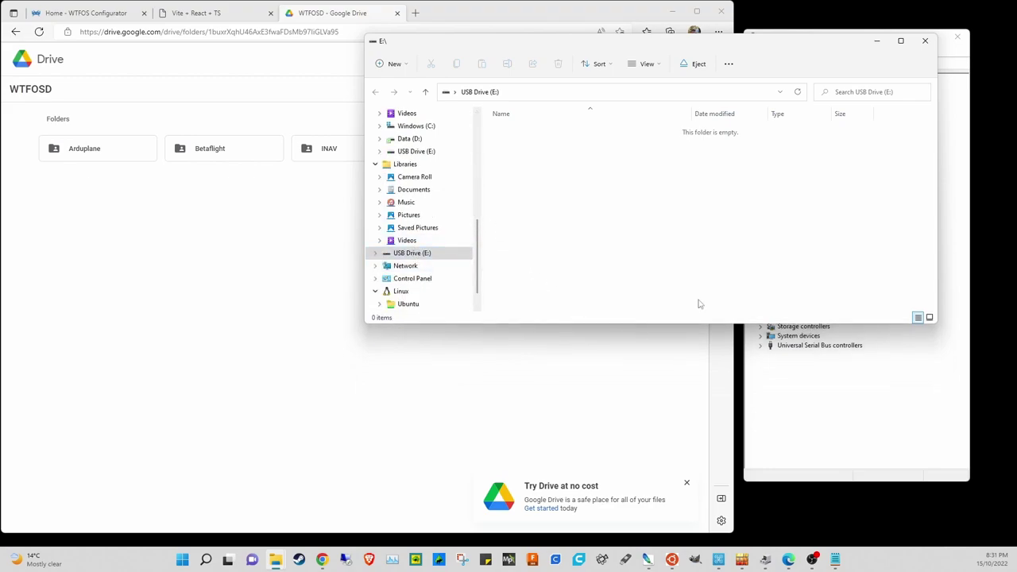
- Open the INAV folder and download the V1.7 folder as a zip
double_click(325, 152)
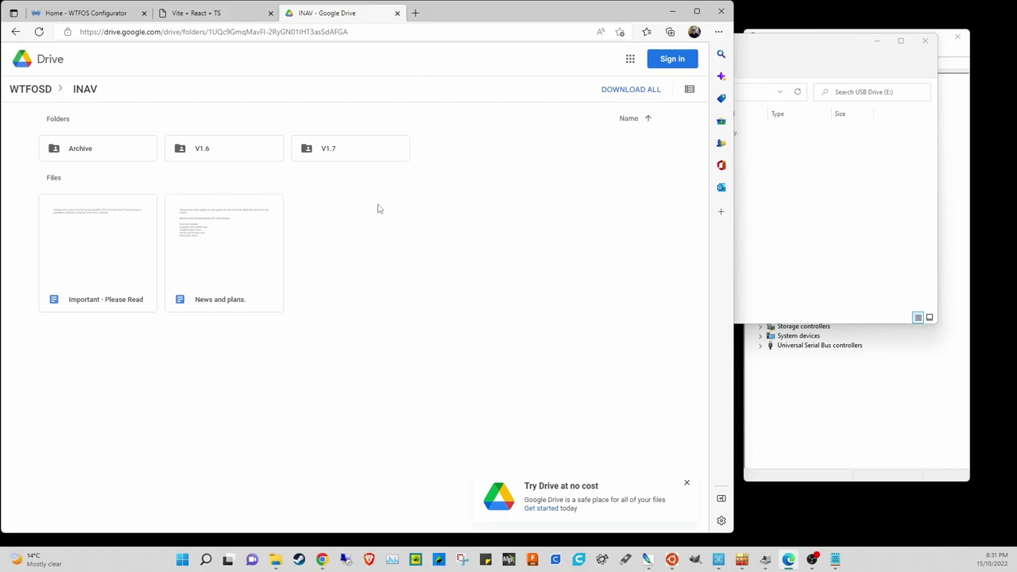
left_click(308, 151)
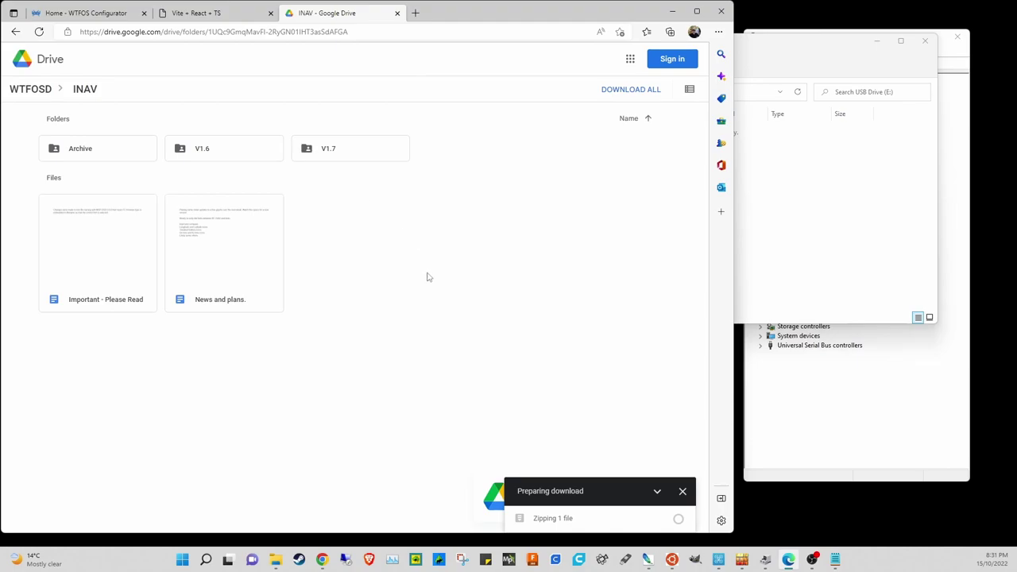
left_click(321, 154)
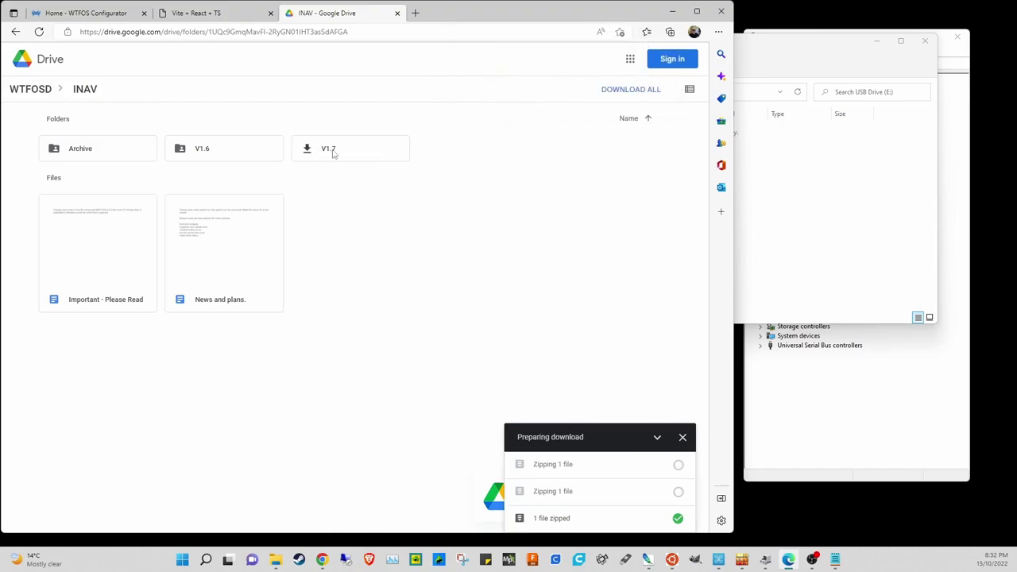
left_click(307, 155)
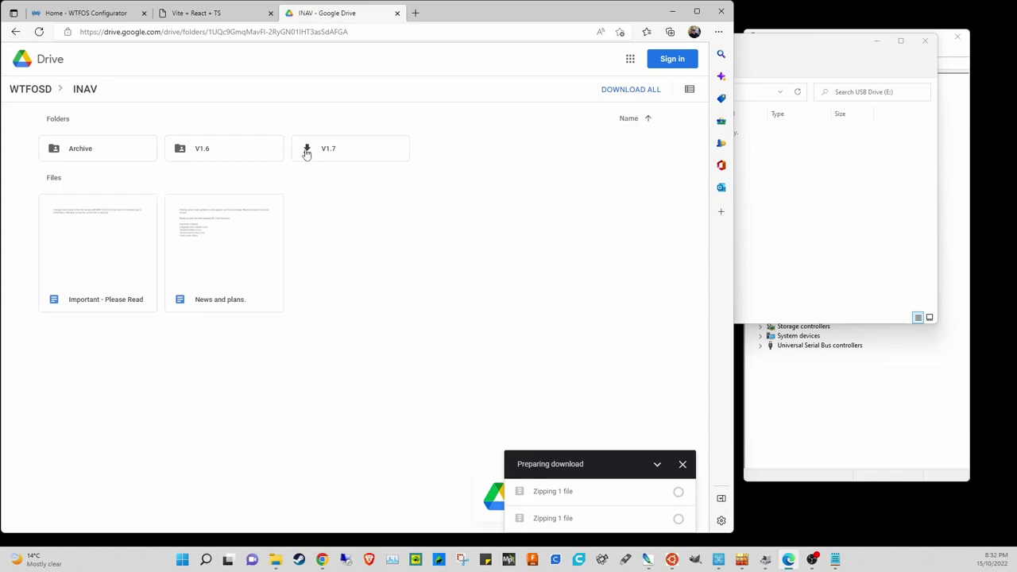
left_click(309, 151)
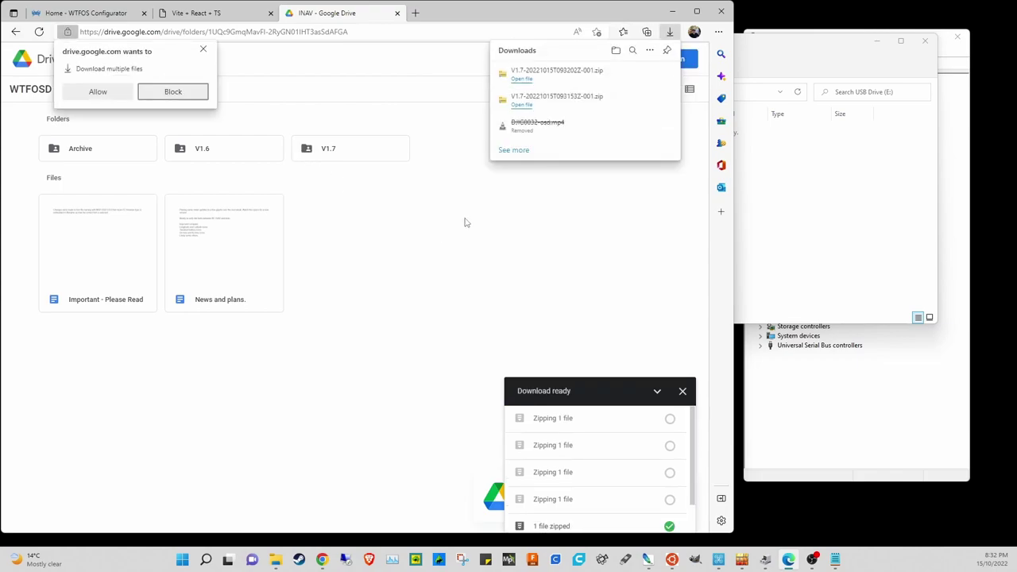
- Block the multiple-downloads request and cancel a duplicate V1.7 zip download
left_click(204, 50)
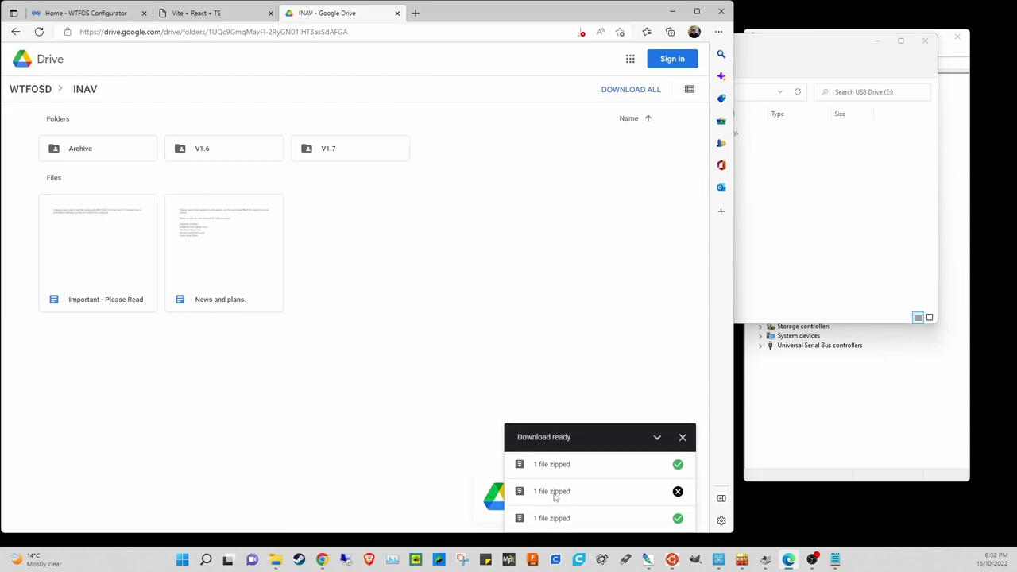
left_click(613, 100)
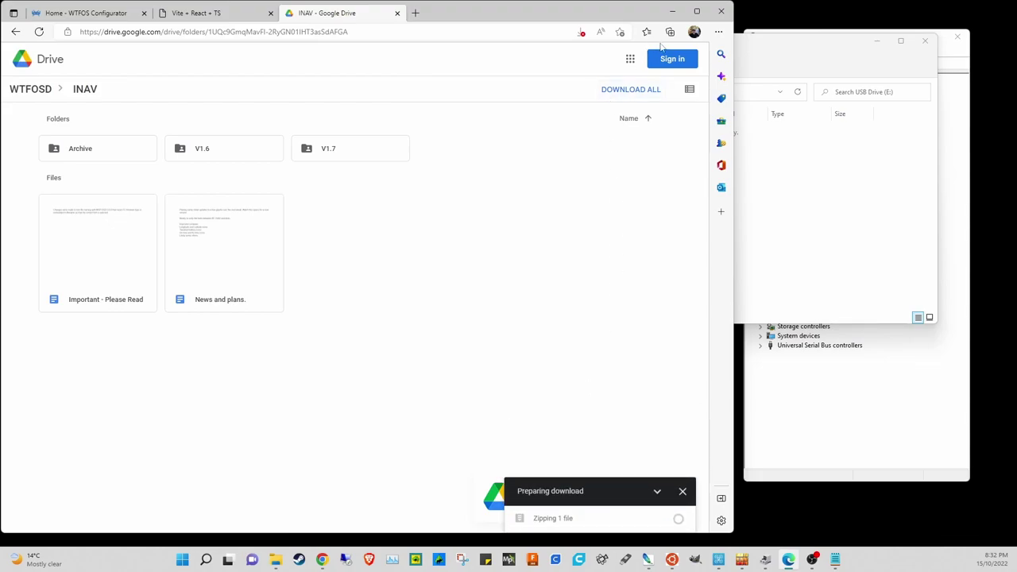
left_click(719, 32)
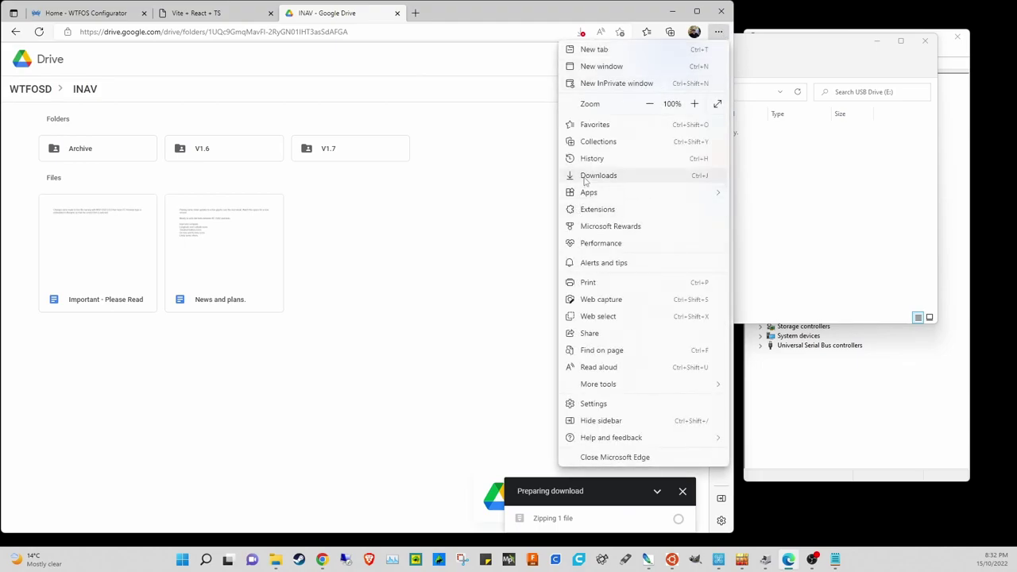
left_click(280, 424)
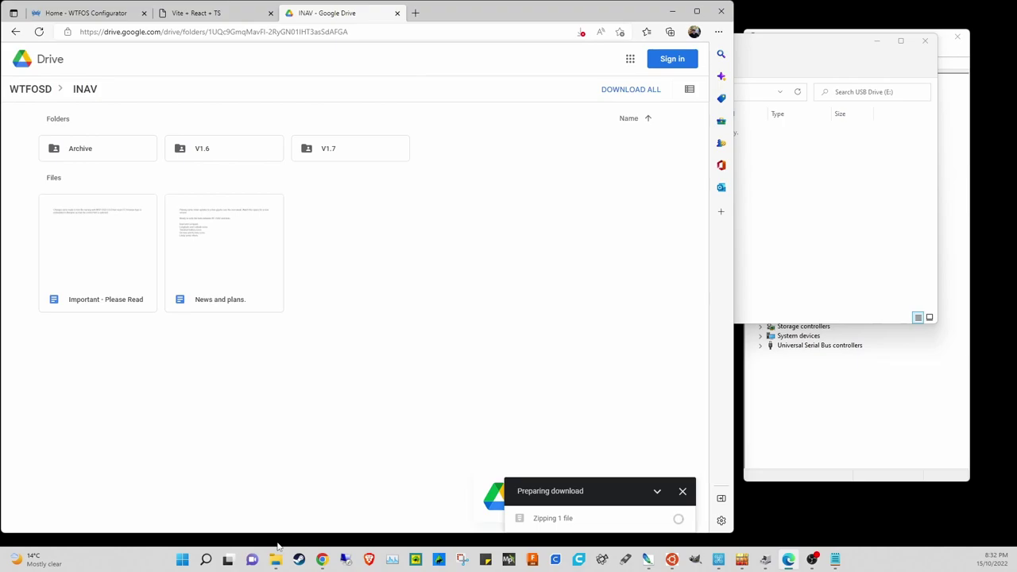
- Open V1.7-20221015T093202Z-001.zip from Edge's Downloads list
mouse_move(274, 562)
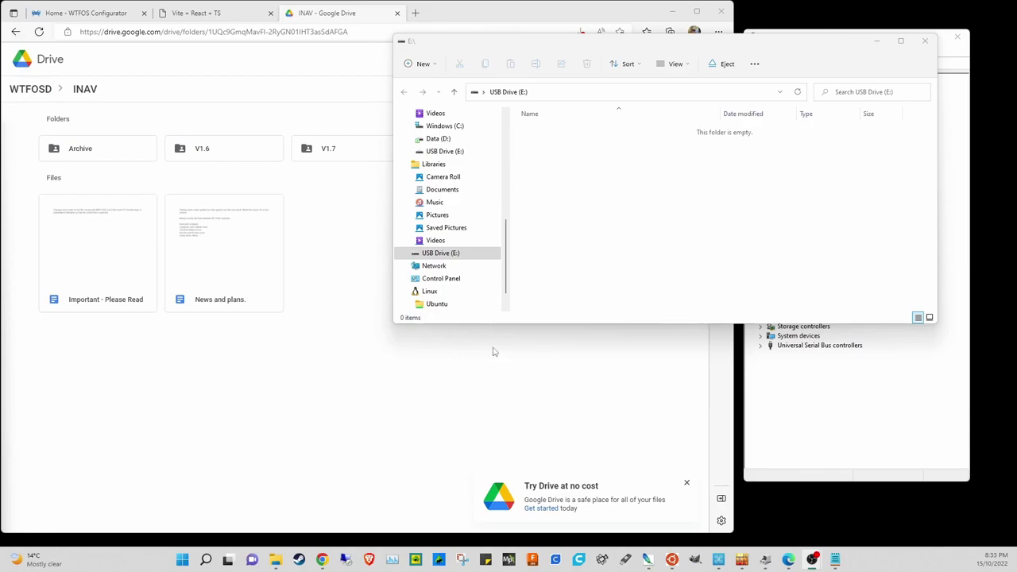
left_click(400, 357)
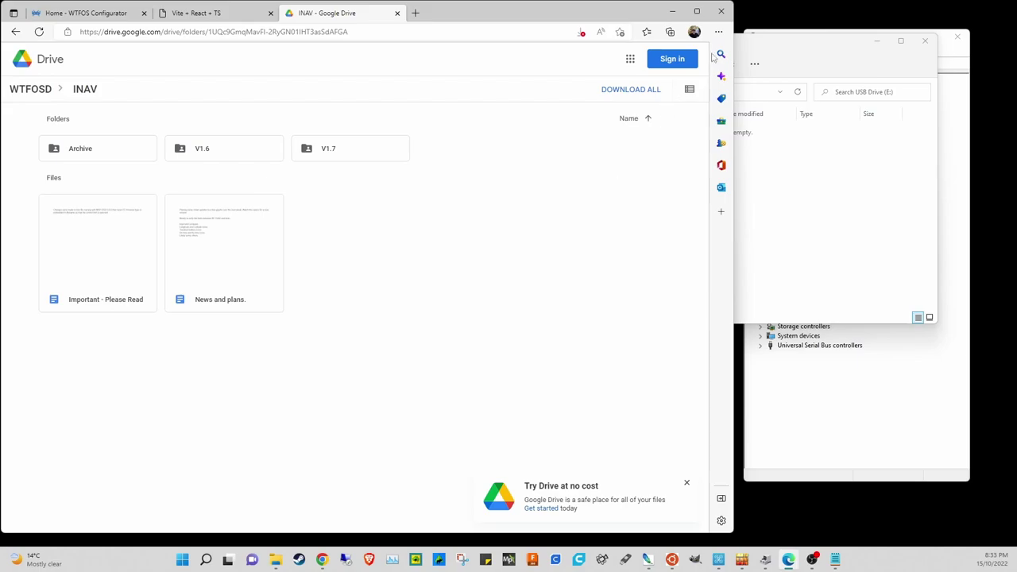
left_click(719, 32)
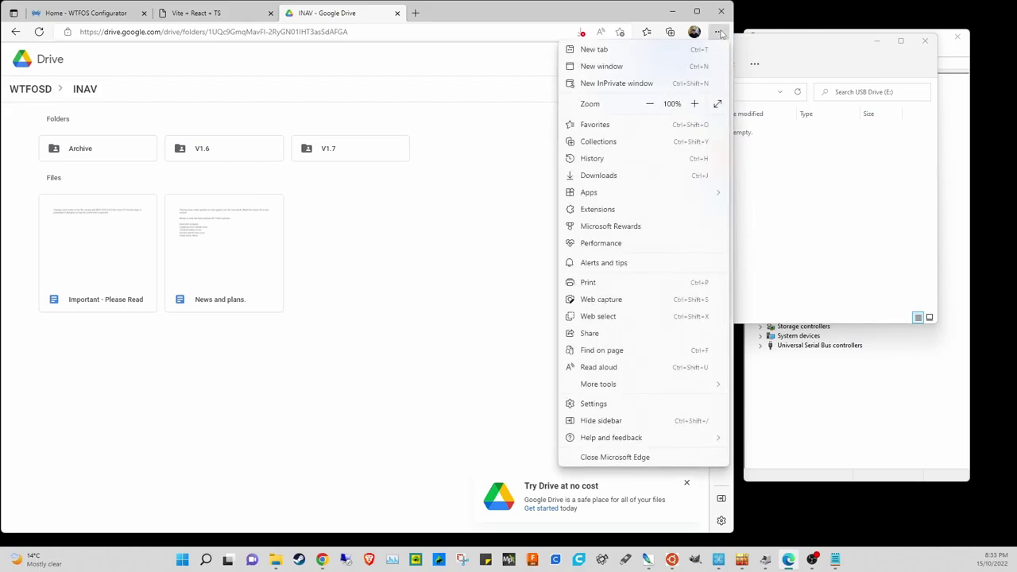
left_click(599, 176)
left_click(523, 80)
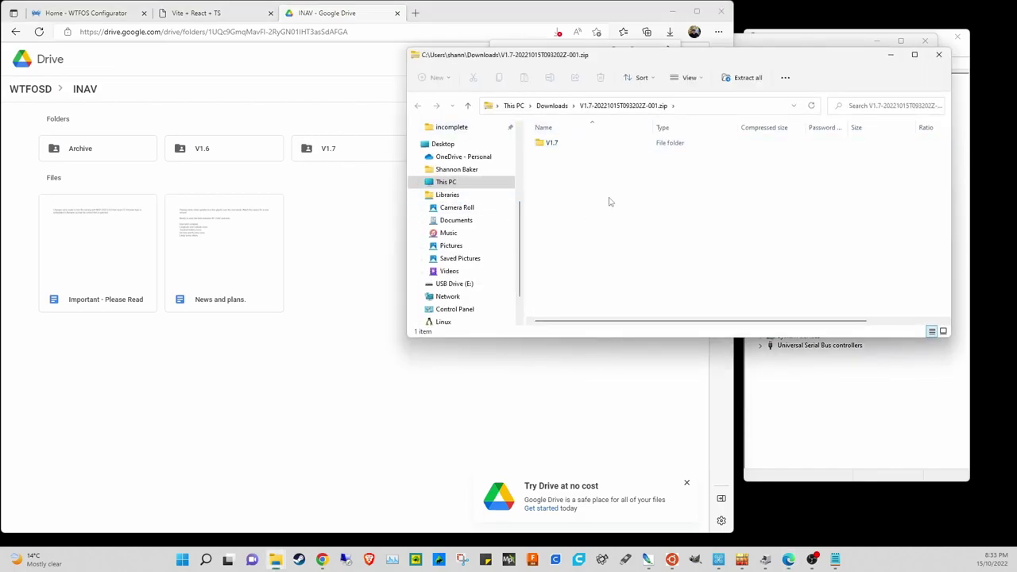
- Open V1.7 and SNEAKY_FPV_iNav_WTFOSD_v1.7.zip, then select the four font_inav BIN files
double_click(548, 143)
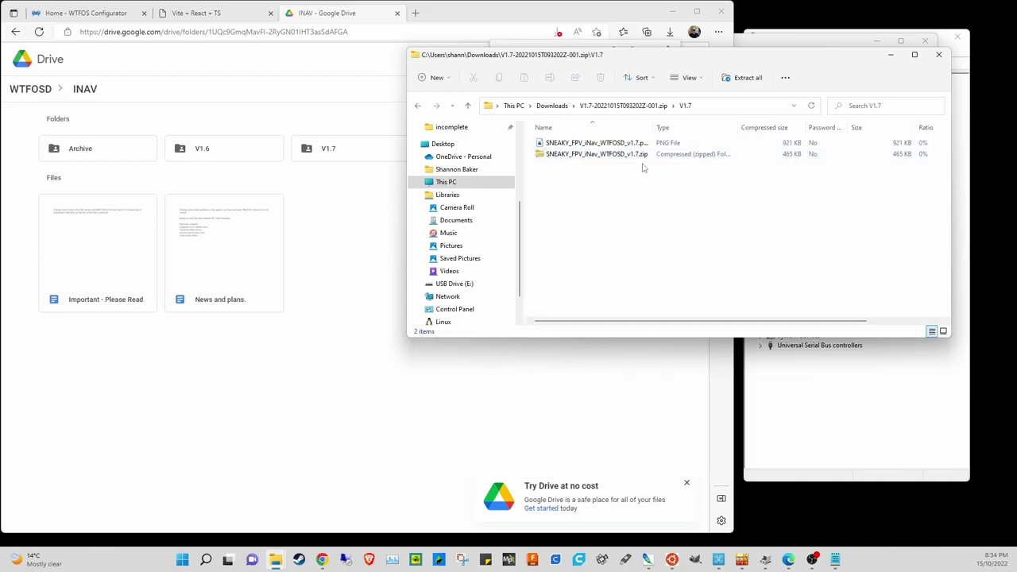
double_click(566, 154)
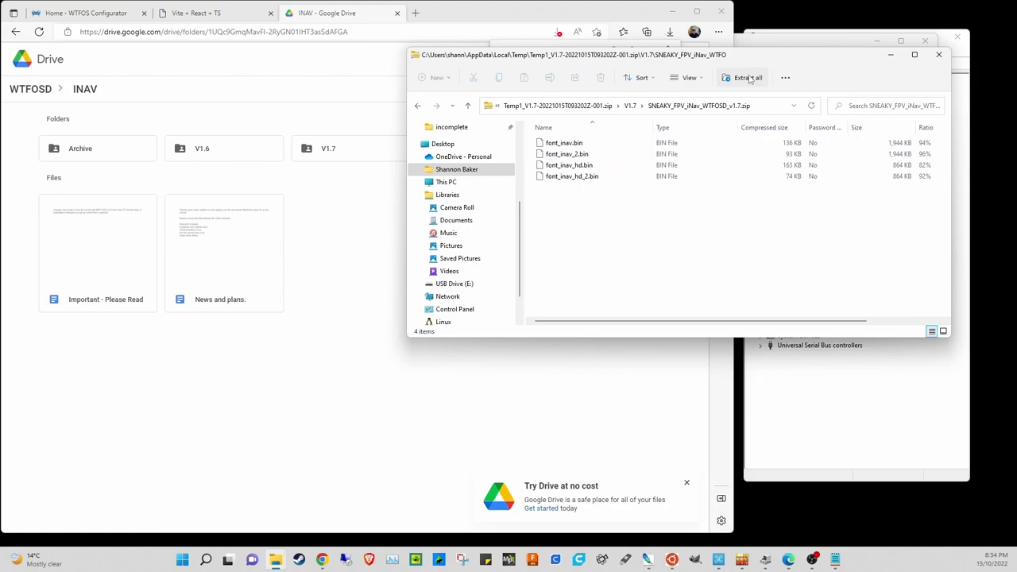
left_click_drag(592, 205, 558, 143)
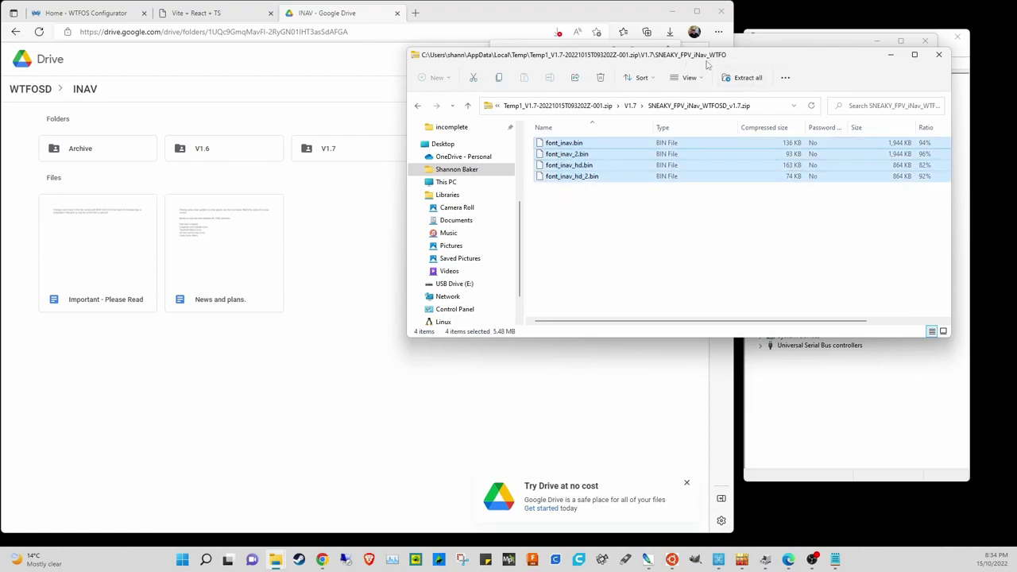
- Drag the four selected font files into the USB Drive (E:) window
left_click_drag(763, 55, 477, 65)
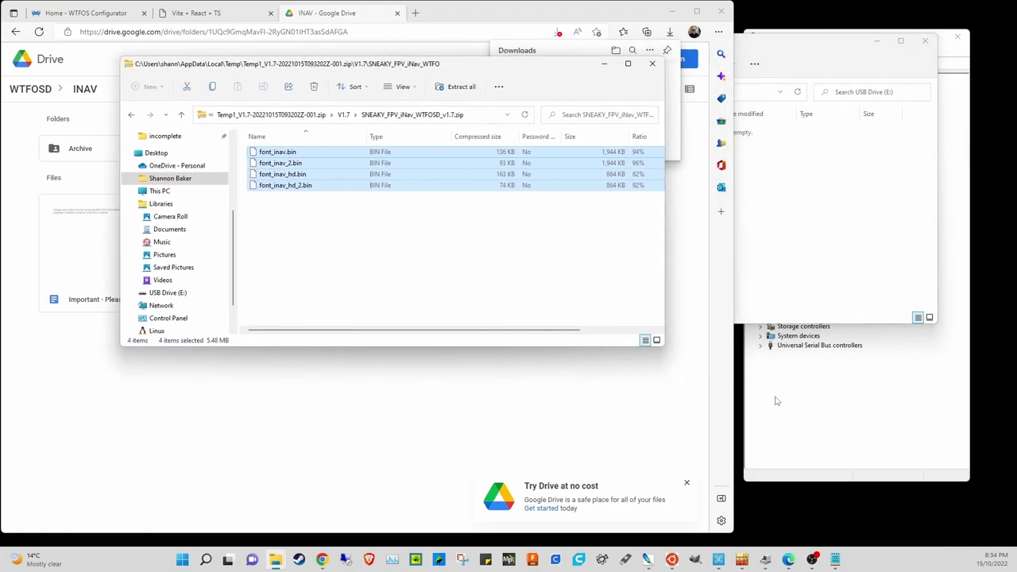
left_click(772, 43)
left_click_drag(282, 163, 636, 211)
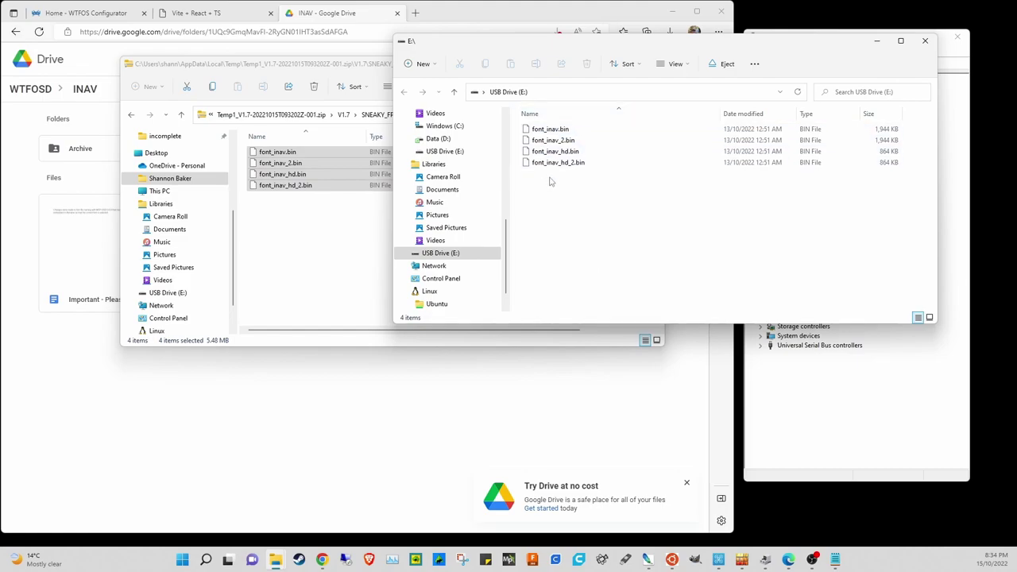
left_click_drag(557, 151, 312, 233)
left_click(313, 233)
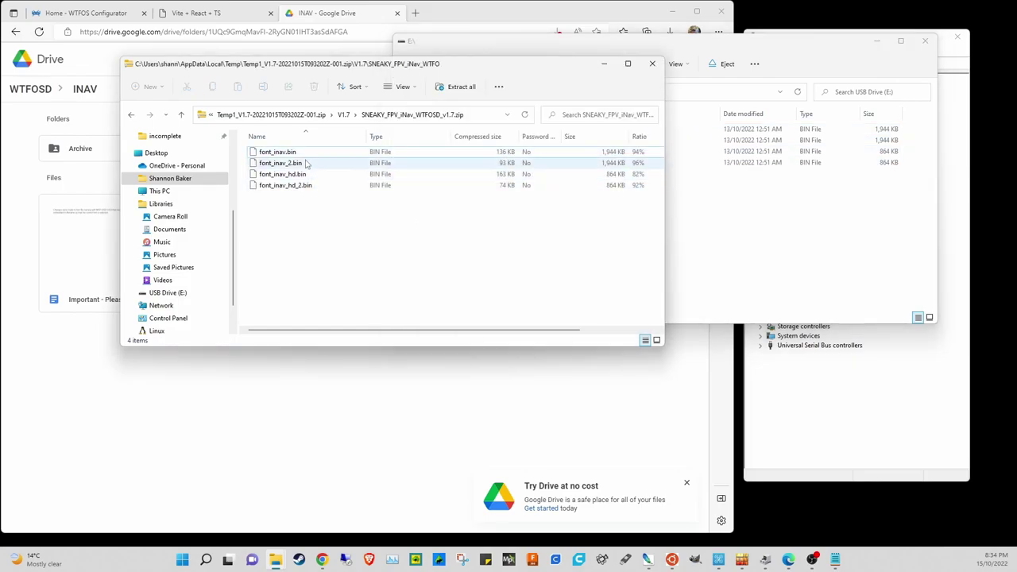
- Bring the USB Drive (E:) window with its four INAV font files in front of the zip window
left_click(727, 246)
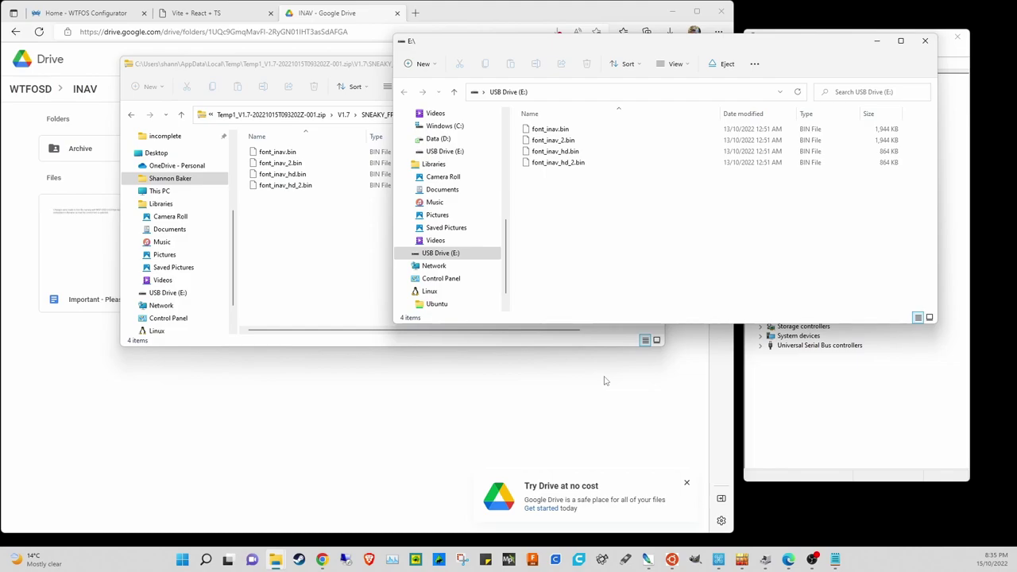
- Connect INAV Configurator to the flight controller and review its Calibration and Mixer pages
left_click(713, 562)
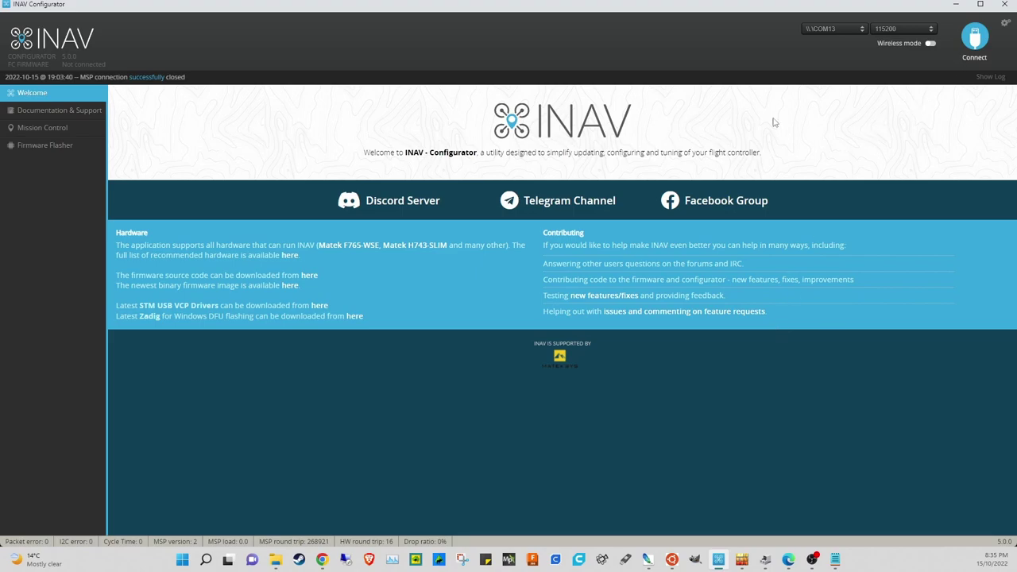
left_click(976, 37)
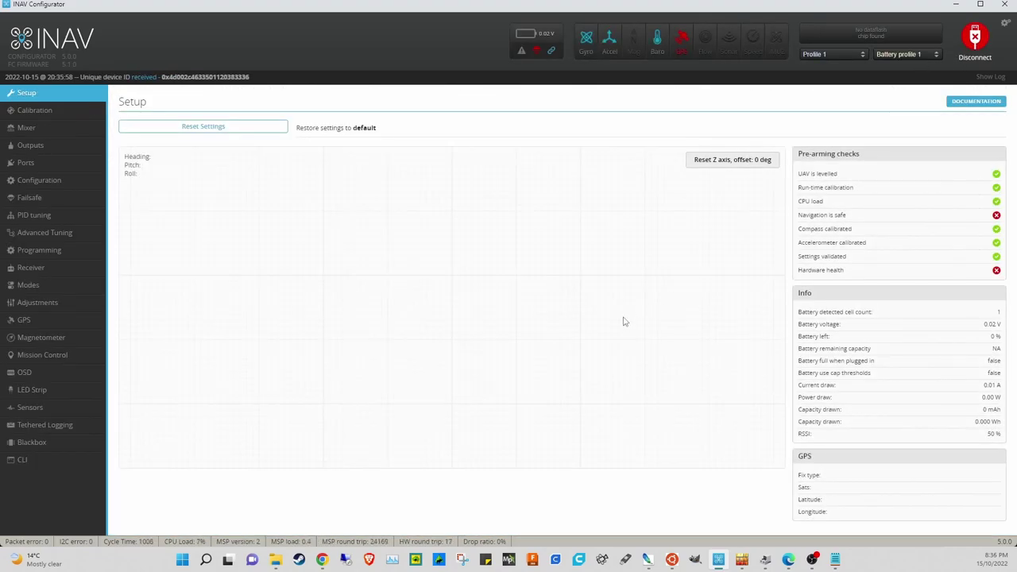
left_click(38, 113)
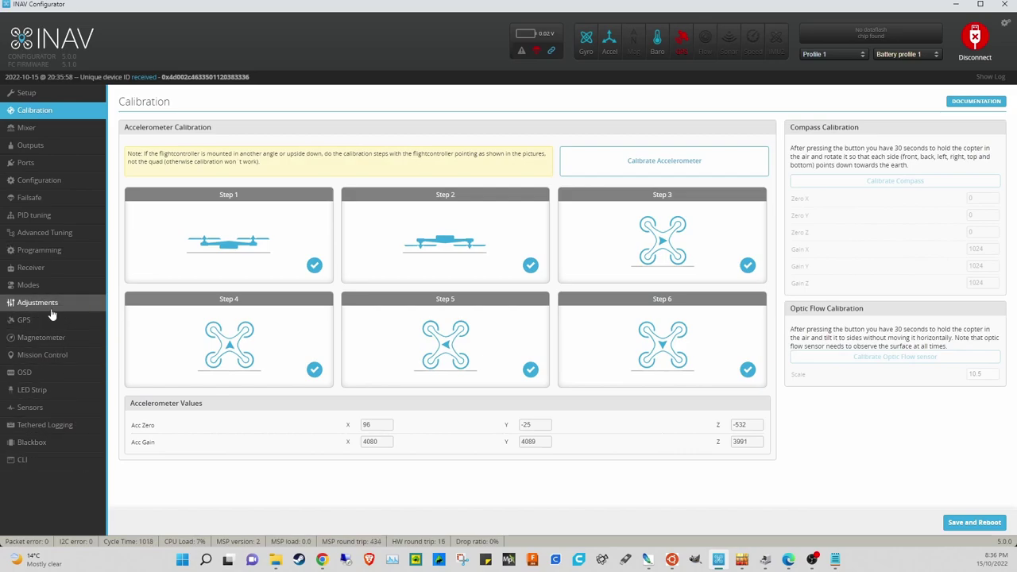
left_click(32, 131)
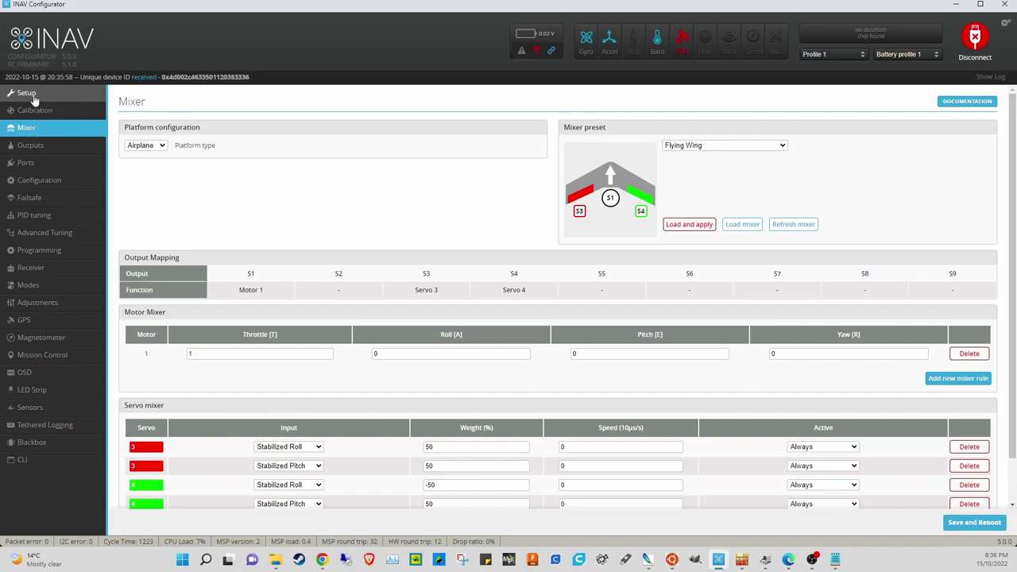
- Expand the connection log, then disconnect back to the Welcome page
left_click(991, 77)
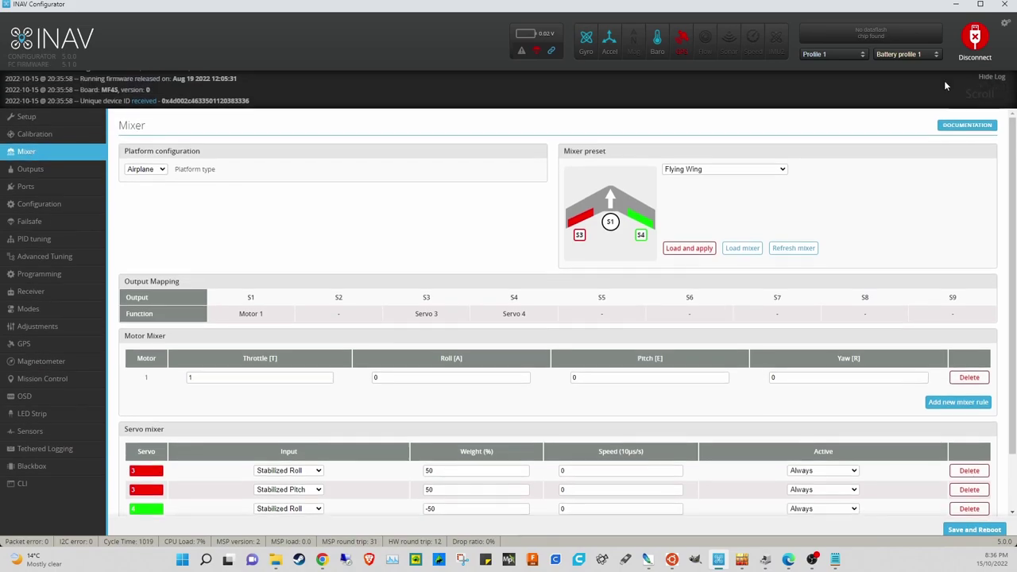
scroll(243, 99, "up", 3)
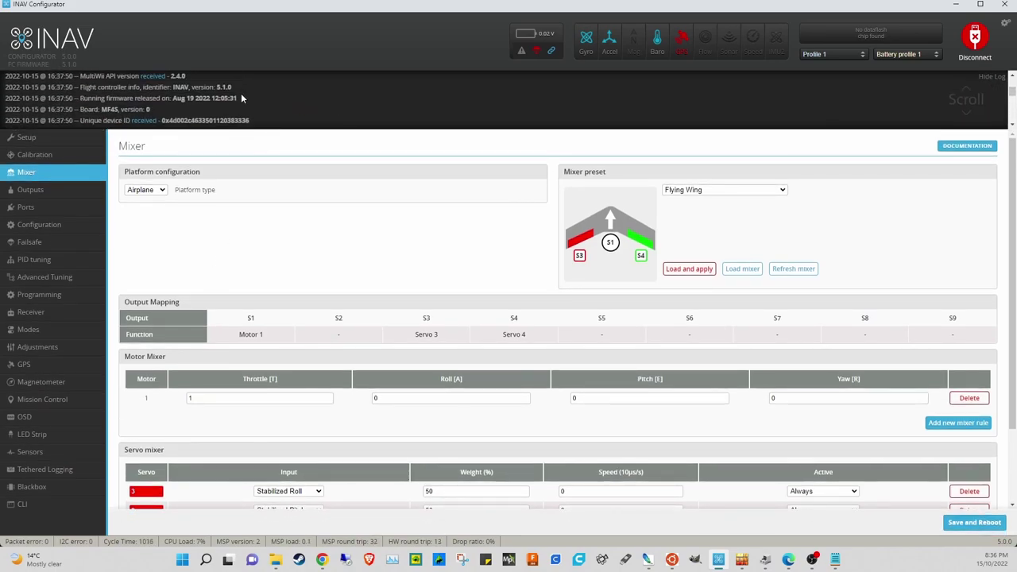
scroll(243, 99, "up", 3)
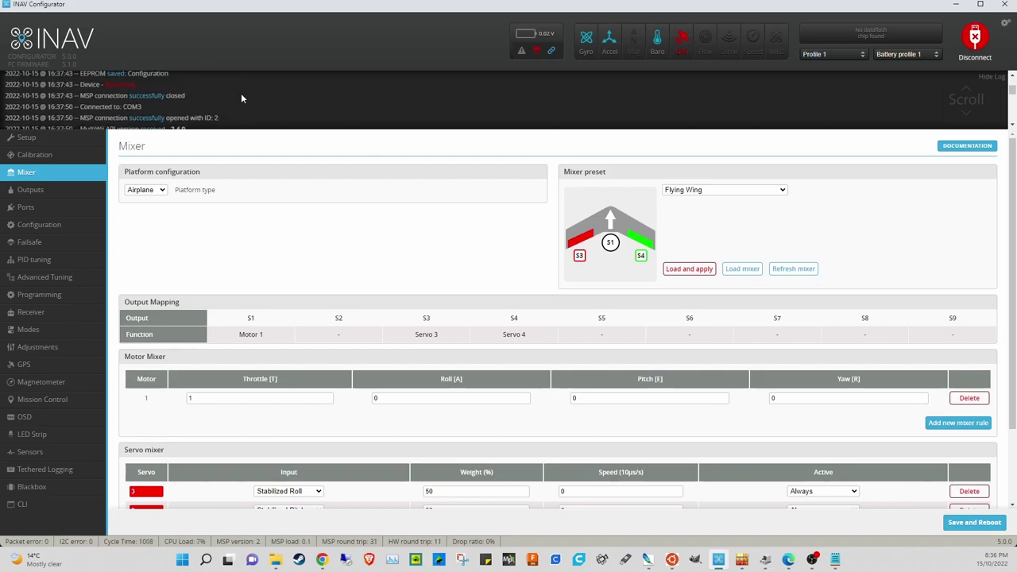
left_click(984, 47)
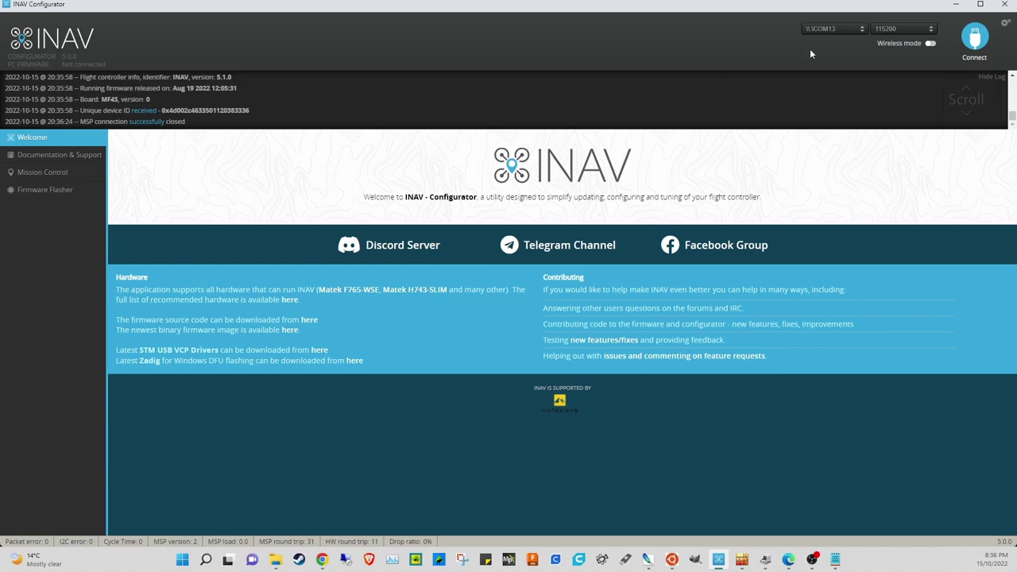
- Reconnect and highlight firmware version 5.1.0 and board name MF4S in the log
left_click(974, 37)
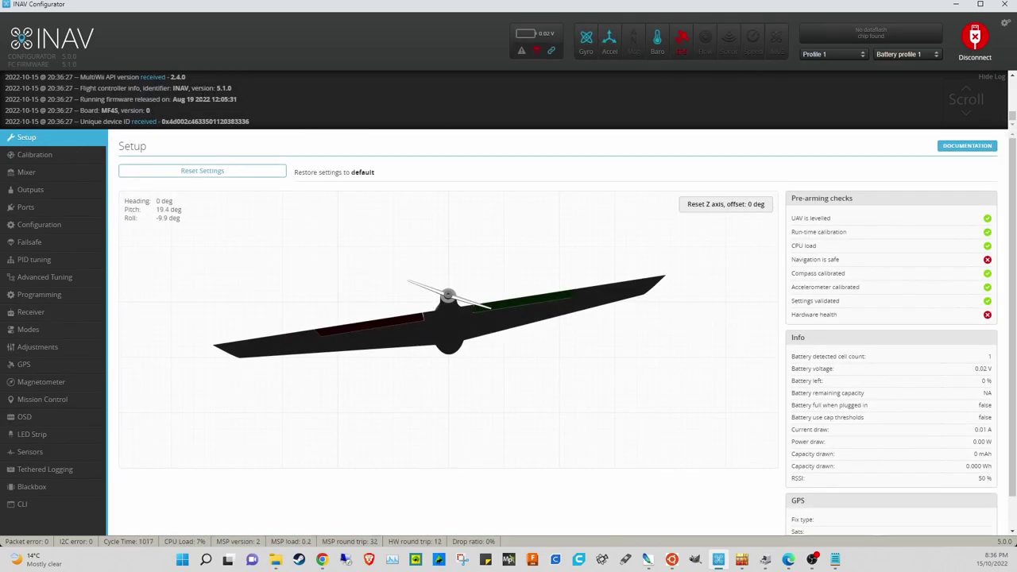
left_click_drag(233, 88, 217, 89)
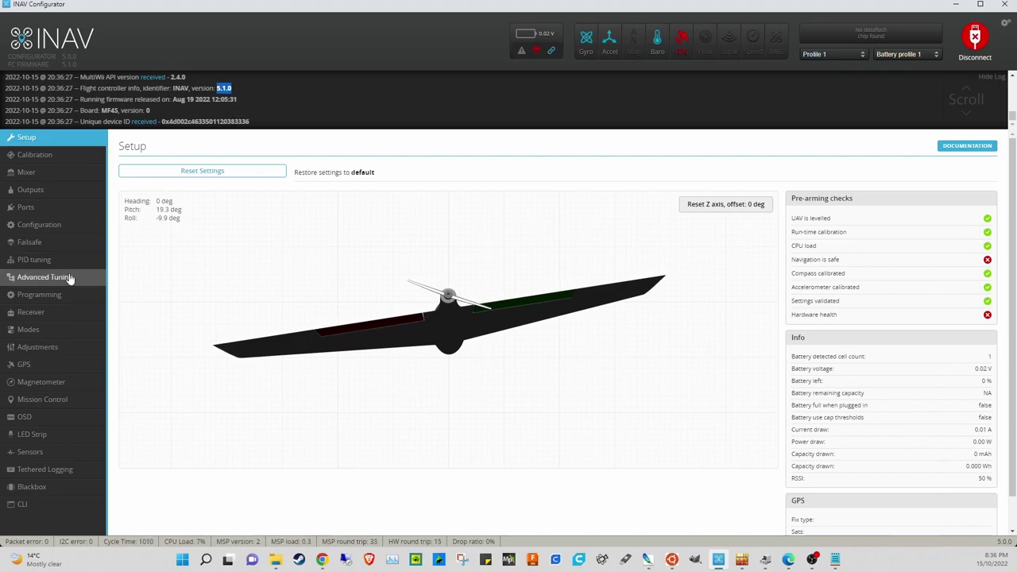
double_click(109, 111)
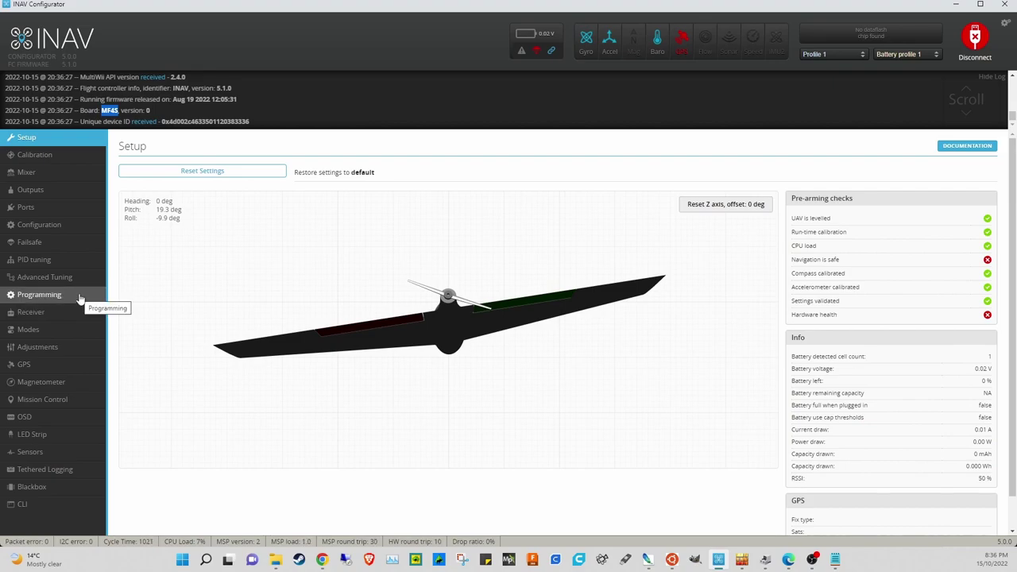
- Browse the Ports, OSD, Outputs and Mixer pages, ending on Ports with UART5 on DJI FPV VTX
left_click(30, 209)
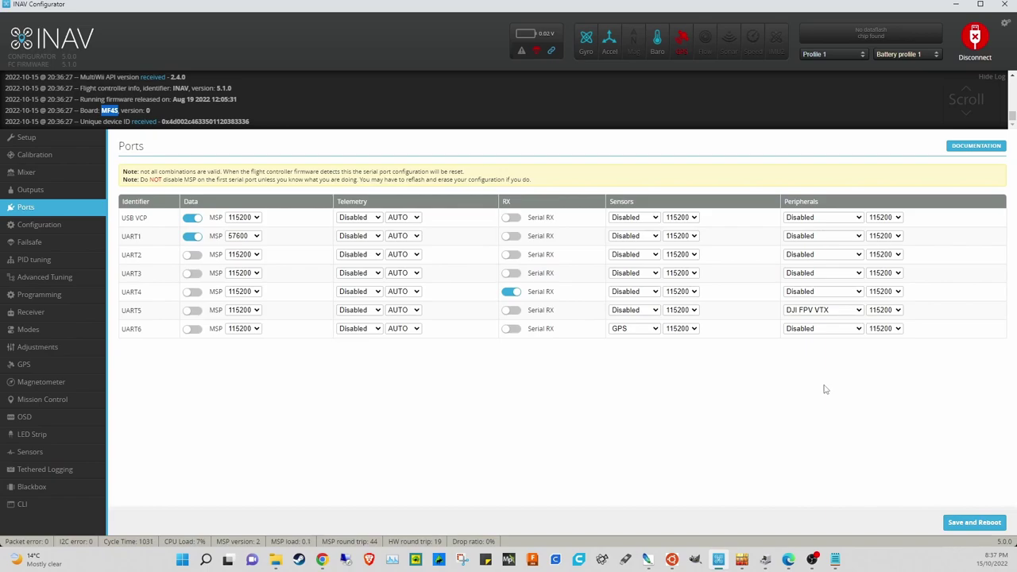
left_click(38, 419)
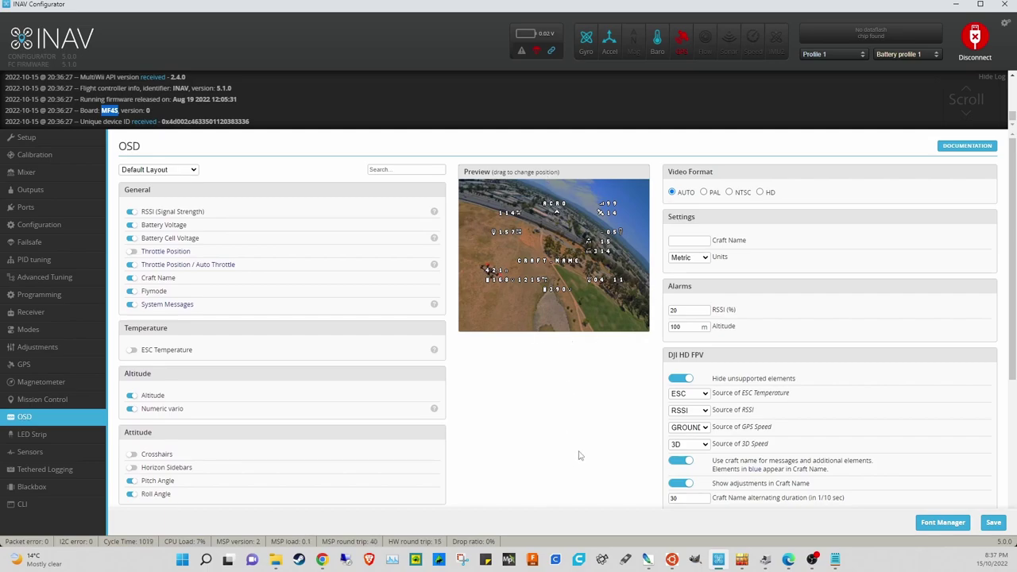
left_click(27, 192)
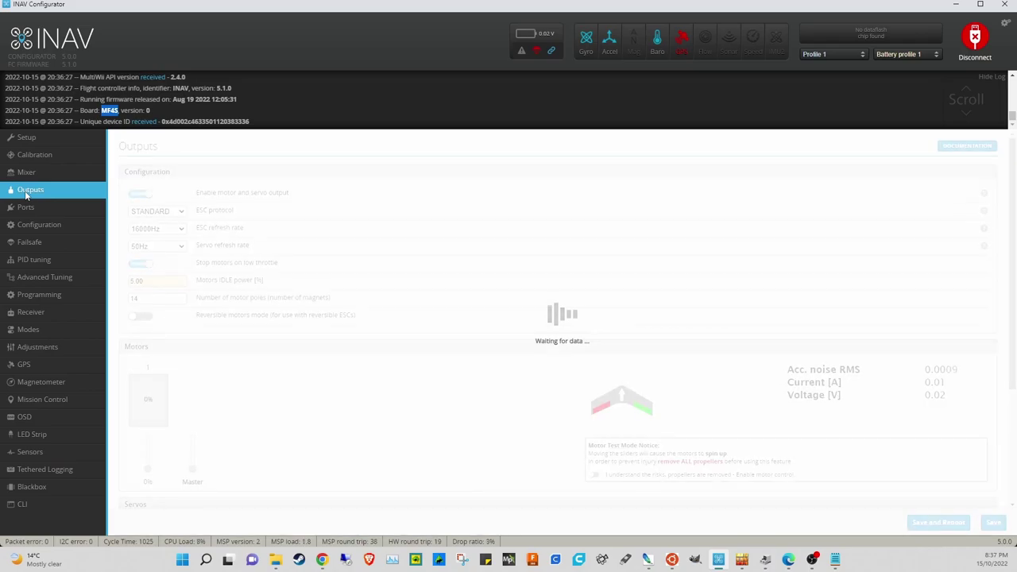
left_click(26, 173)
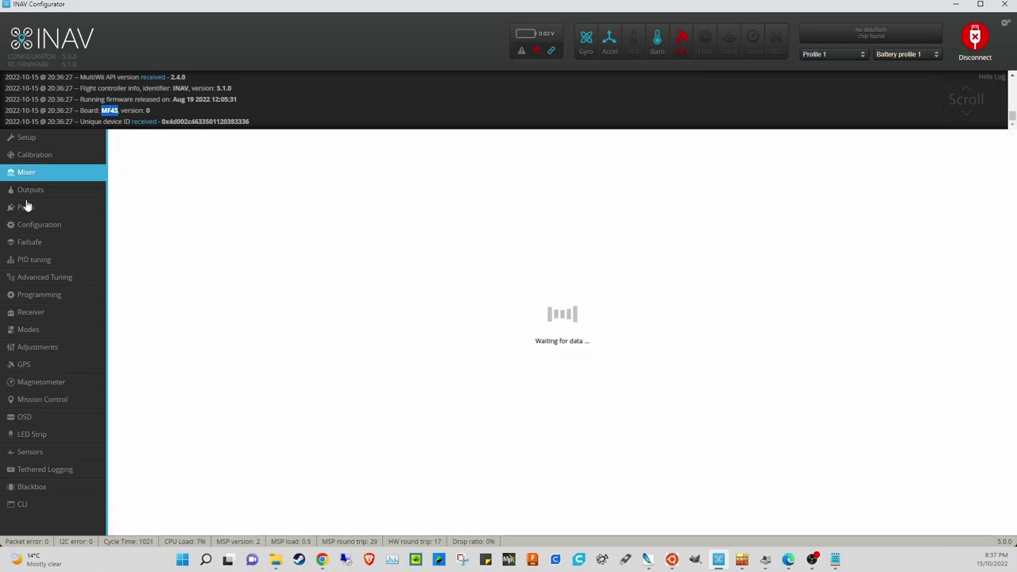
left_click(26, 209)
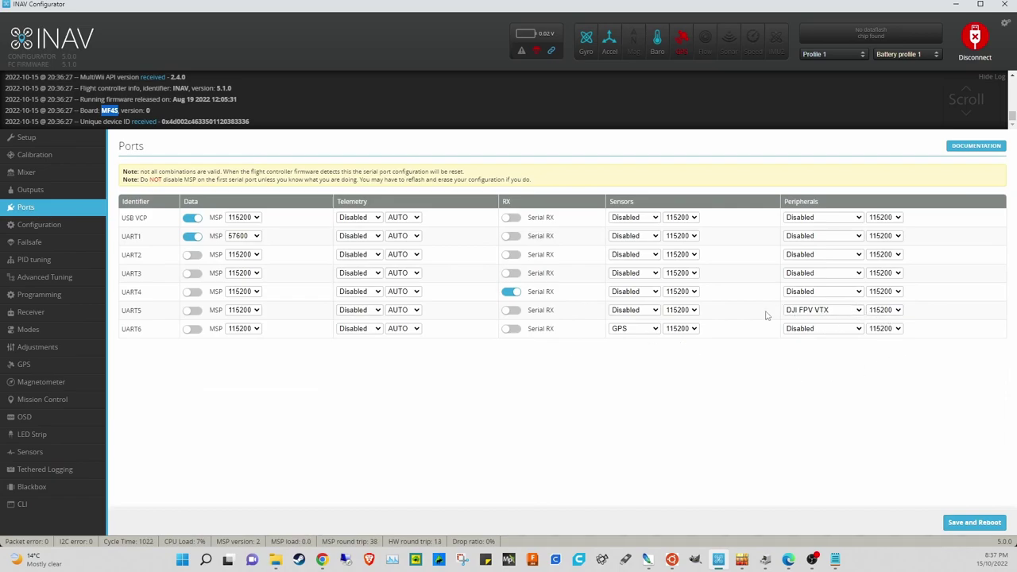
- Set UART5's peripheral to HDZero VTX at 115200, then save and reboot the flight controller
left_click(862, 313)
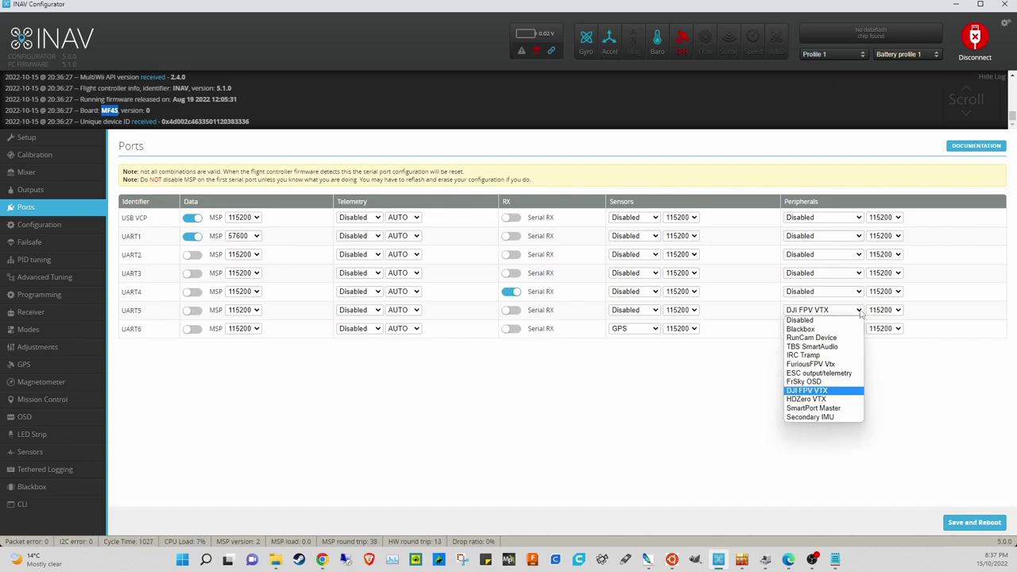
left_click(829, 401)
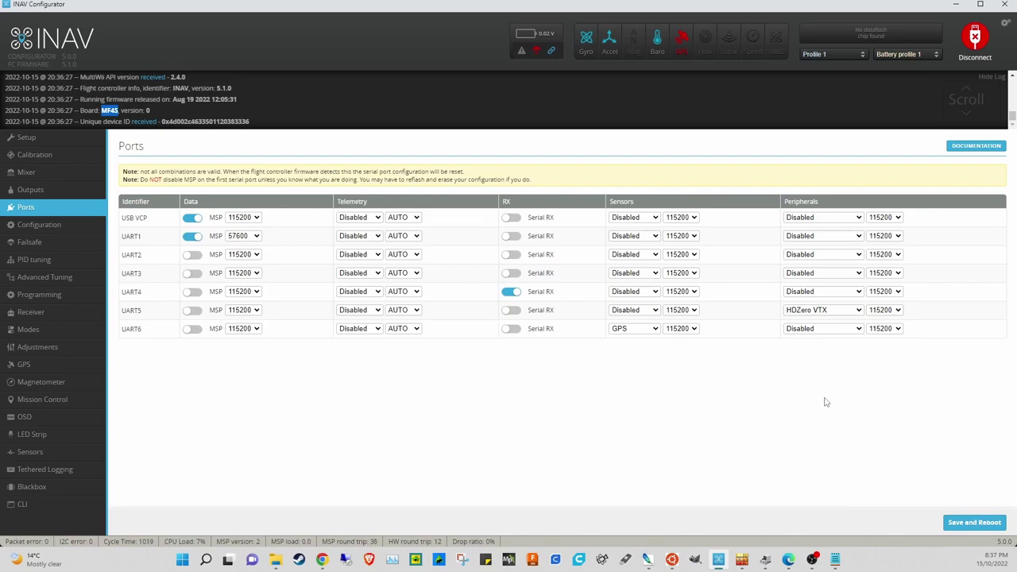
left_click(860, 313)
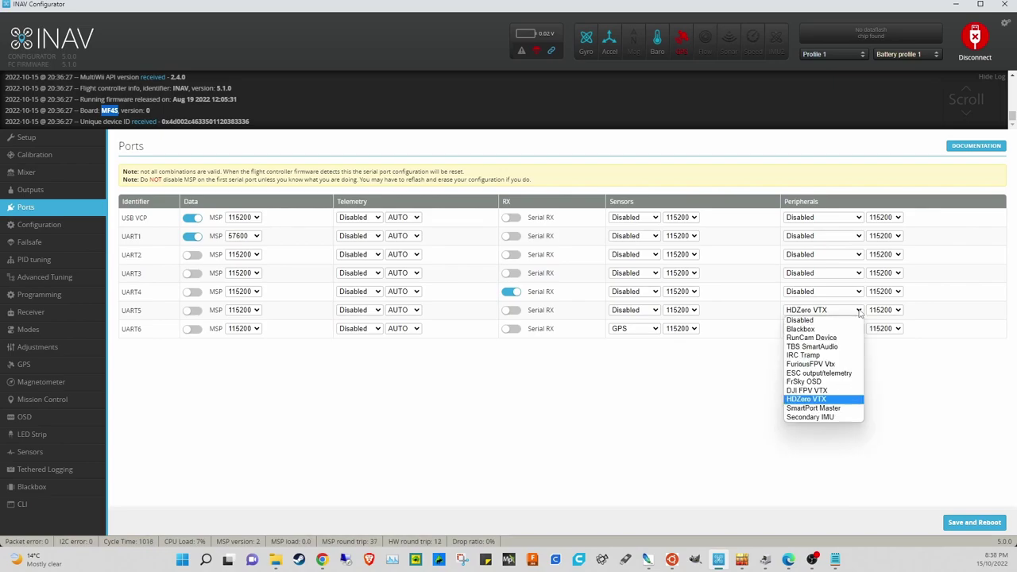
left_click(846, 401)
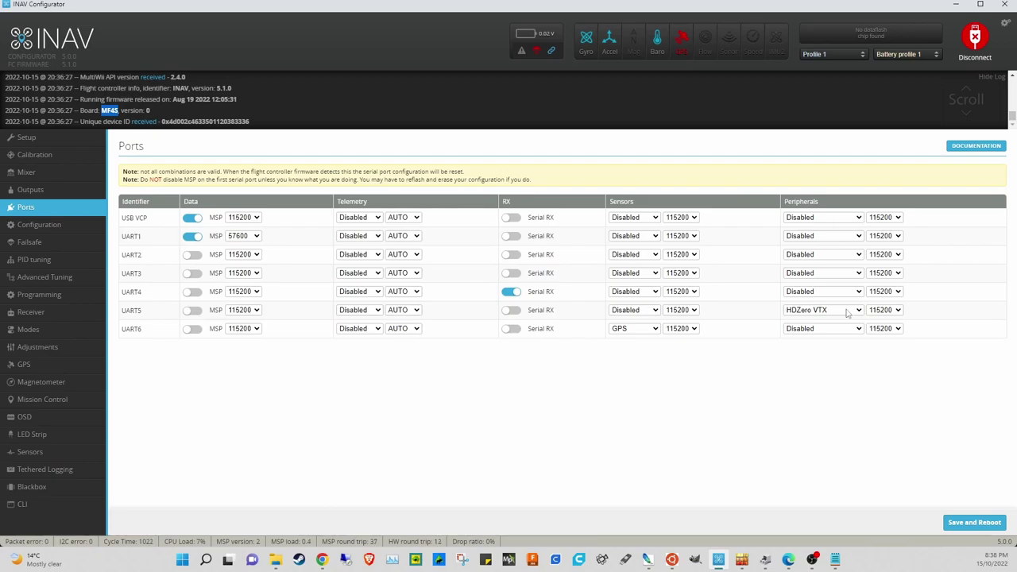
left_click(968, 524)
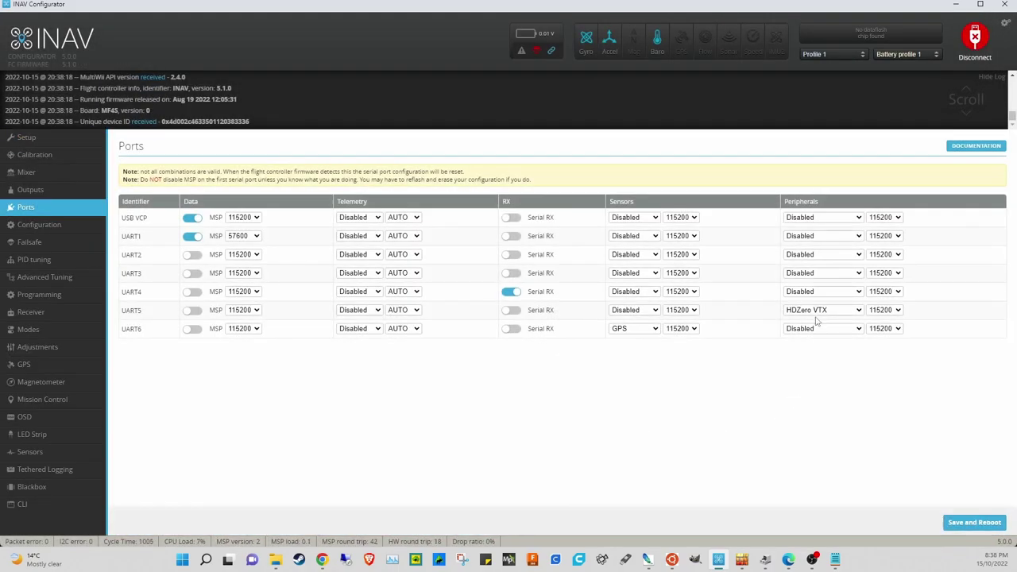
- On the OSD page, switch Video Format to HD for the wide preview layout
left_click(32, 420)
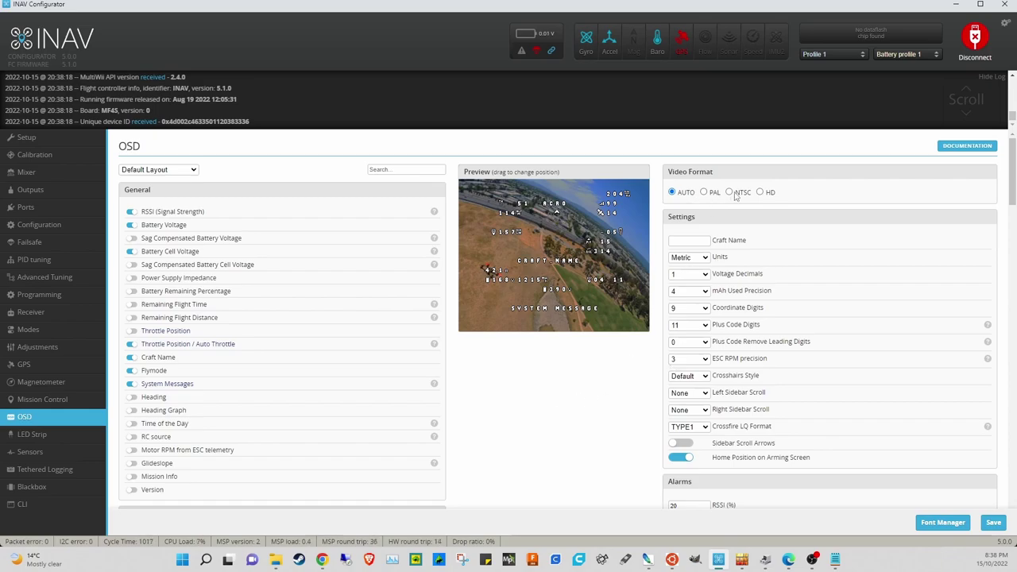
left_click(761, 193)
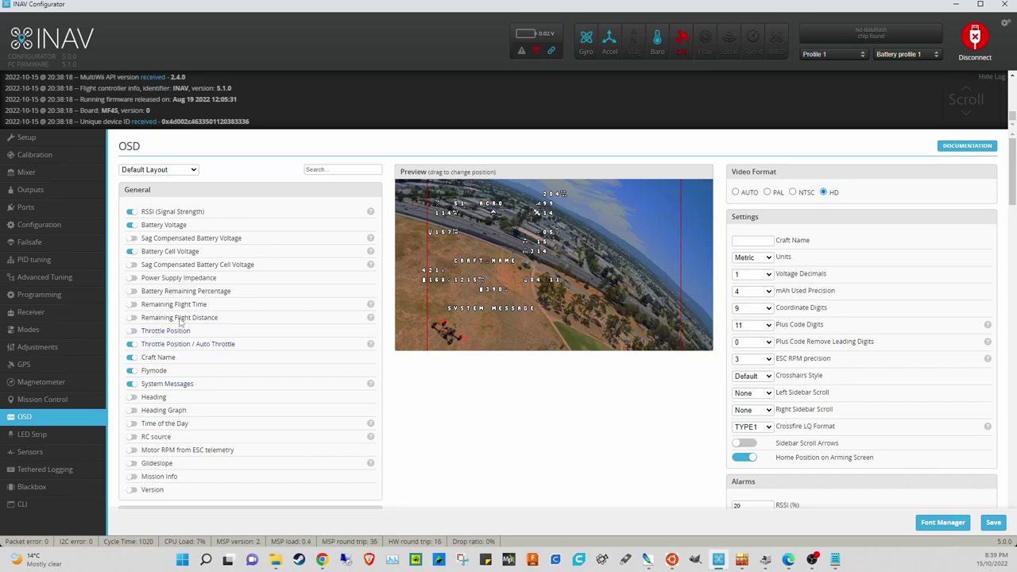
left_click(131, 344)
left_click(131, 357)
left_click(132, 370)
left_click(131, 383)
left_click(131, 225)
left_click(131, 212)
left_click(131, 251)
scroll(175, 302, "down", 10)
scroll(151, 334, "up", 3)
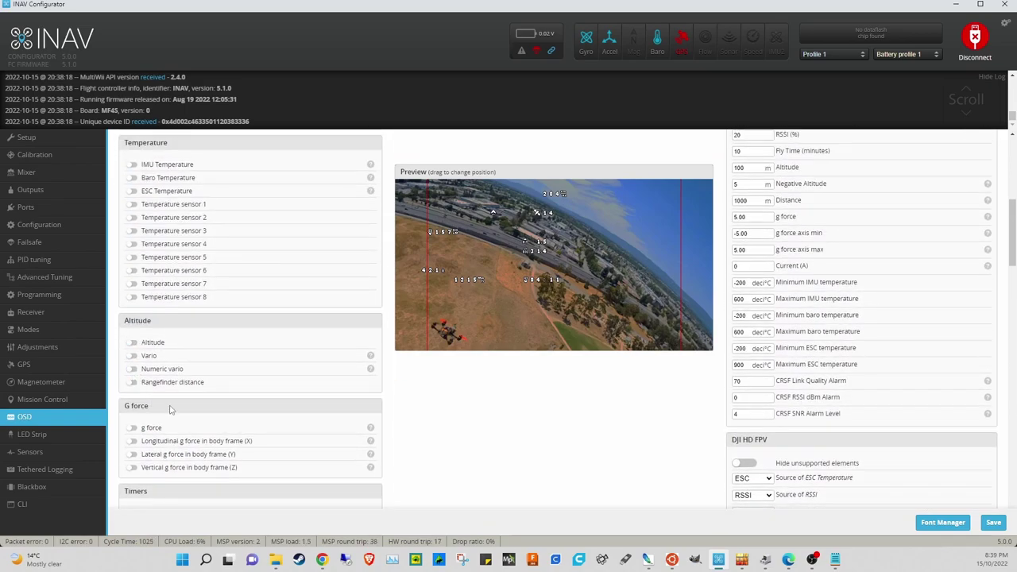
scroll(169, 409, "down", 3)
left_click(132, 248)
left_click(131, 360)
left_click(132, 373)
left_click(131, 419)
left_click(131, 432)
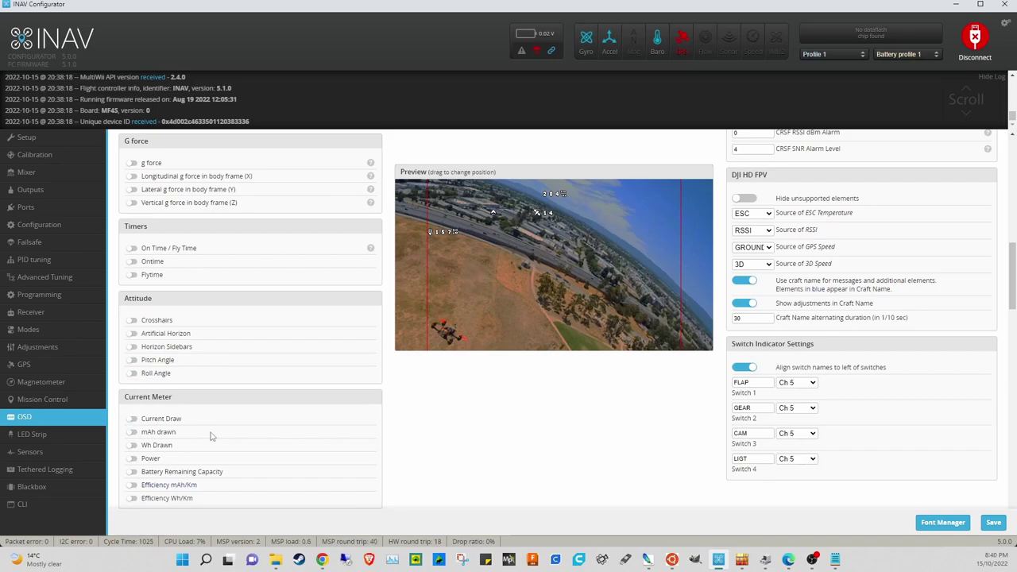
scroll(212, 437, "down", 10)
scroll(211, 436, "up", 5)
left_click(132, 404)
left_click(131, 364)
left_click(131, 311)
left_click(132, 271)
scroll(234, 366, "up", 10)
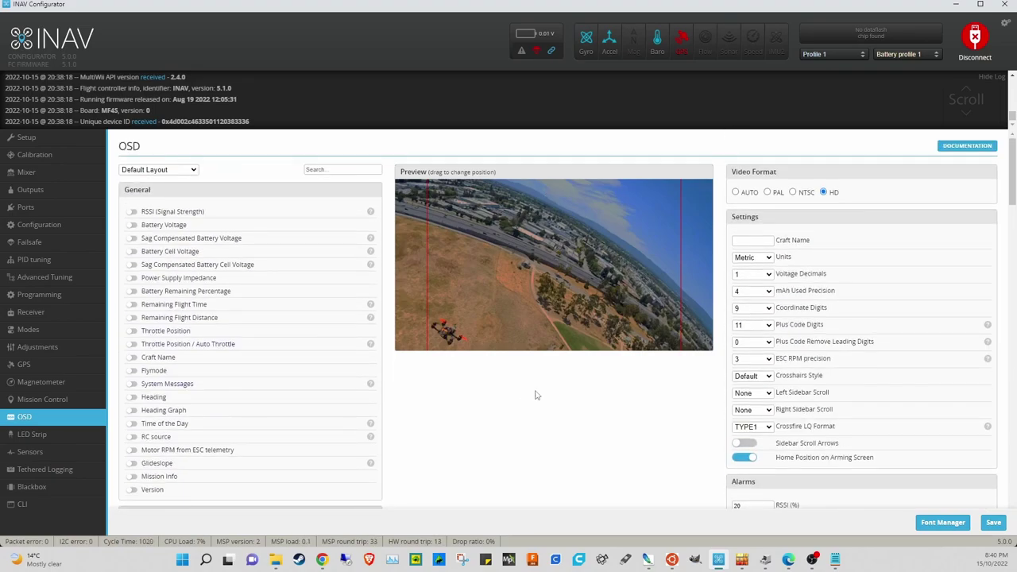
scroll(841, 355, "down", 5)
scroll(841, 356, "up", 5)
scroll(841, 355, "down", 10)
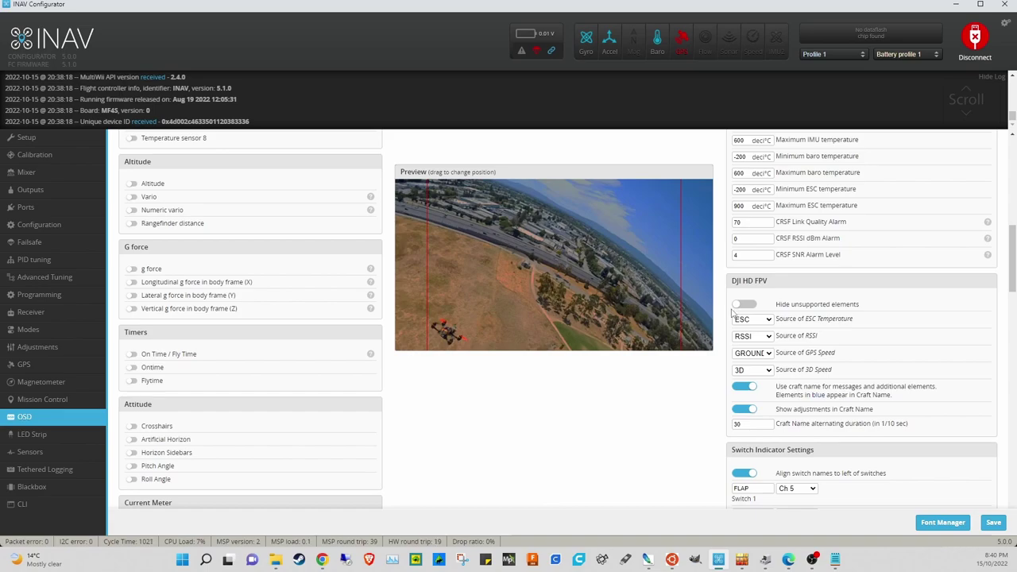
scroll(816, 366, "down", 2)
scroll(815, 366, "up", 4)
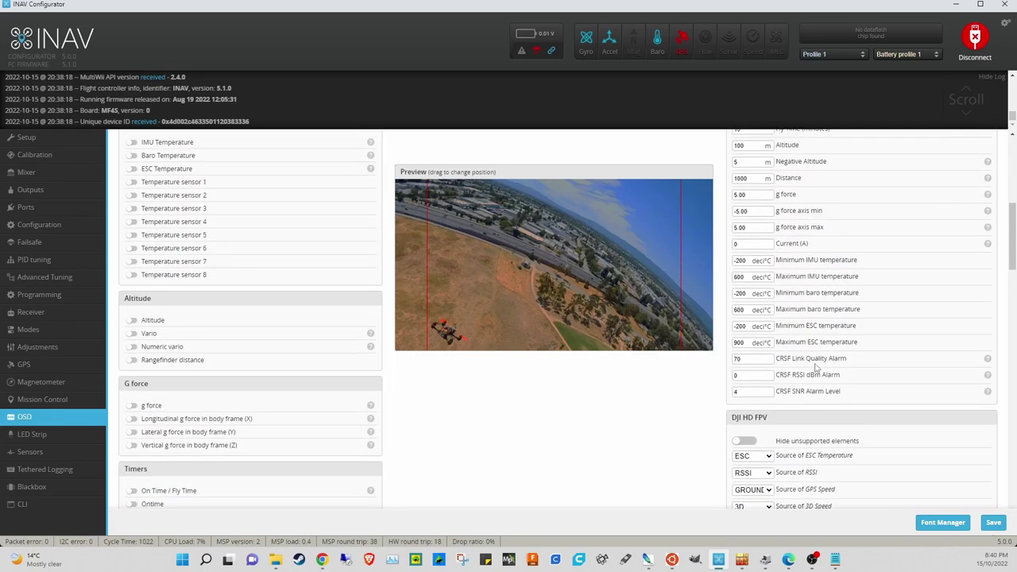
scroll(815, 367, "up", 8)
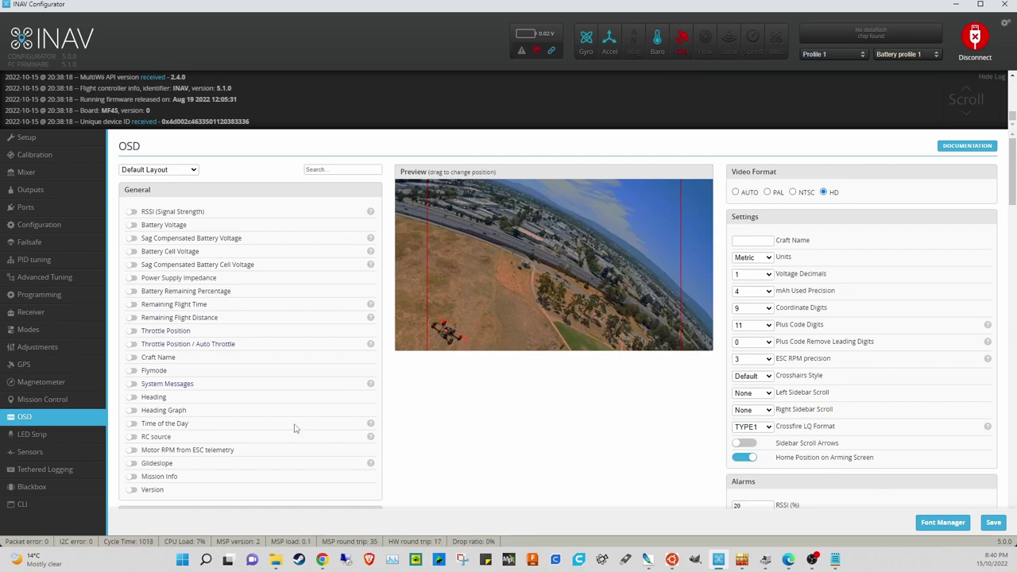
- Enable RSSI at the preview's top right and Altitude near the top
left_click(132, 213)
left_click_drag(544, 203, 642, 195)
scroll(188, 430, "down", 3)
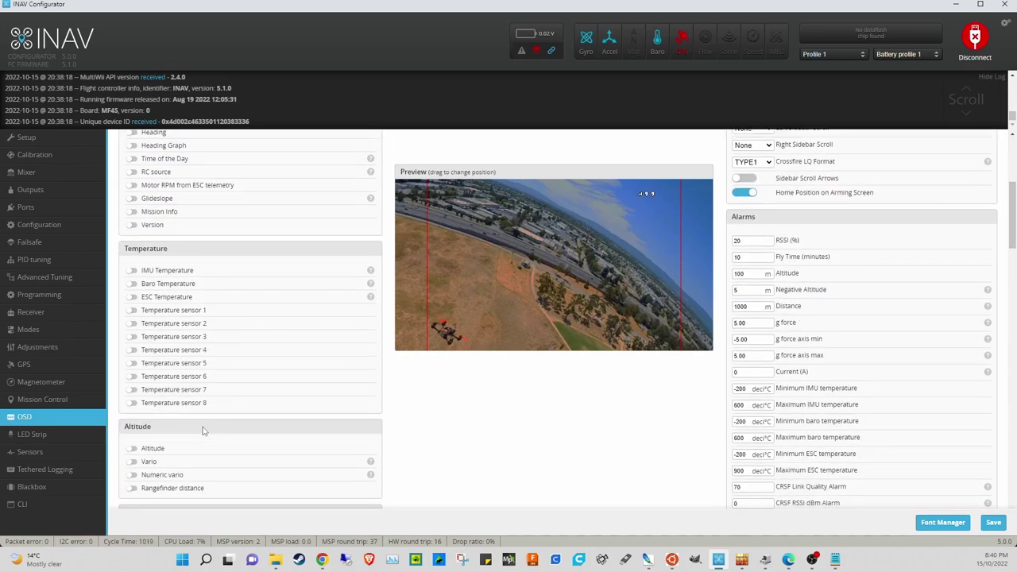
scroll(205, 431, "down", 2)
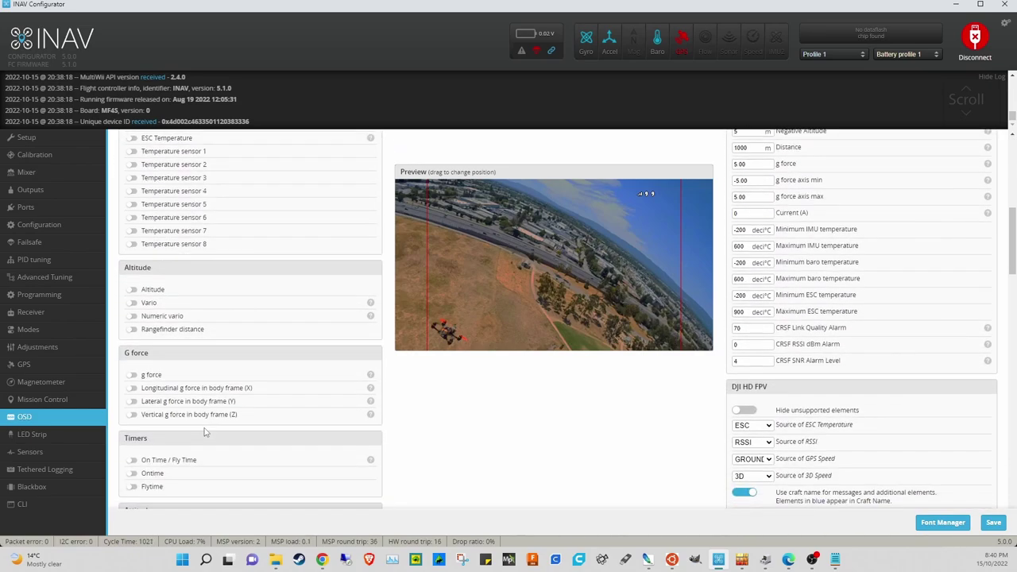
scroll(204, 432, "down", 2)
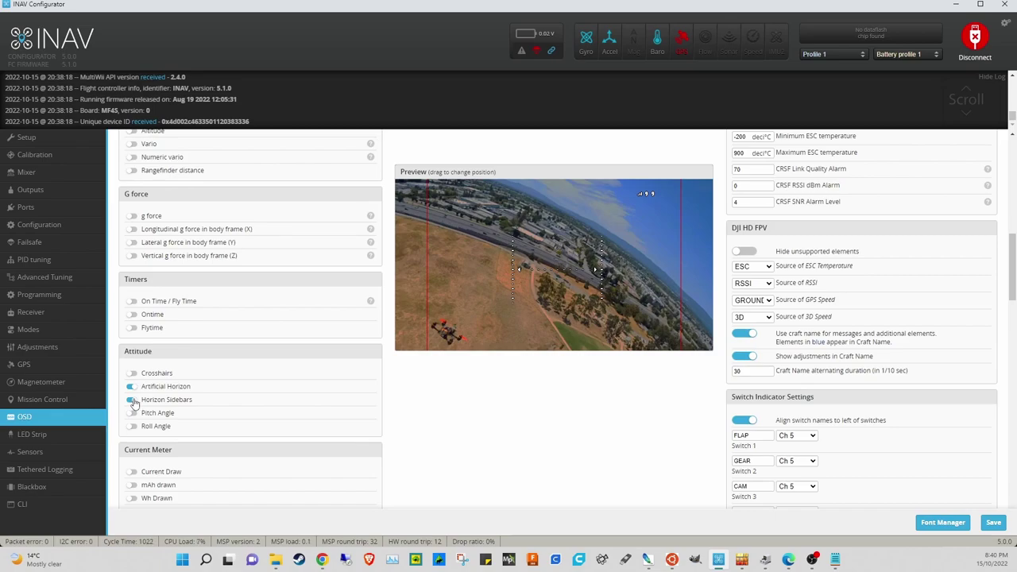
scroll(222, 428, "up", 3)
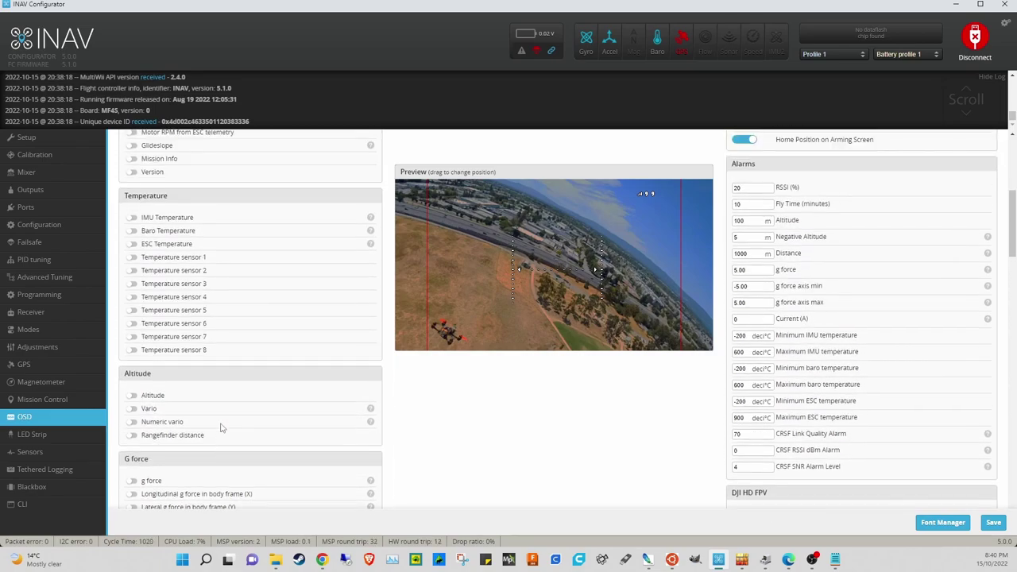
left_click(132, 396)
left_click_drag(445, 211, 486, 205)
- Enable the Ontime and Flytime timers and stack them at the preview's lower right
scroll(194, 419, "down", 2)
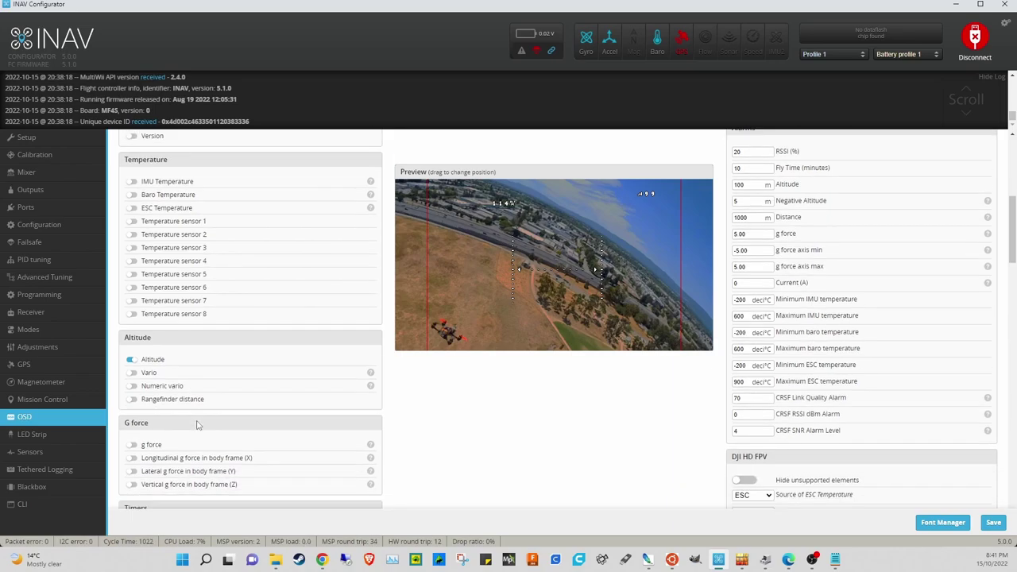
scroll(198, 425, "down", 2)
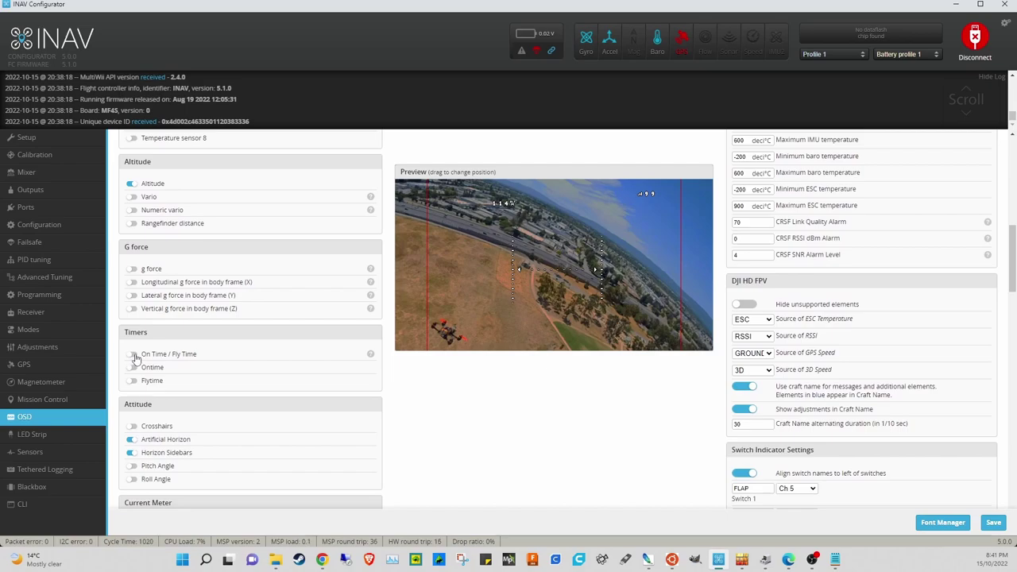
left_click(132, 368)
left_click_drag(545, 264, 608, 320)
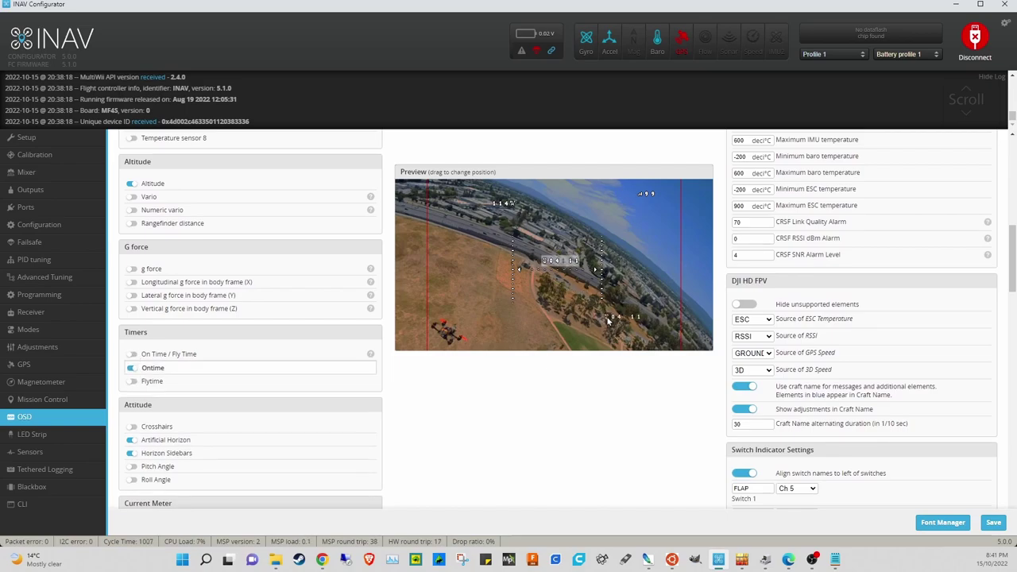
left_click(219, 380)
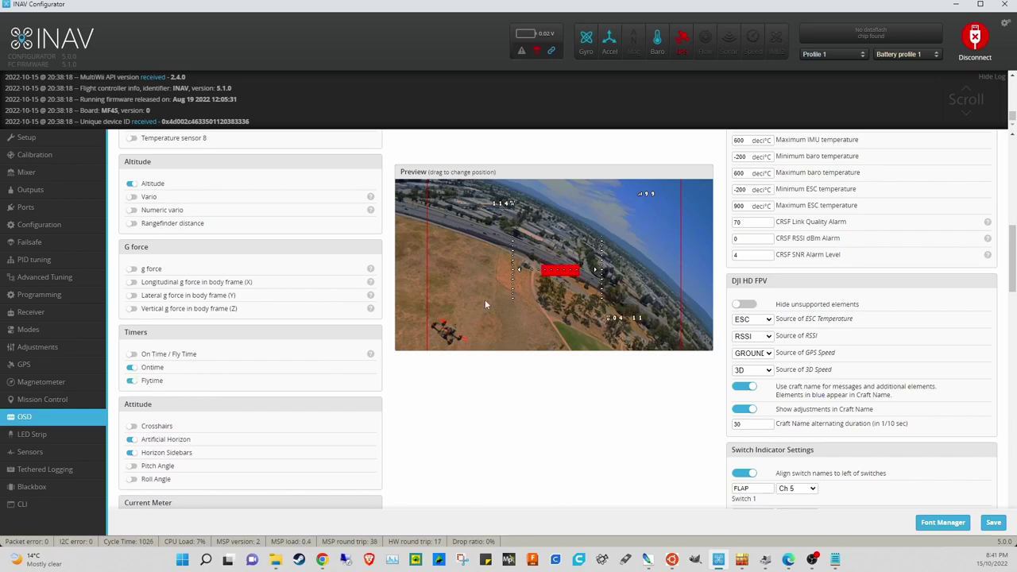
left_click_drag(537, 277, 612, 336)
- Enable 3D Speed, Longitude and Latitude, placing the coordinates at the bottom centre
scroll(238, 386, "down", 3)
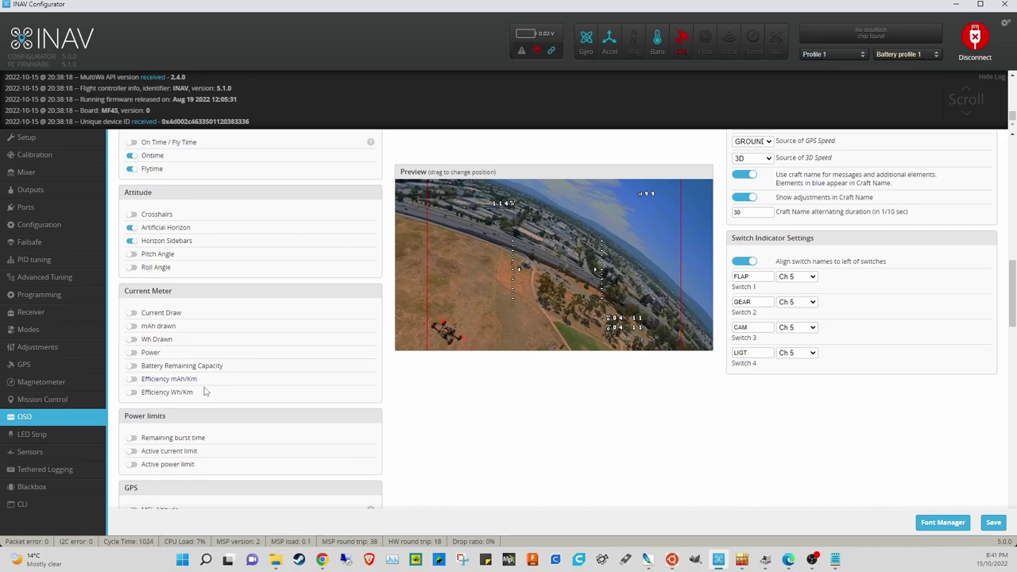
scroll(205, 391, "down", 4)
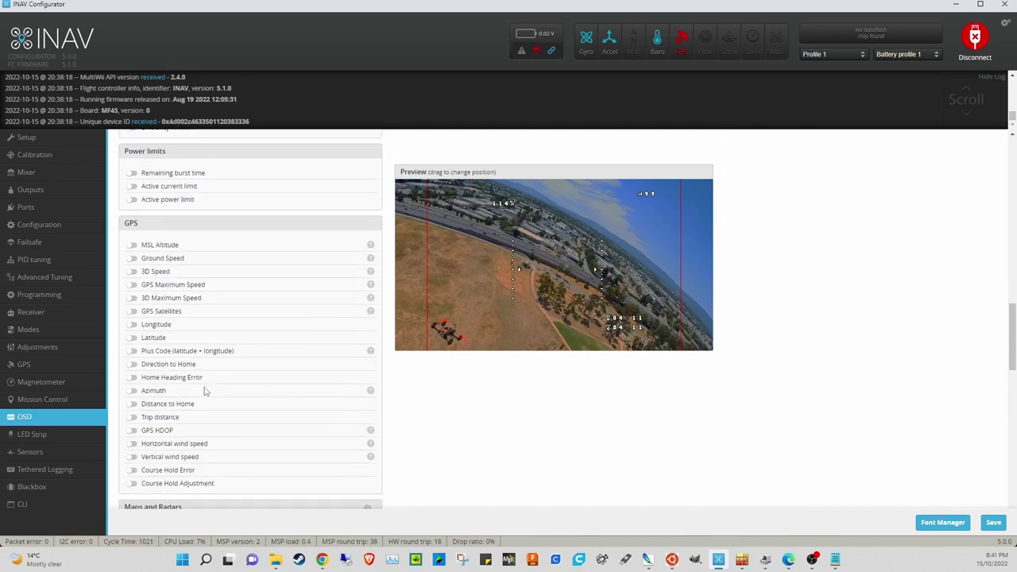
left_click(134, 272)
left_click(132, 324)
left_click(132, 338)
left_click_drag(404, 300, 505, 327)
scroll(236, 346, "up", 10)
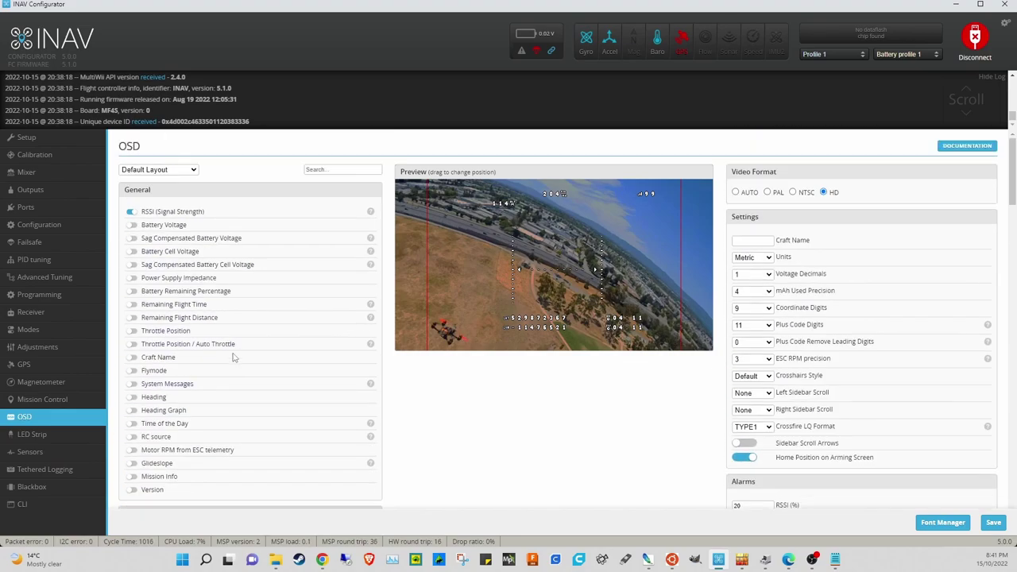
- Add Battery Cell Voltage, Throttle Position and Battery Voltage, positioning each near the preview centre
left_click(133, 252)
left_click_drag(477, 302, 467, 302)
left_click(133, 332)
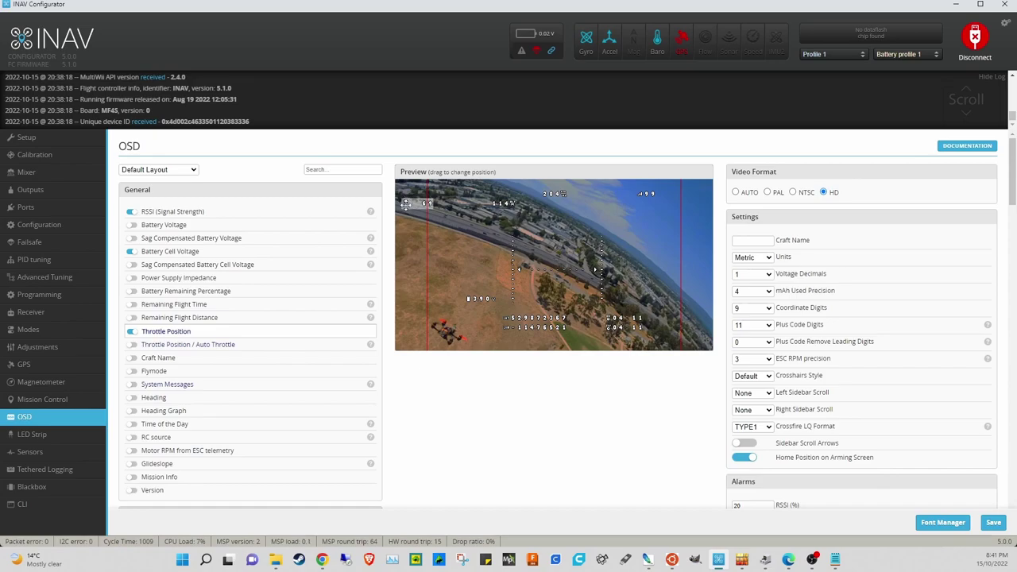
left_click_drag(471, 267, 473, 276)
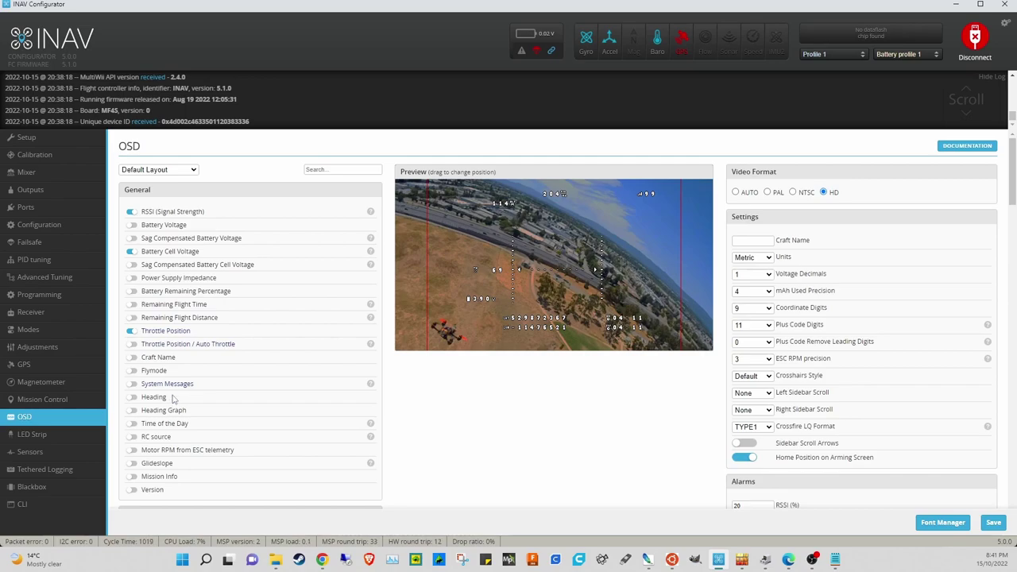
left_click(132, 226)
left_click_drag(479, 318, 474, 310)
- Add the Flymode element and move it to the top of the preview
scroll(294, 289, "down", 1)
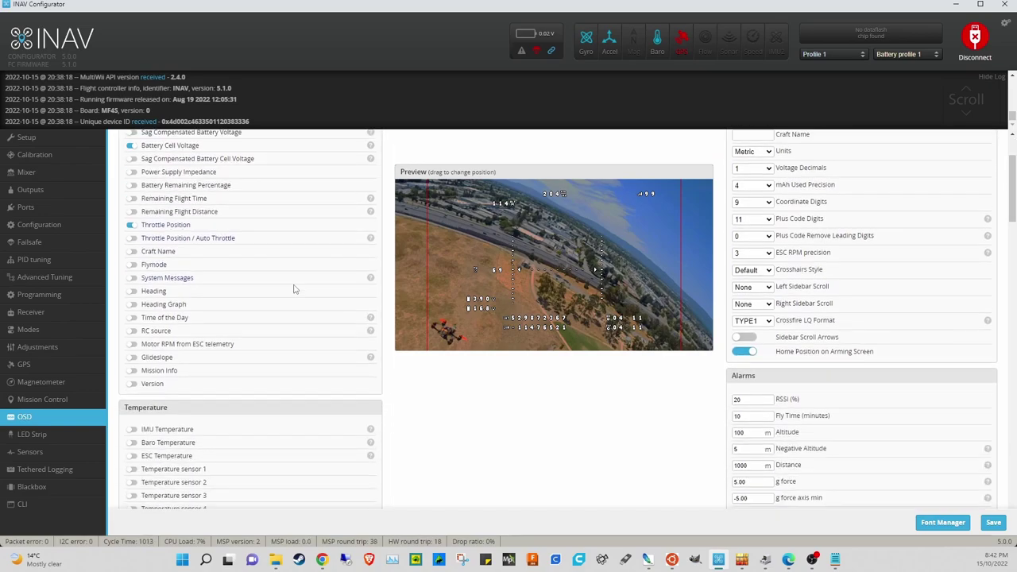
scroll(294, 290, "up", 1)
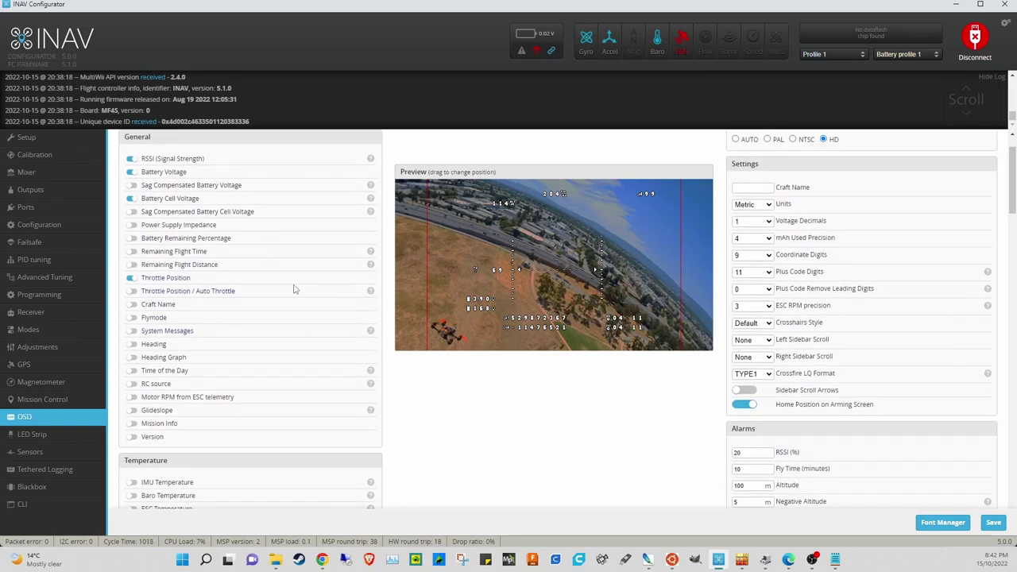
left_click(132, 318)
left_click_drag(489, 208, 580, 208)
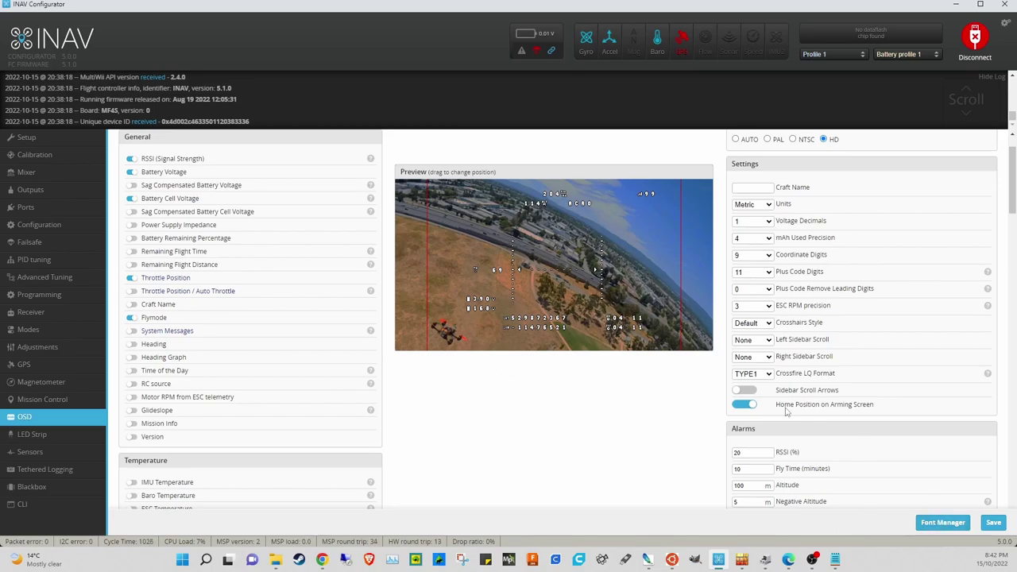
- Save the OSD layout to the flight controller
left_click(994, 528)
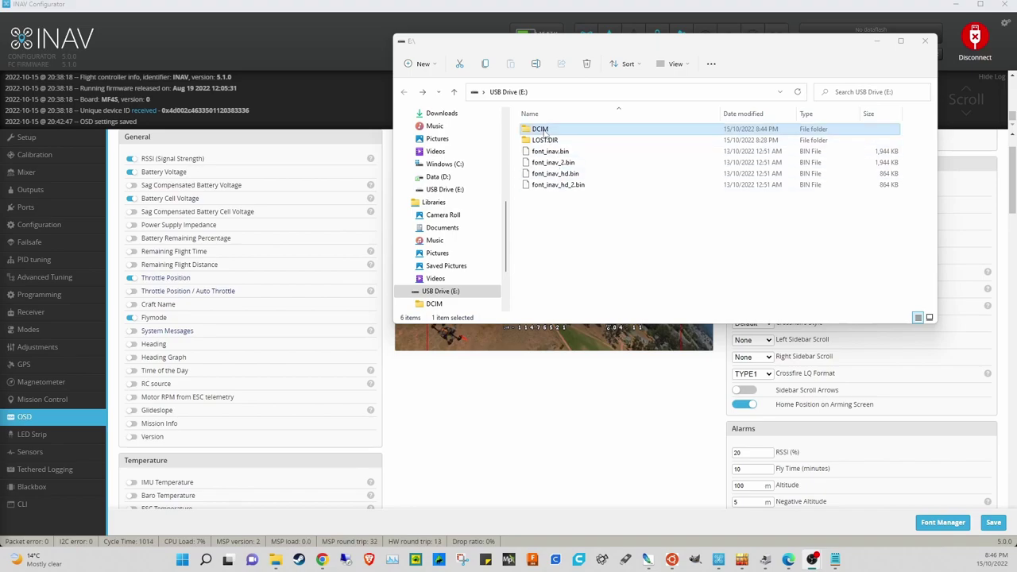
- Open DCIM\100MEDIA on the USB drive and select DJIG0000.mp4
double_click(542, 132)
double_click(542, 131)
left_click(548, 132)
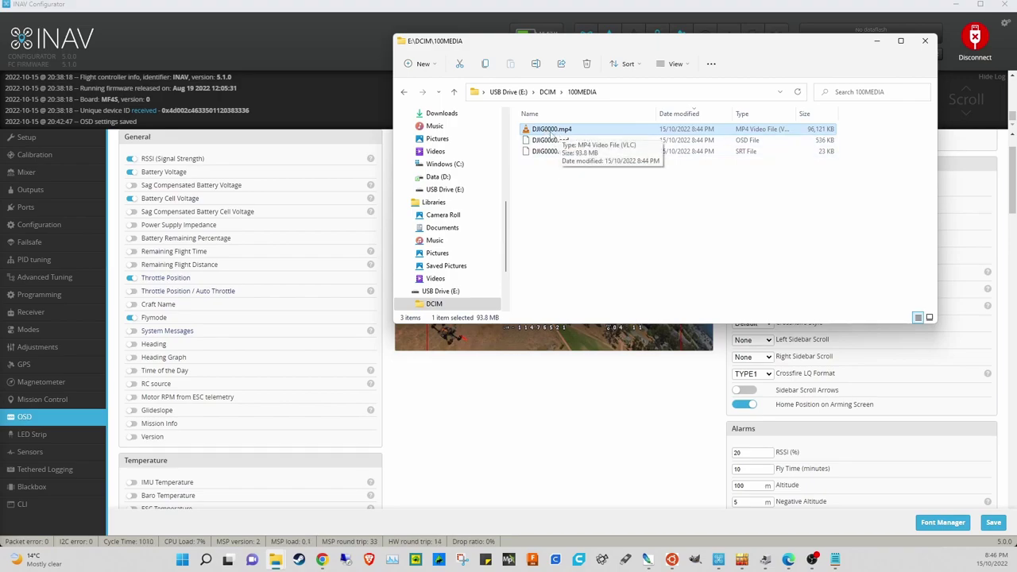
- Play DJIG0000.mp4 in VLC, pause it, and disable the subtitle track
double_click(550, 129)
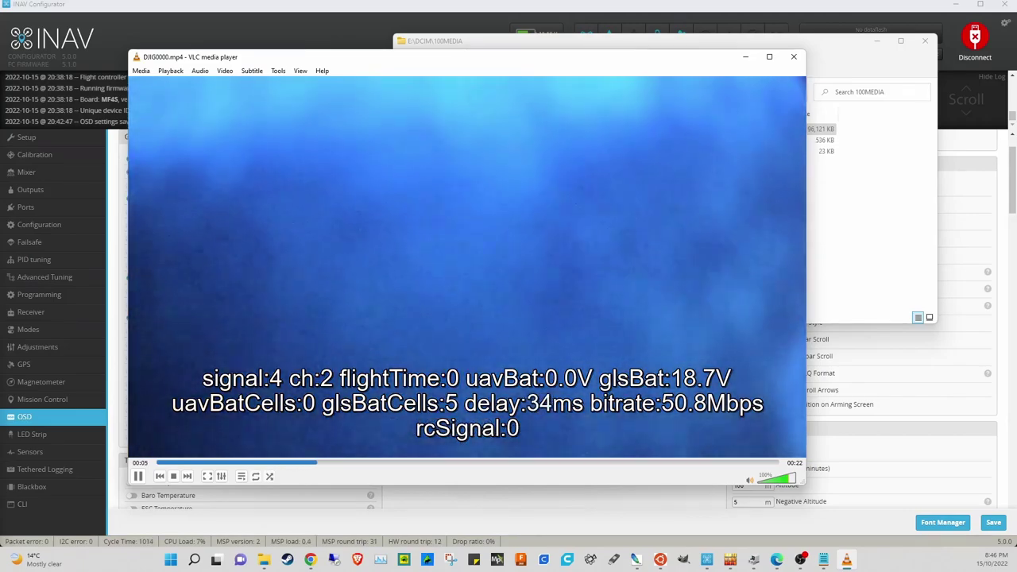
key("space")
left_click(251, 70)
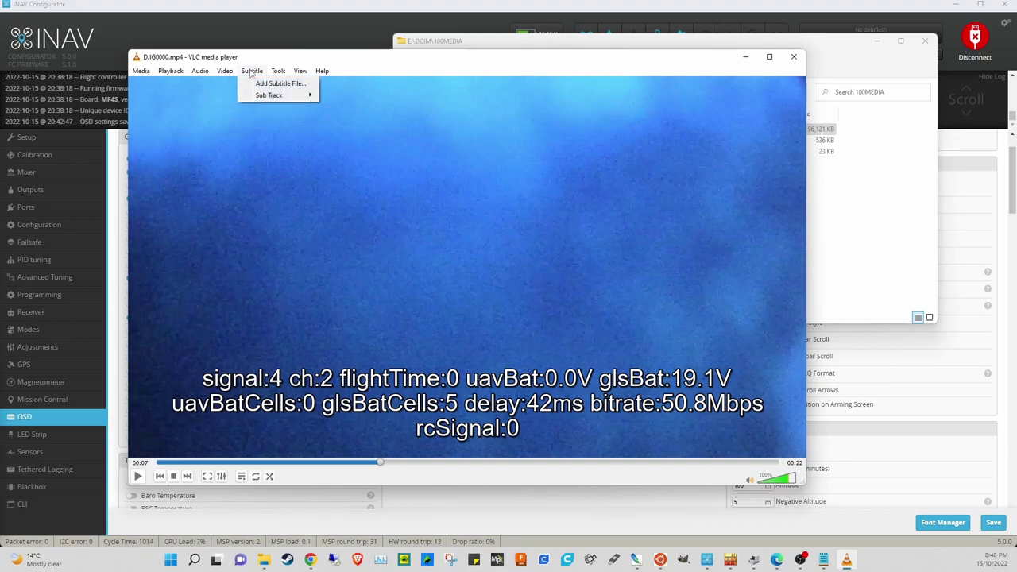
mouse_move(269, 96)
left_click(344, 96)
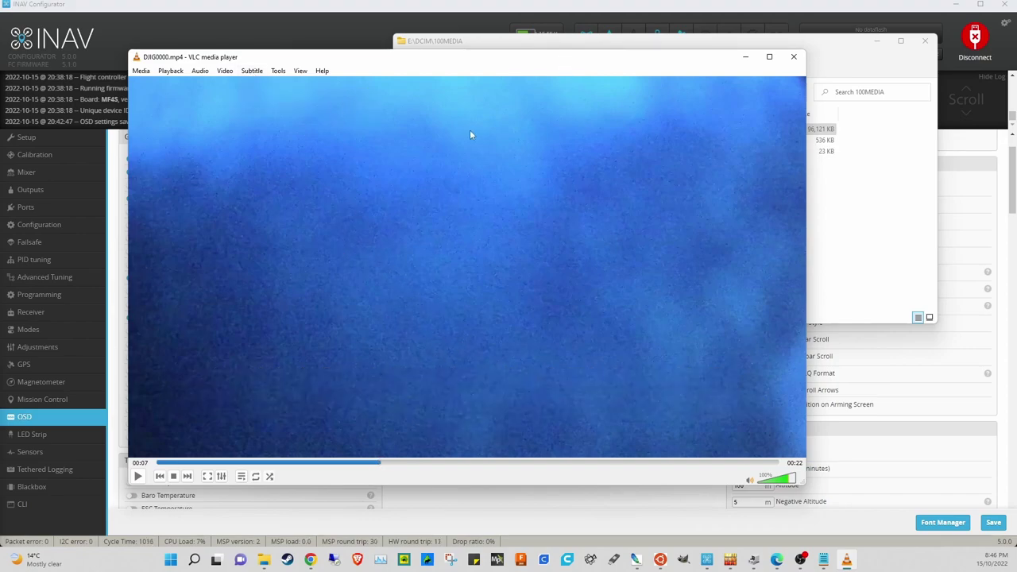
- Move the VLC window aside and bring the 100MEDIA folder listing back in front
left_click_drag(454, 56, 508, 200)
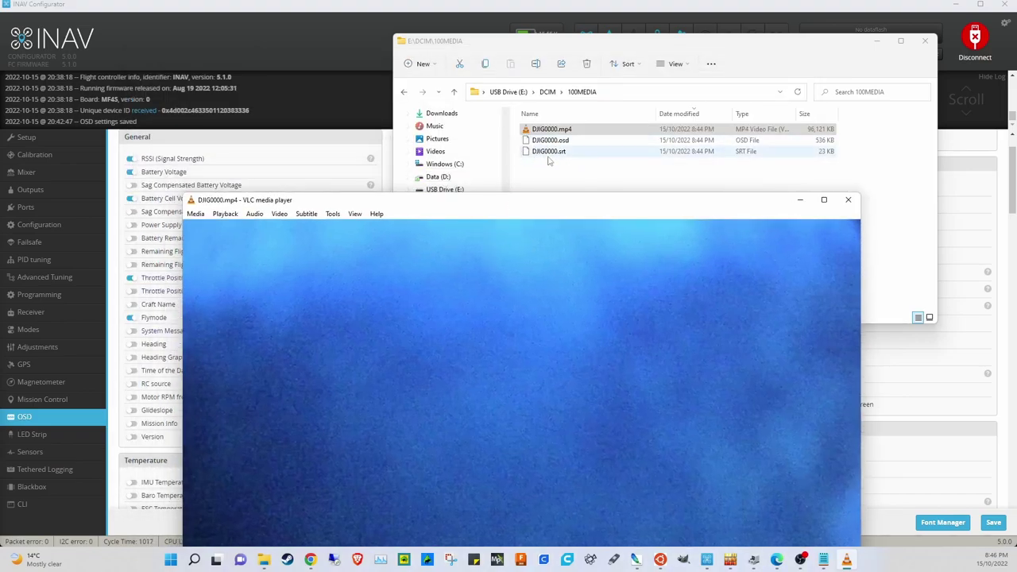
left_click_drag(513, 207, 345, 122)
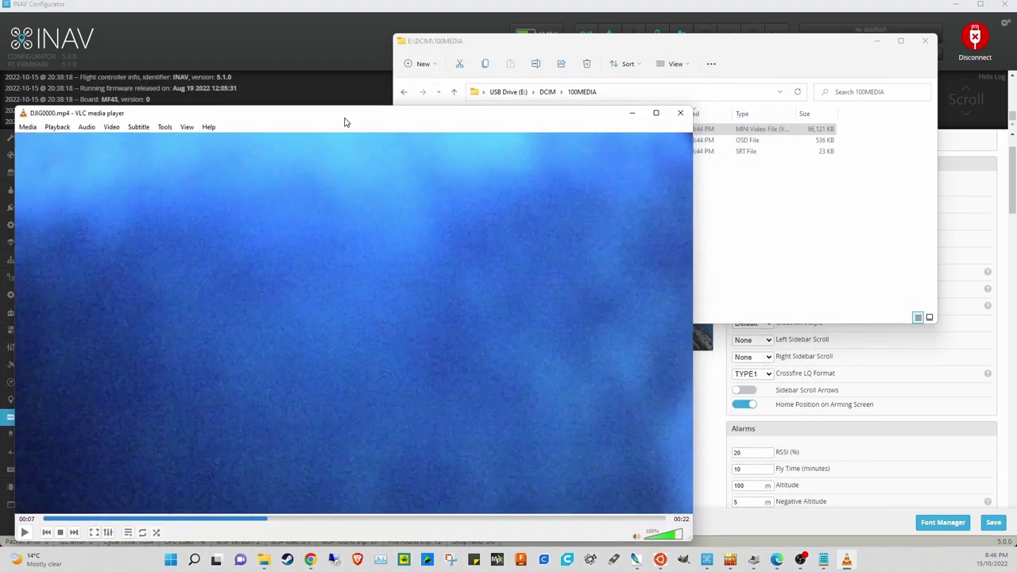
left_click(645, 43)
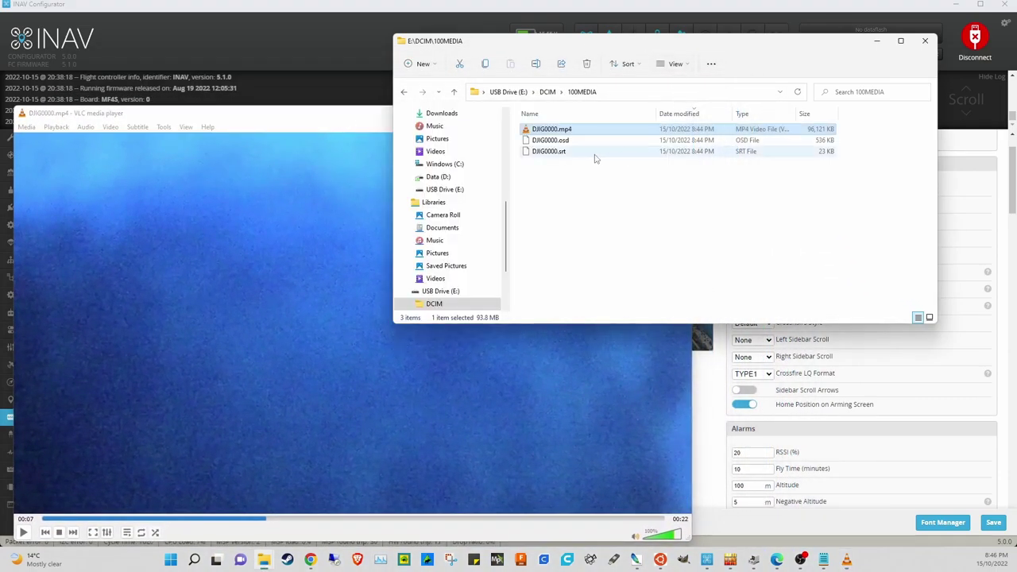
left_click(522, 142)
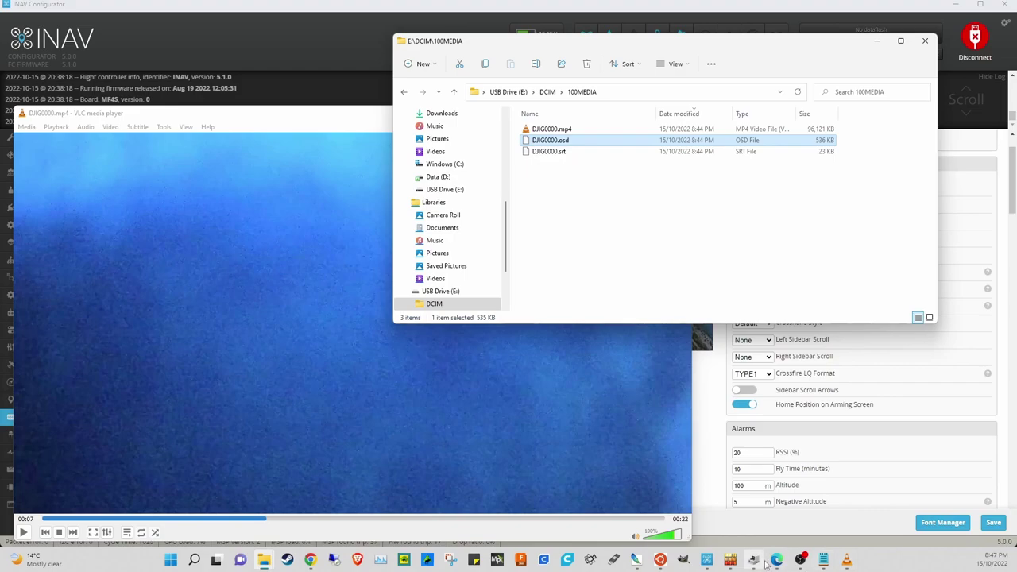
- Bring Edge forward and step back and forward through the INAV Drive folder
mouse_move(778, 566)
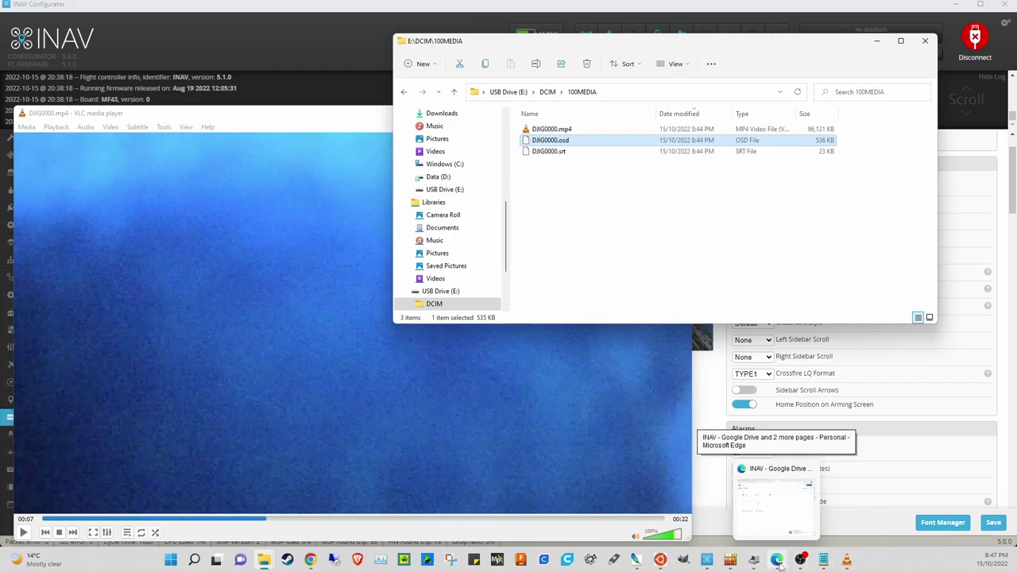
left_click(778, 563)
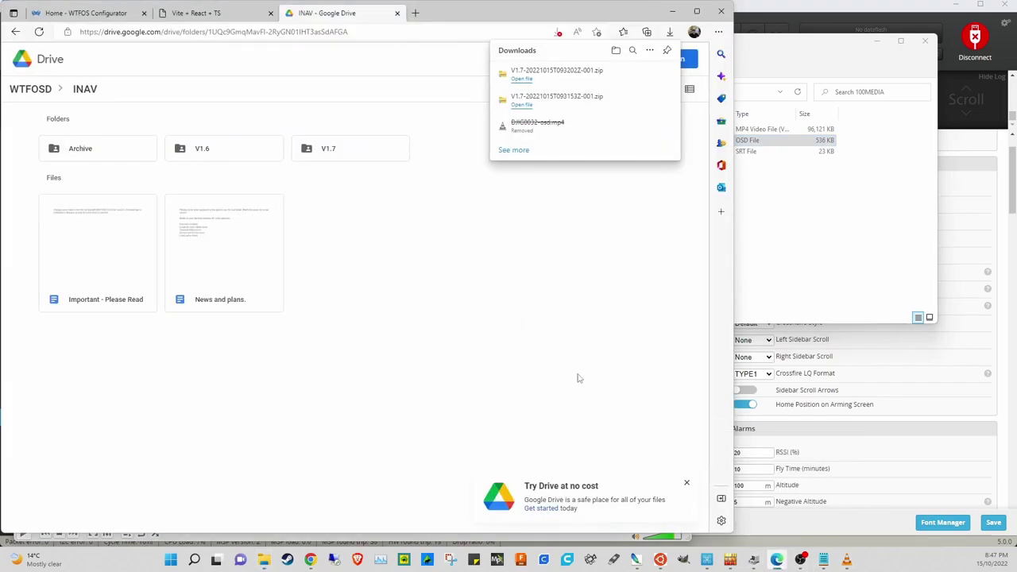
left_click(217, 13)
left_click(39, 32)
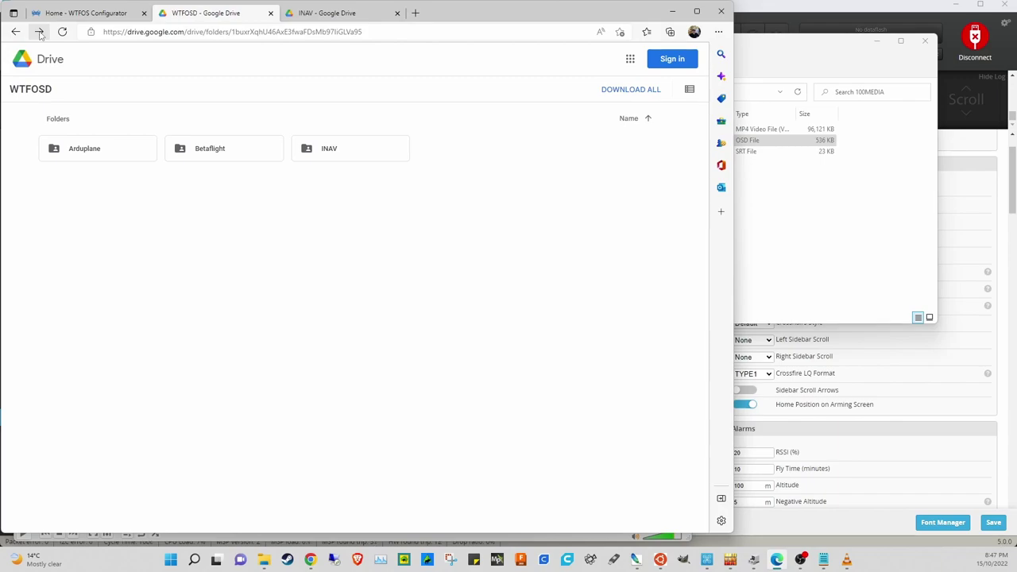
left_click(39, 32)
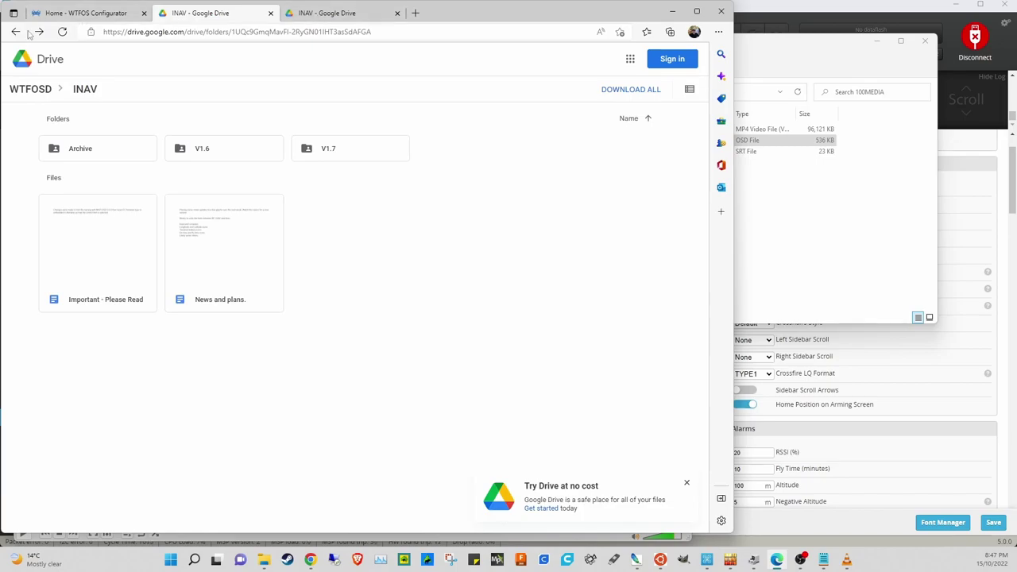
- Load knifa-develop.fpv.wtf/osd-overlay in that tab by typing kn in the address bar
left_click(208, 32)
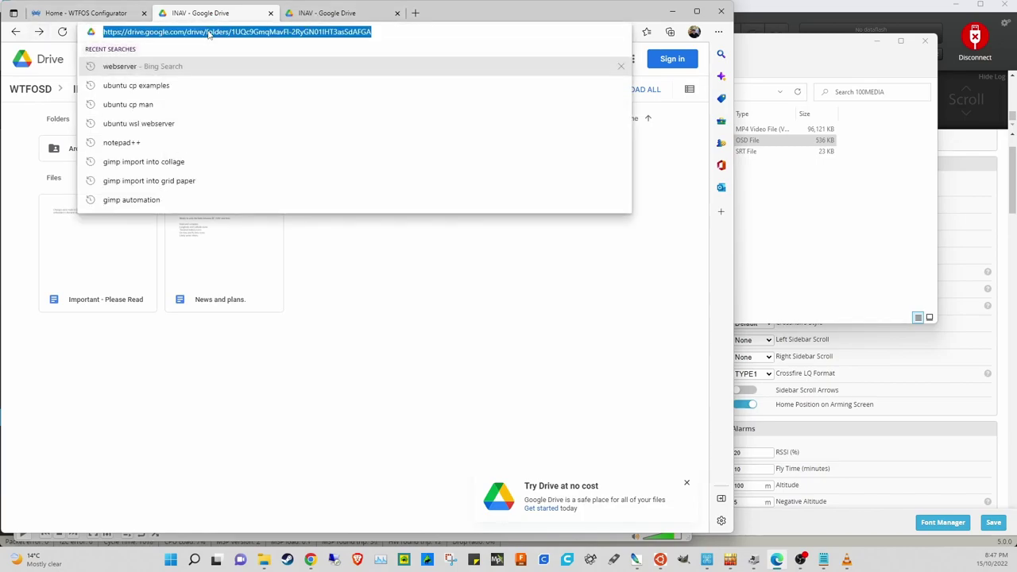
type("kn")
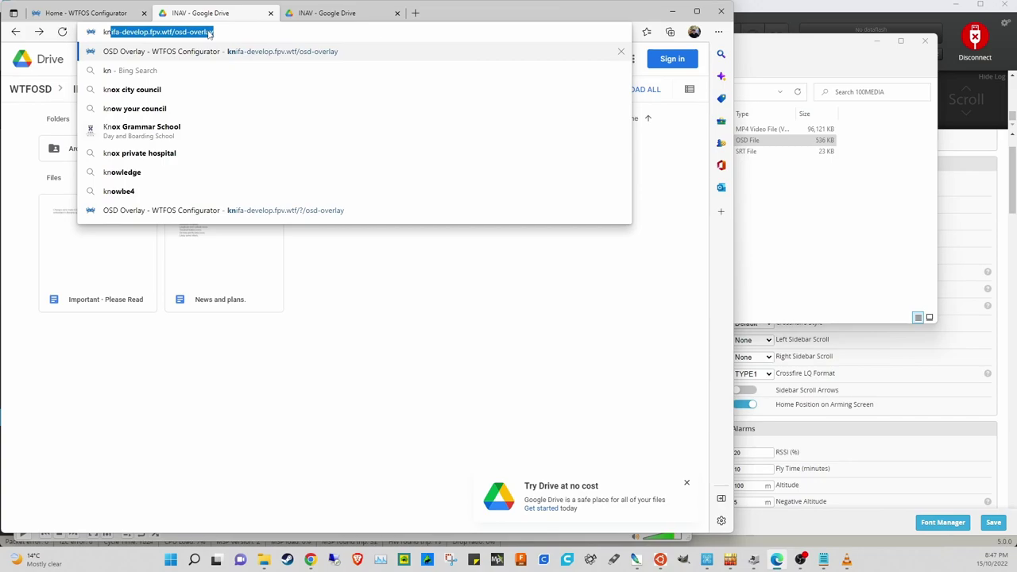
key("Return")
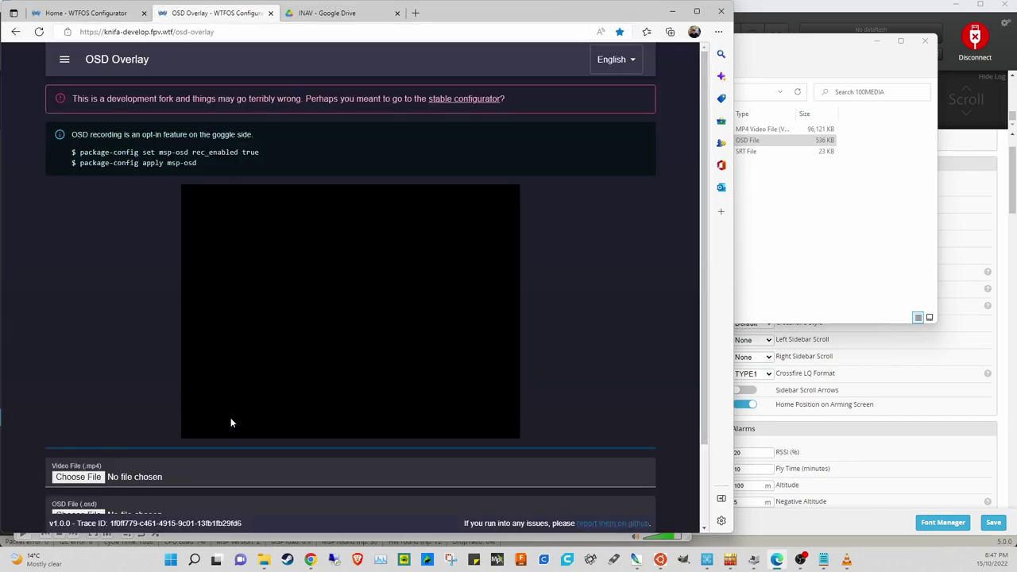
- Switch the development-fork tab from OSD Overlay to its Home page via the navigation menu
left_click(87, 13)
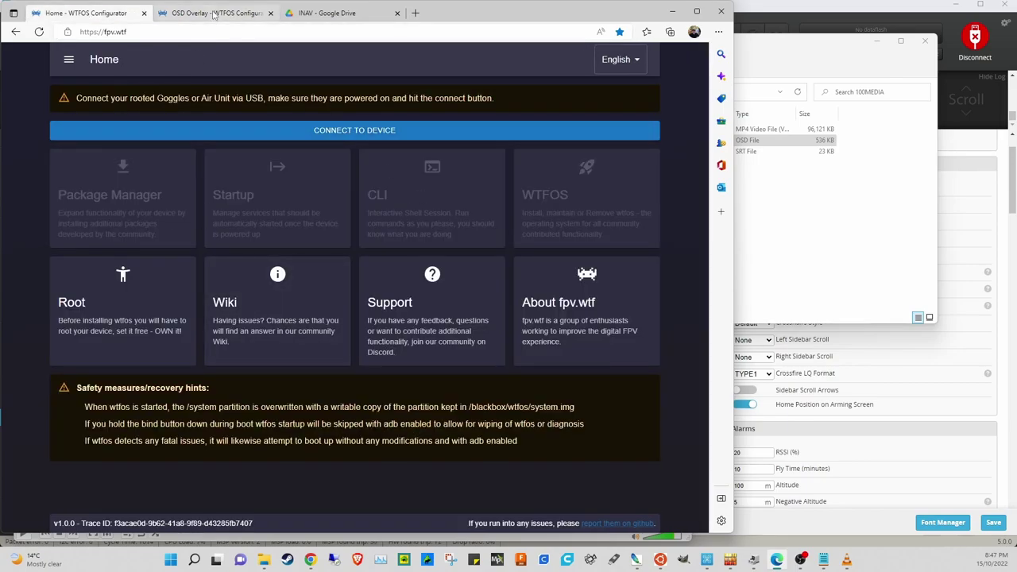
left_click(213, 14)
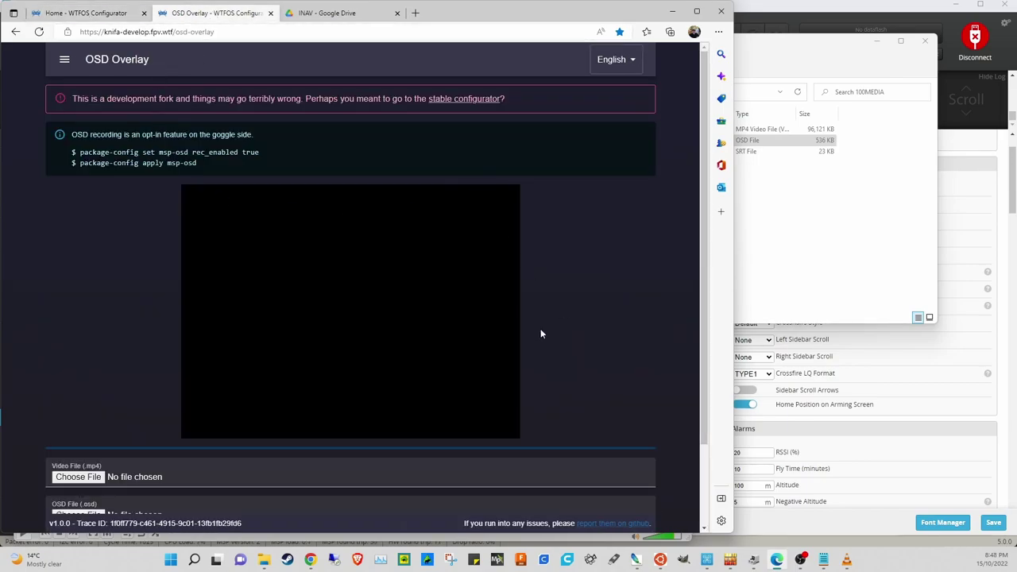
left_click(63, 65)
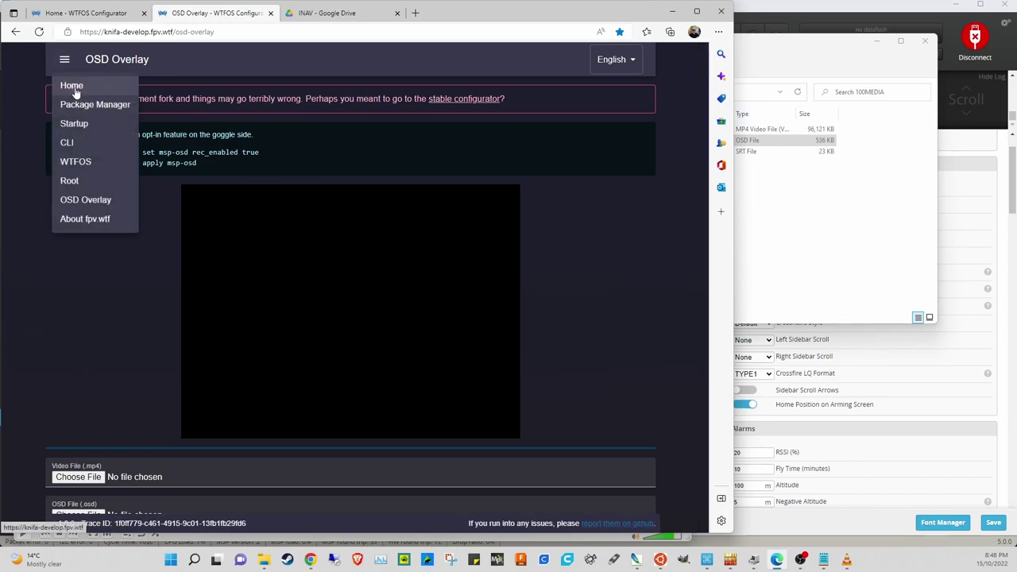
left_click(69, 84)
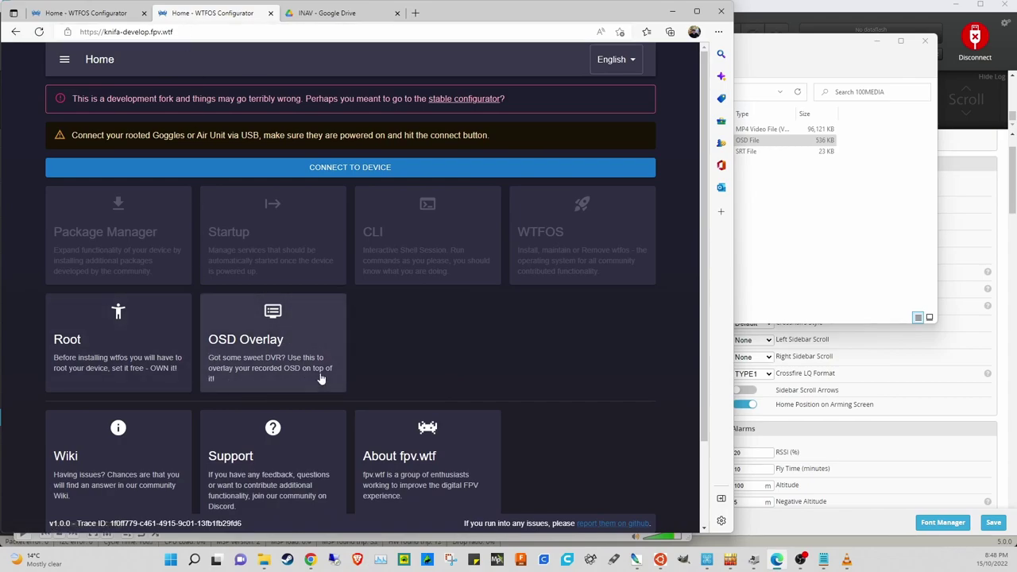
- Compare with the stable fpv.wtf Home tab, then bring the 100MEDIA folder window forward
left_click(92, 14)
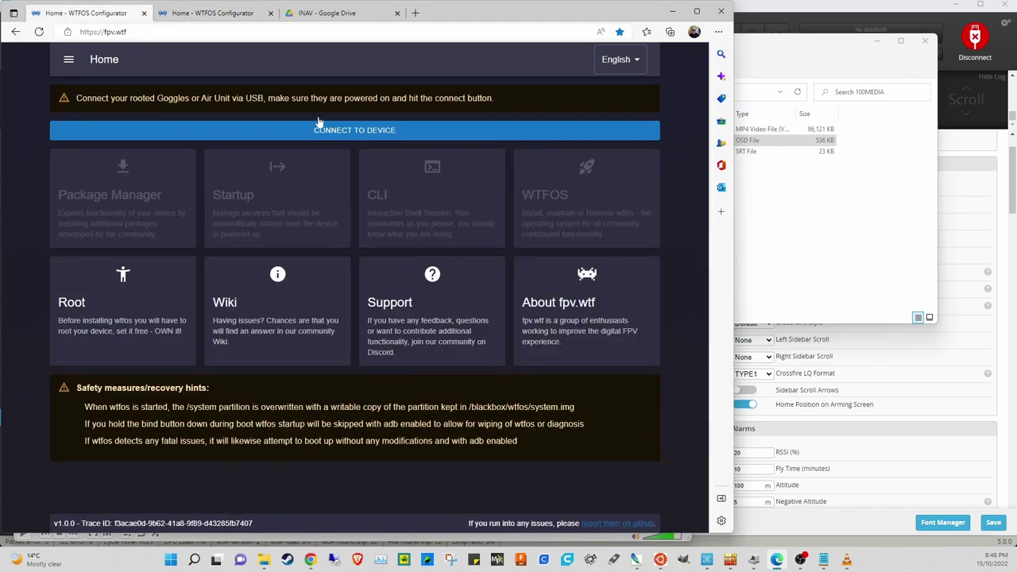
left_click(211, 13)
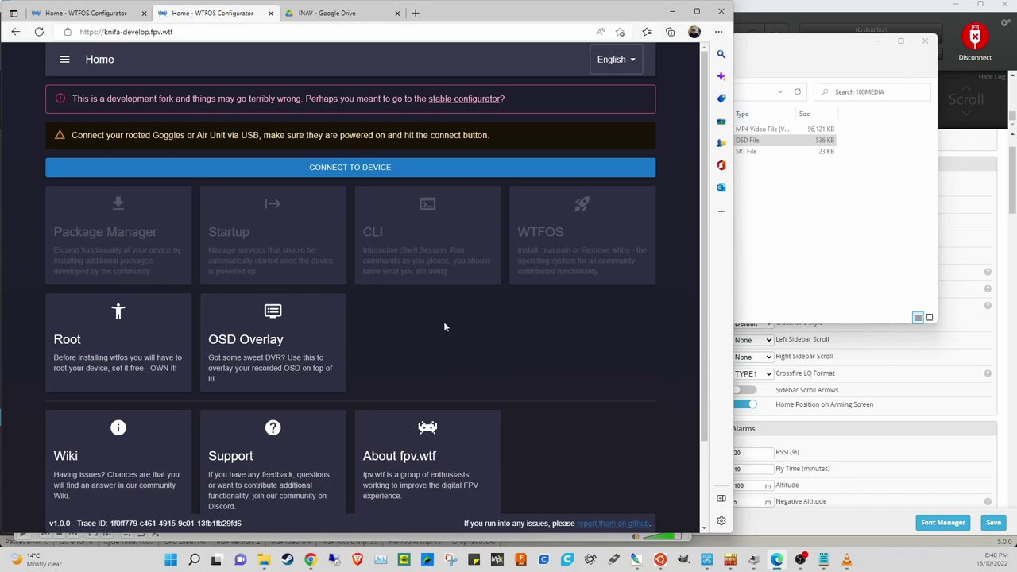
left_click(783, 230)
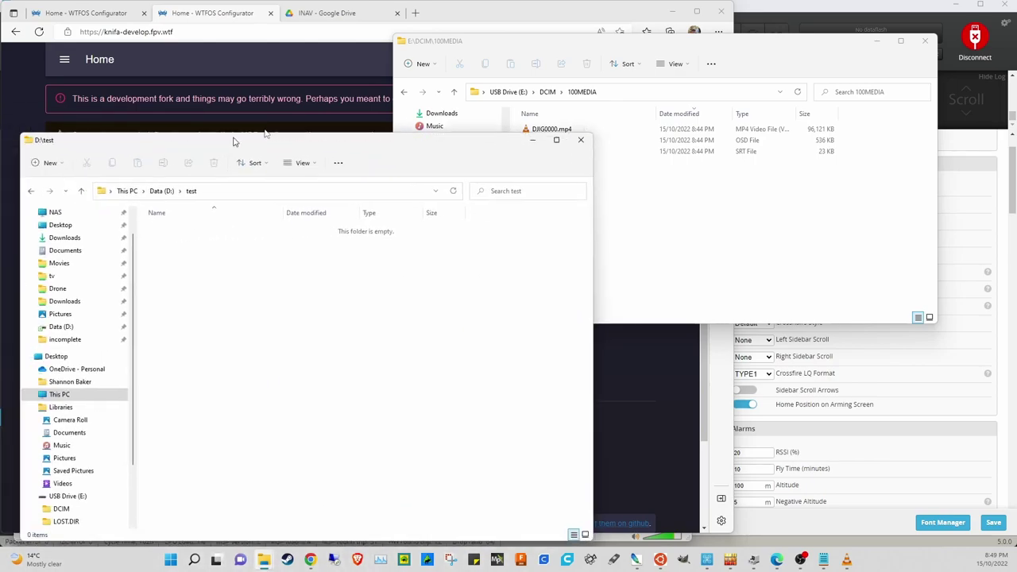
- Drag DJIG0000.mp4 and DJIG0000.osd from 100MEDIA into the D:\test window placed beside it
left_click_drag(286, 137, 263, 116)
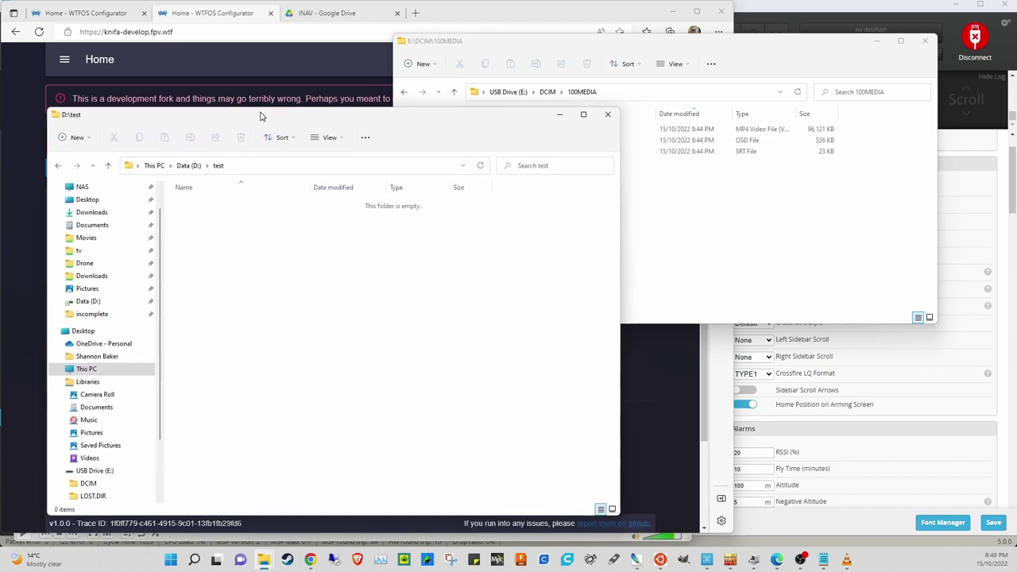
left_click(630, 44)
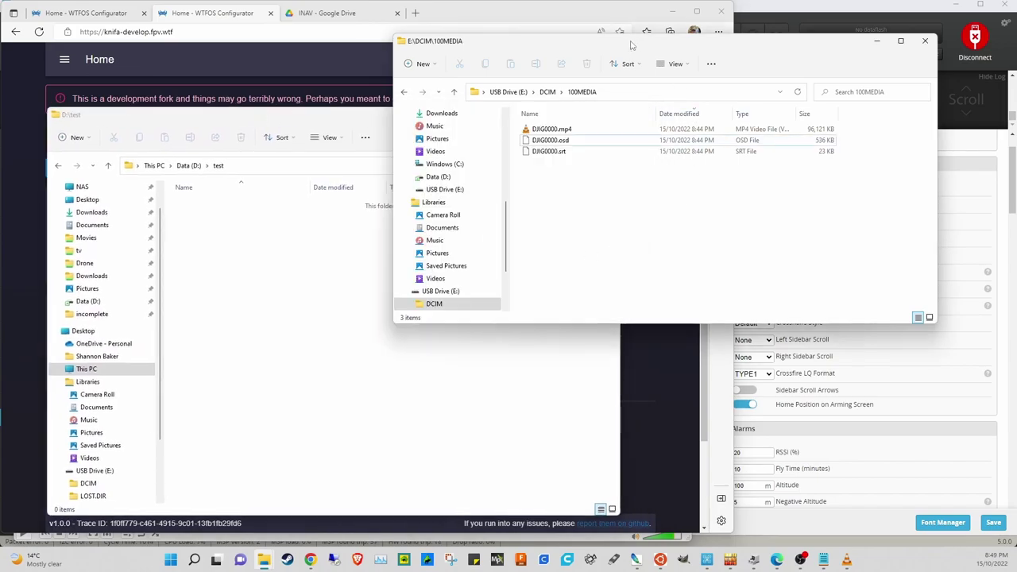
left_click(552, 130)
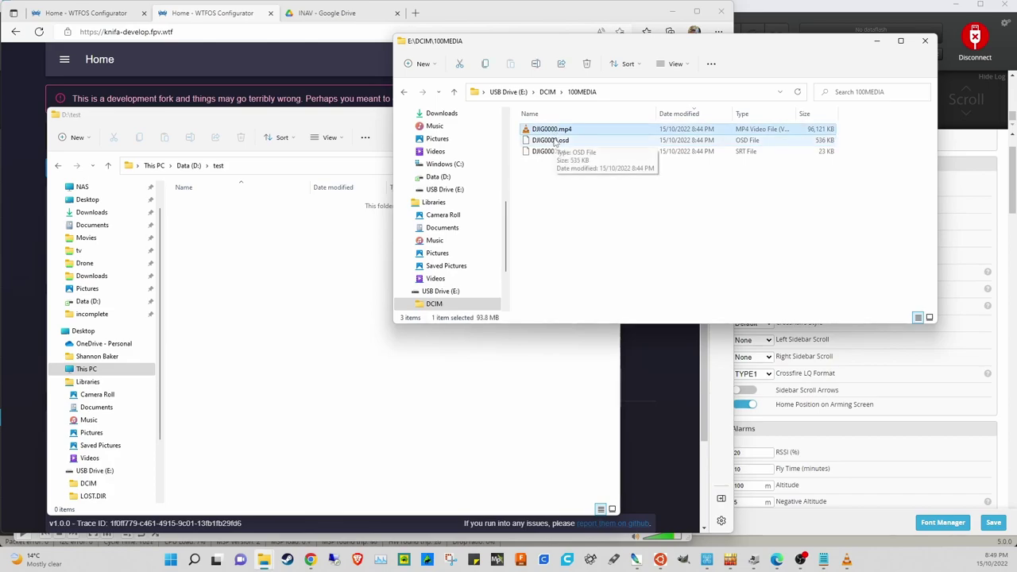
left_click(556, 140, "ctrl")
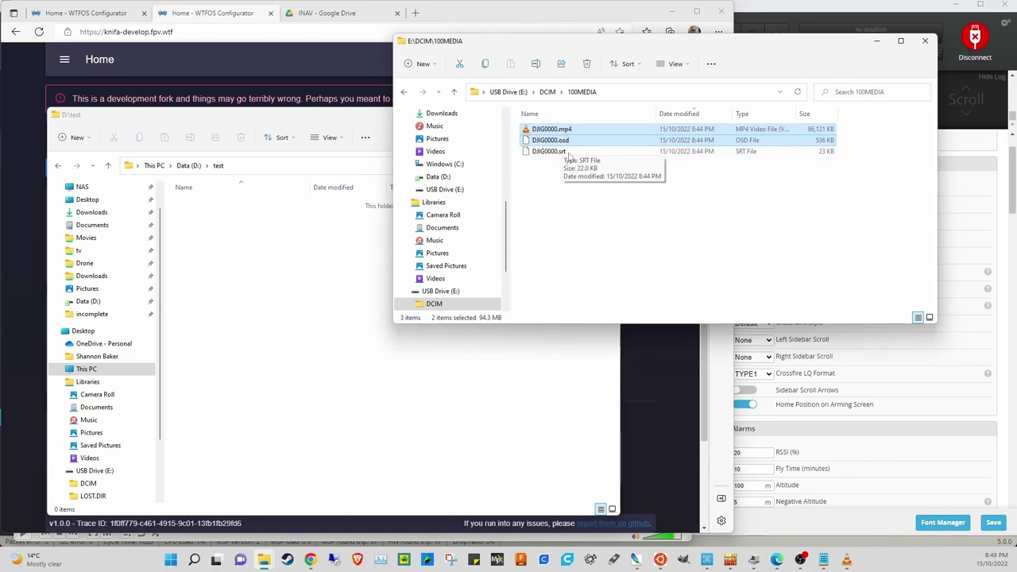
left_click_drag(551, 132, 277, 325)
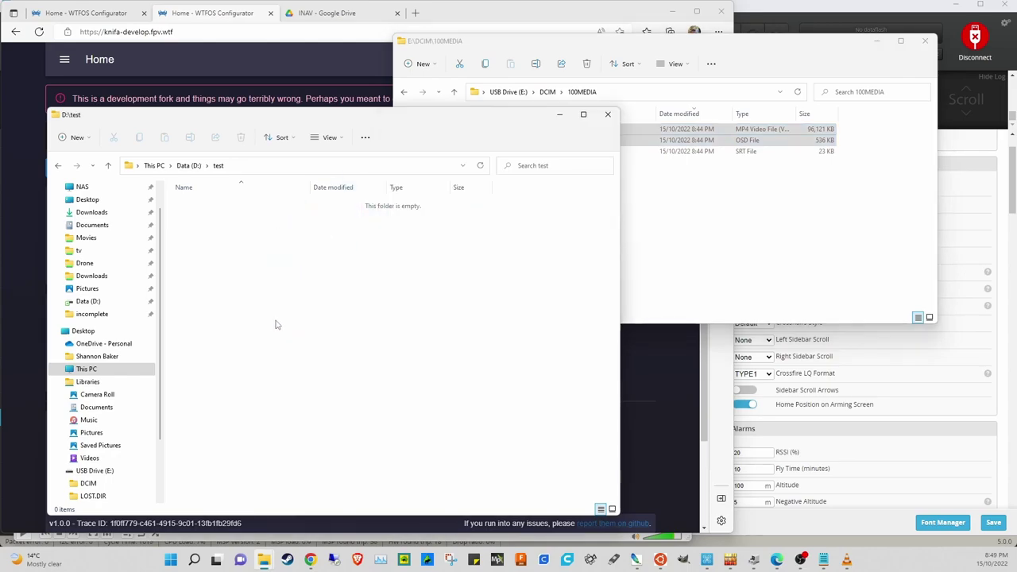
left_click(702, 249)
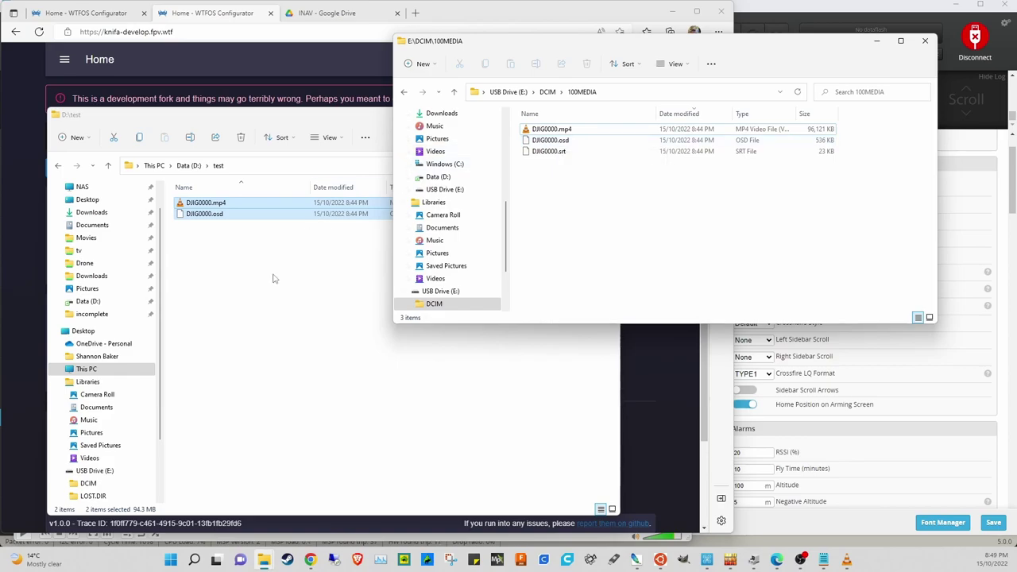
left_click(218, 227)
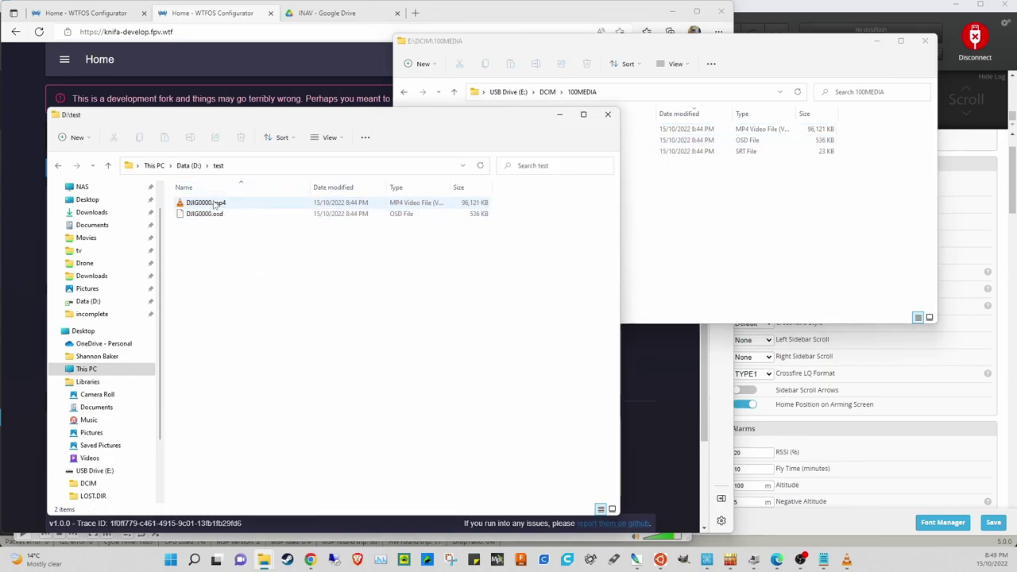
- Drag the four font_inav .bin files from USB Drive (E:) root into D:\test, then close E:\
left_click(775, 223)
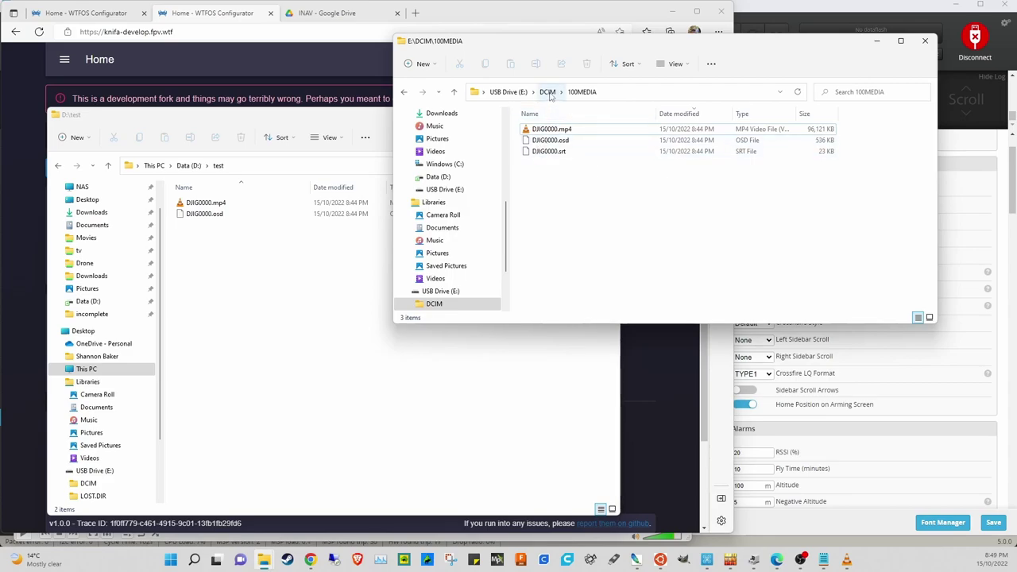
left_click(509, 91)
left_click_drag(571, 208, 268, 302)
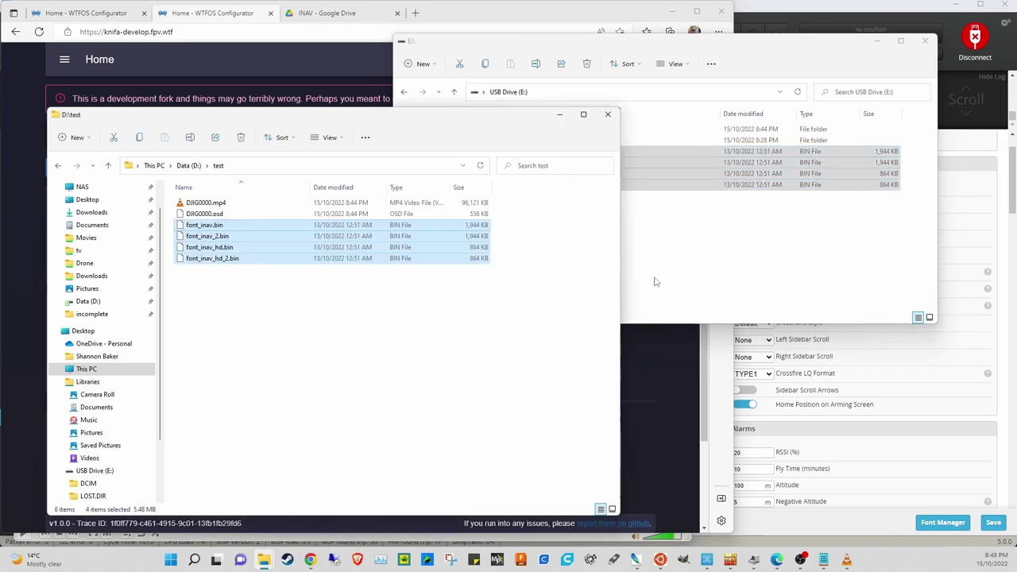
left_click(670, 255)
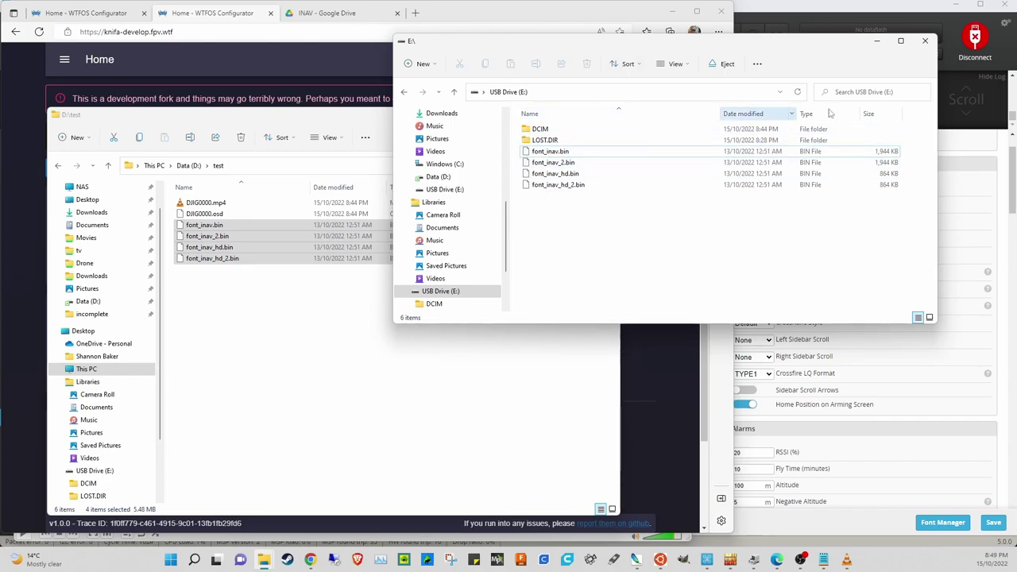
left_click(926, 43)
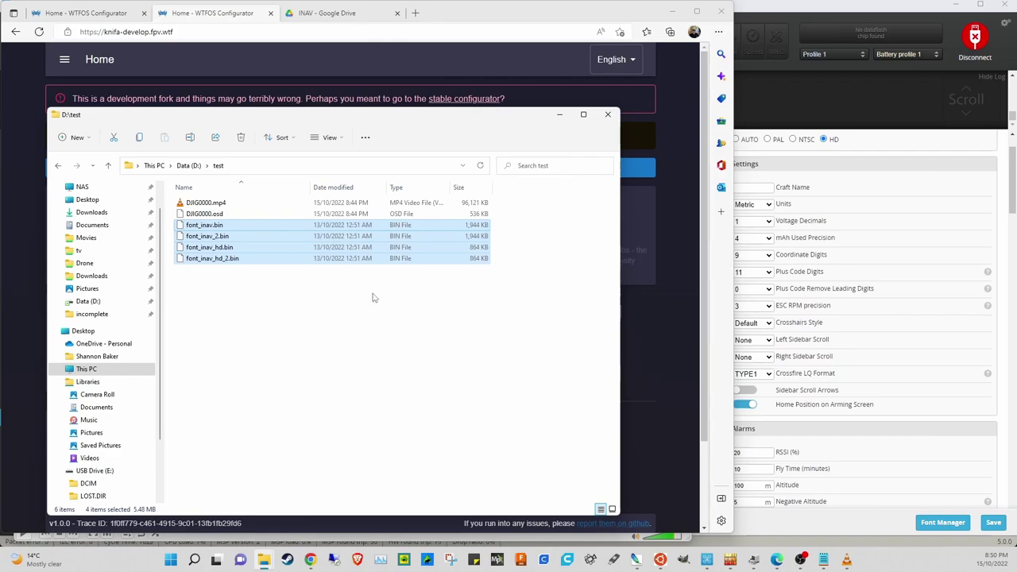
- Open the WTFOS Configurator's OSD Overlay page in the browser
left_click(192, 14)
left_click(113, 30)
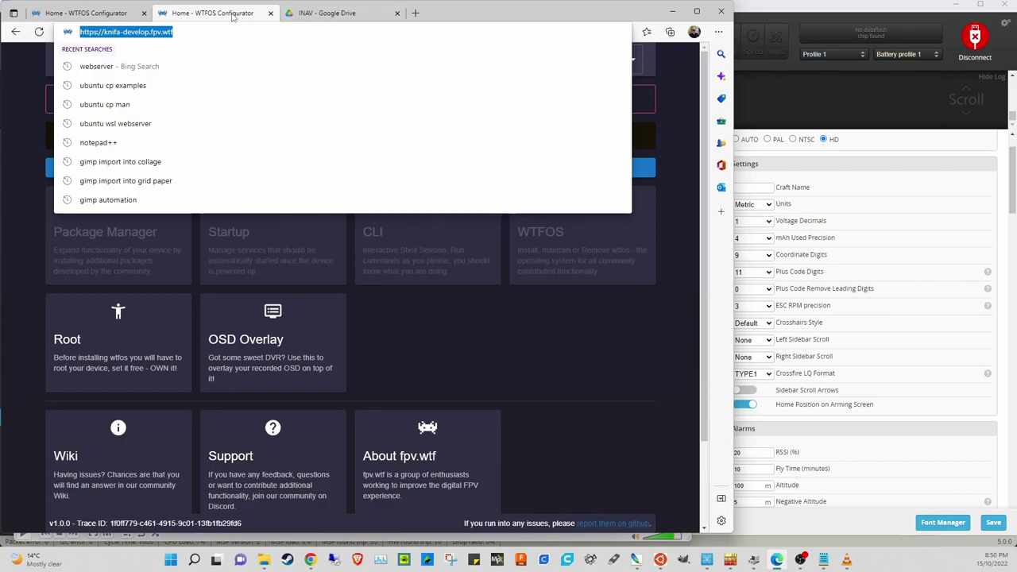
left_click(128, 32)
left_click(31, 80)
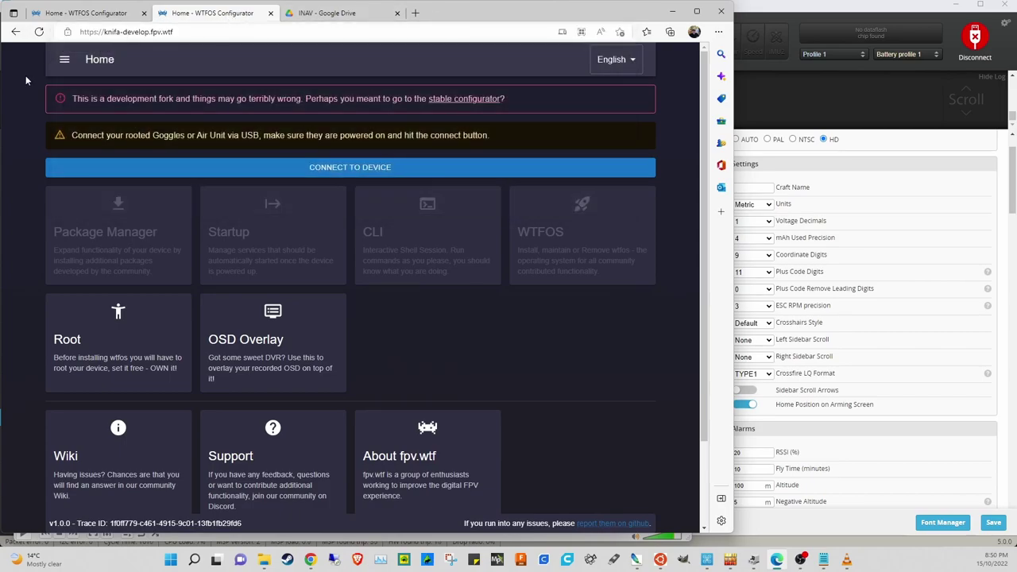
left_click(260, 347)
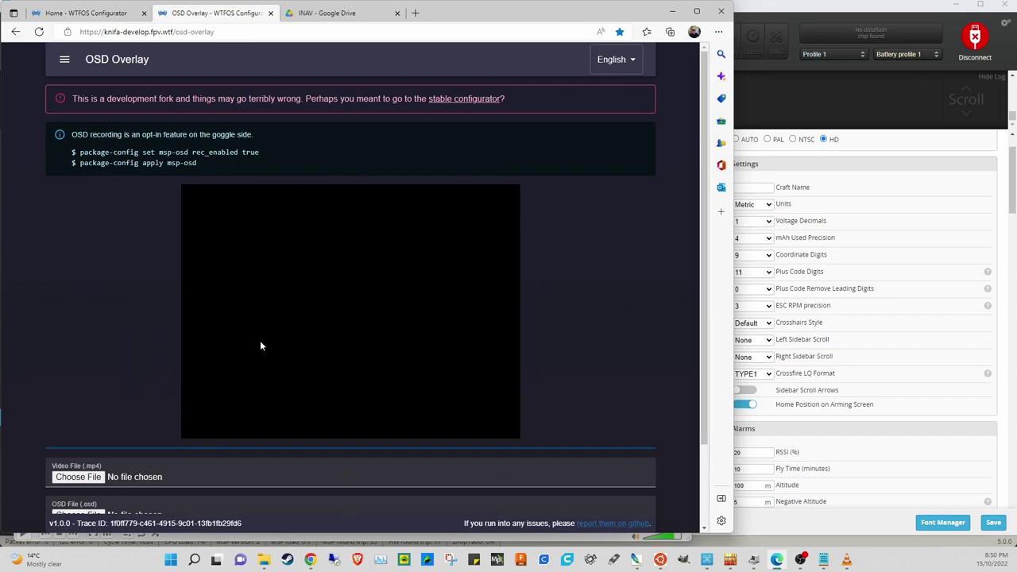
scroll(589, 298, "down", 2)
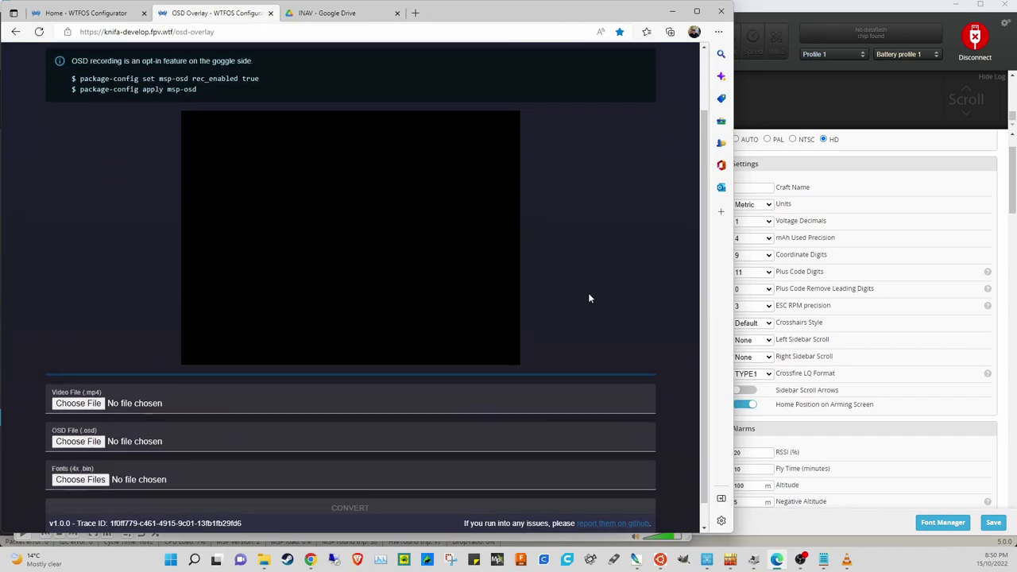
- Choose D:\test\DJIG0000.mp4 as the Video File
left_click(71, 406)
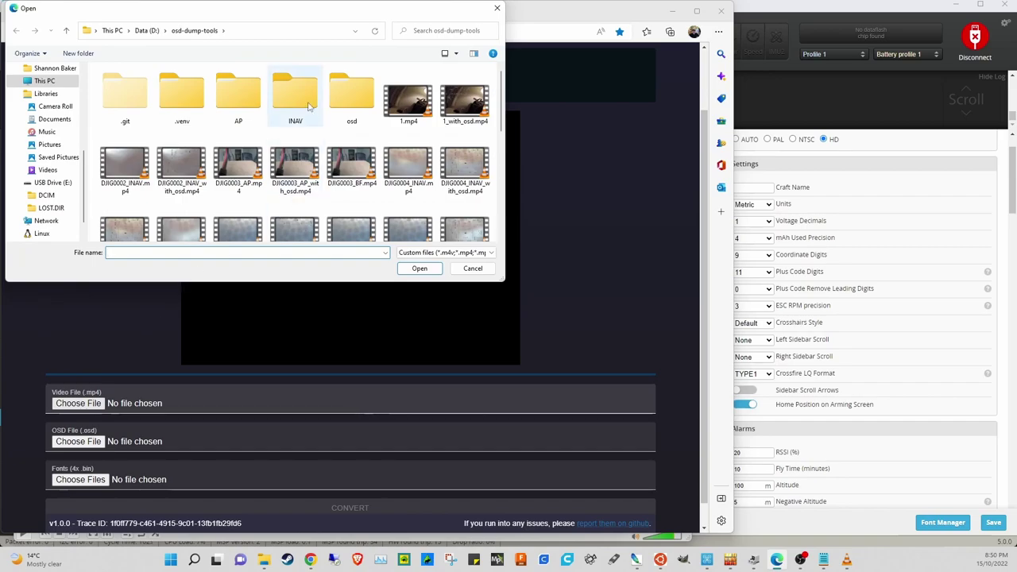
left_click(497, 8)
left_click(97, 408)
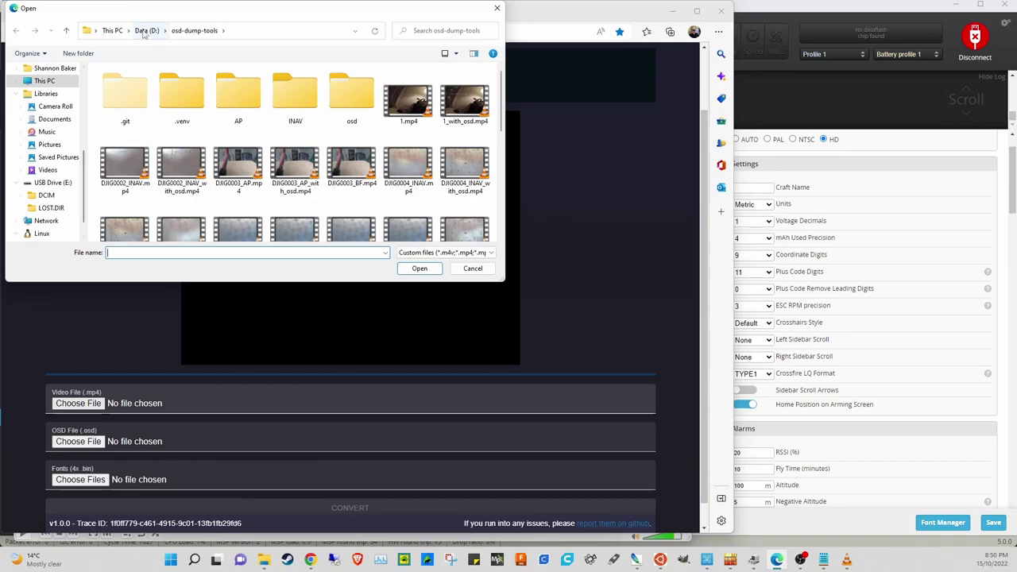
left_click(145, 31)
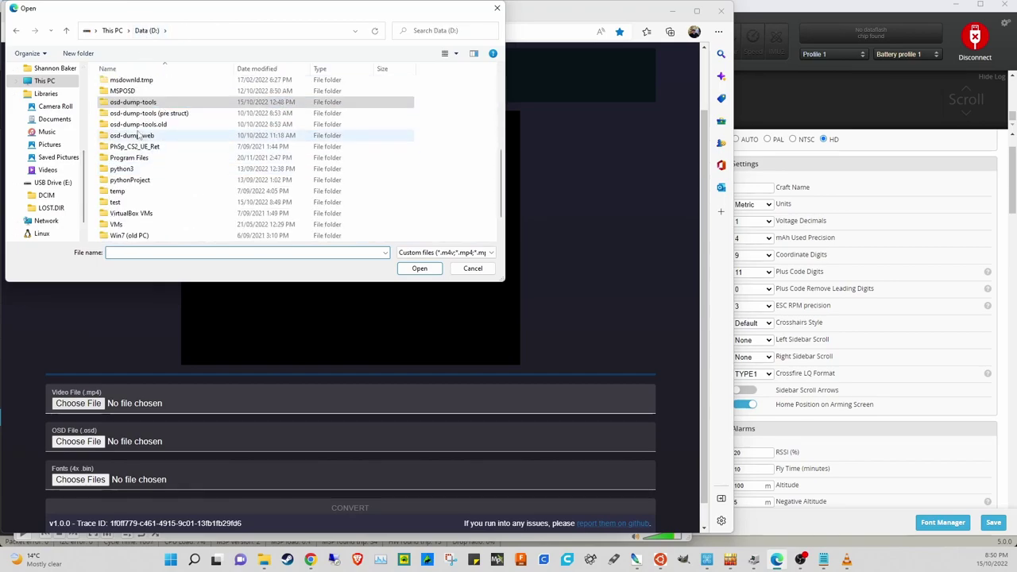
scroll(139, 136, "down", 1)
double_click(127, 158)
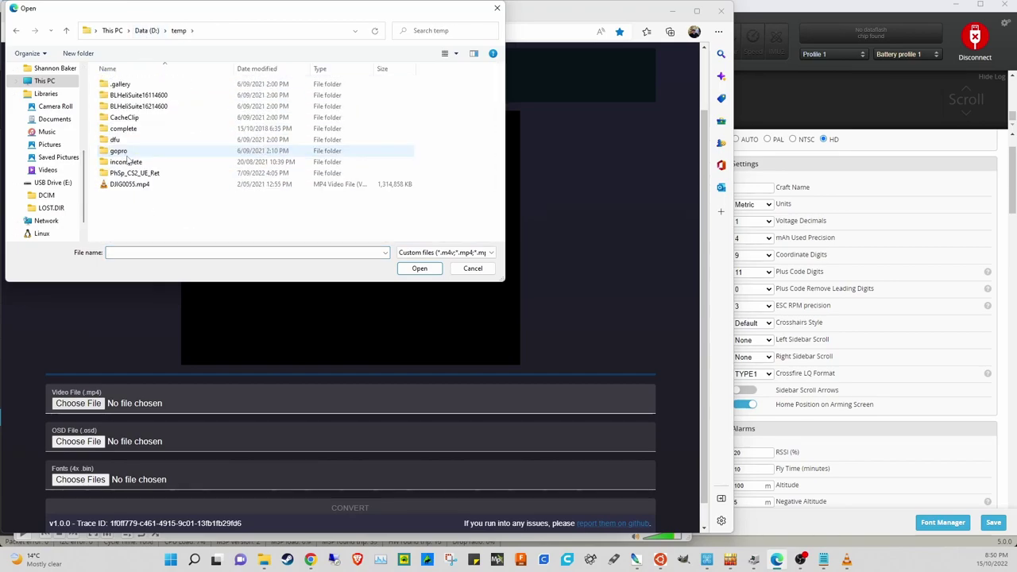
left_click(137, 31)
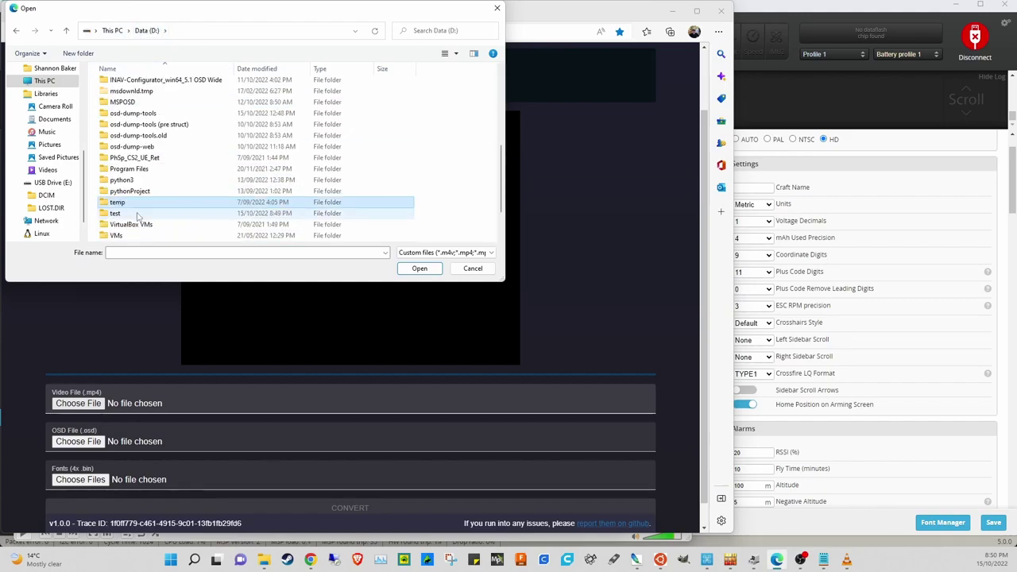
double_click(125, 214)
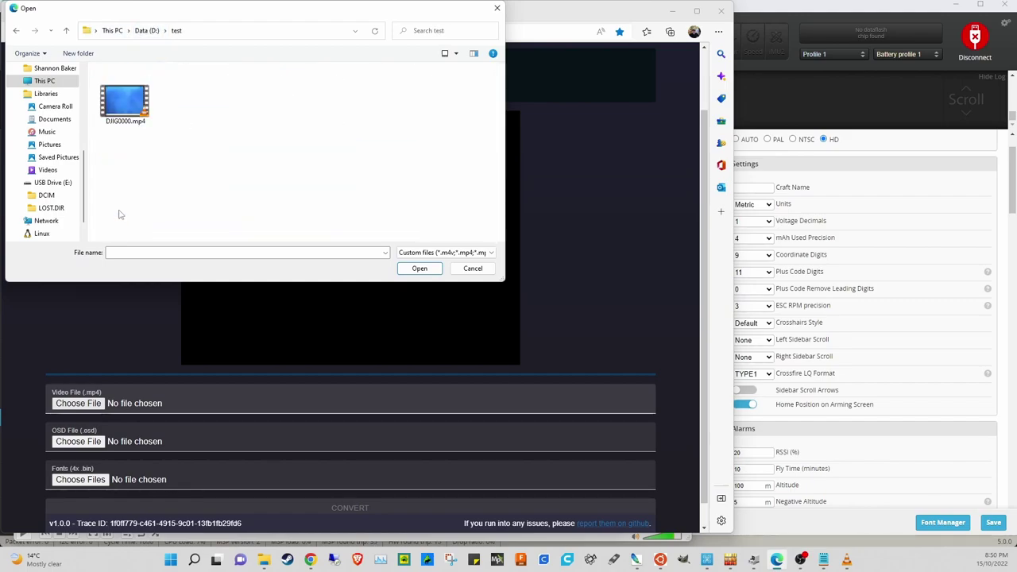
left_click(127, 112)
left_click(421, 270)
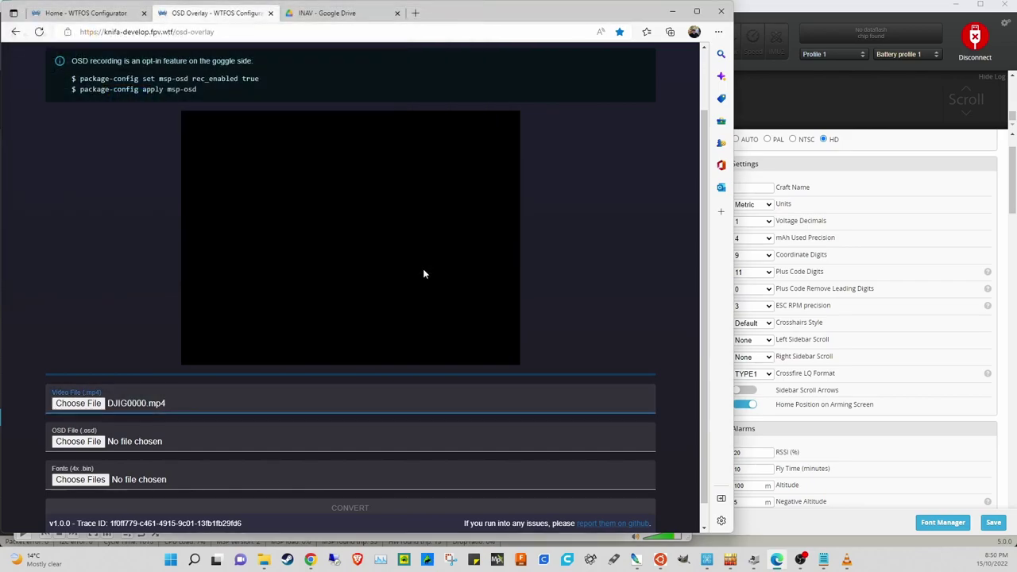
- Load DJIG0000.osd as the OSD File and all four font_inav .bin files as Fonts
left_click(89, 443)
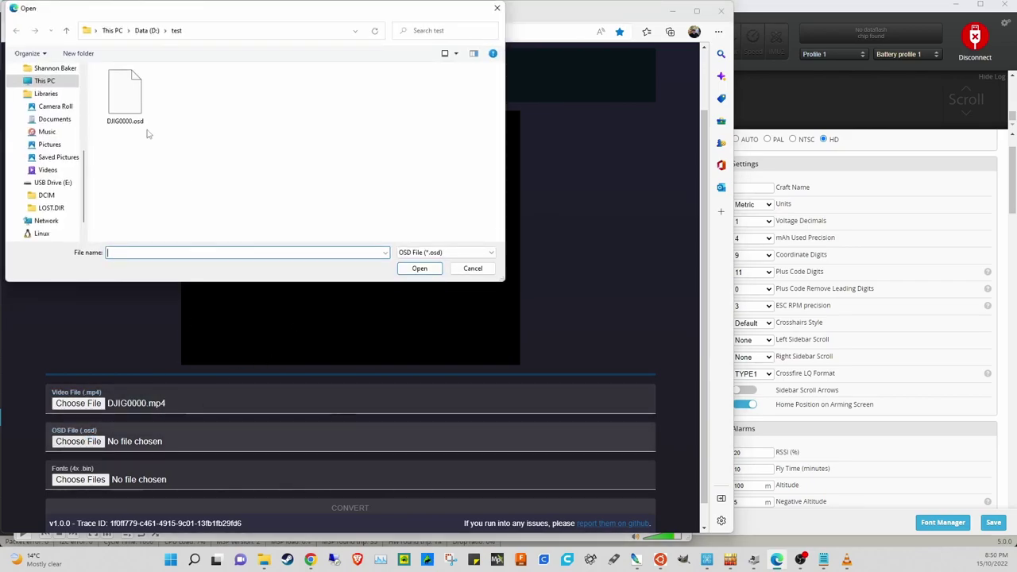
left_click(127, 104)
left_click(79, 443)
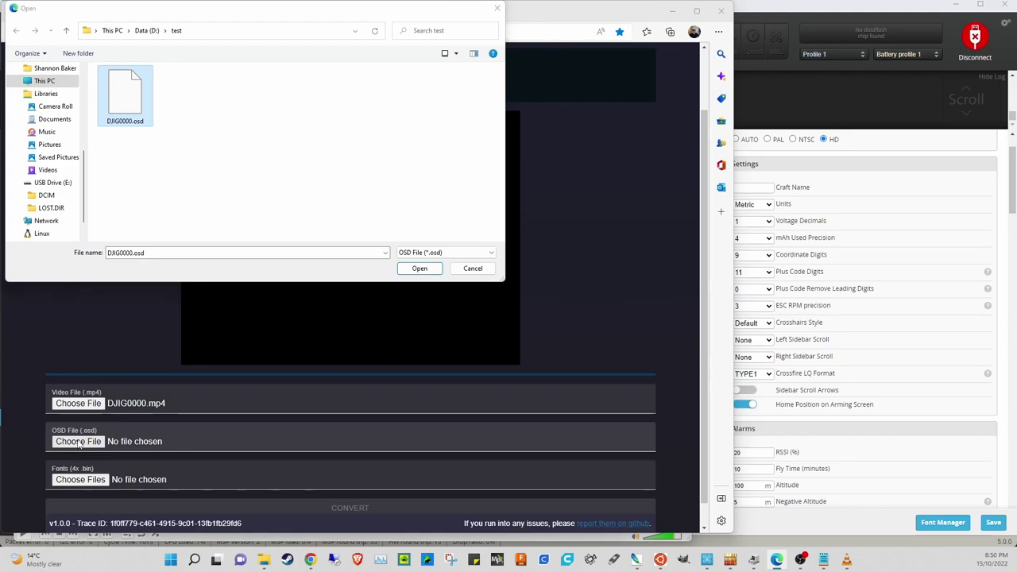
left_click(419, 268)
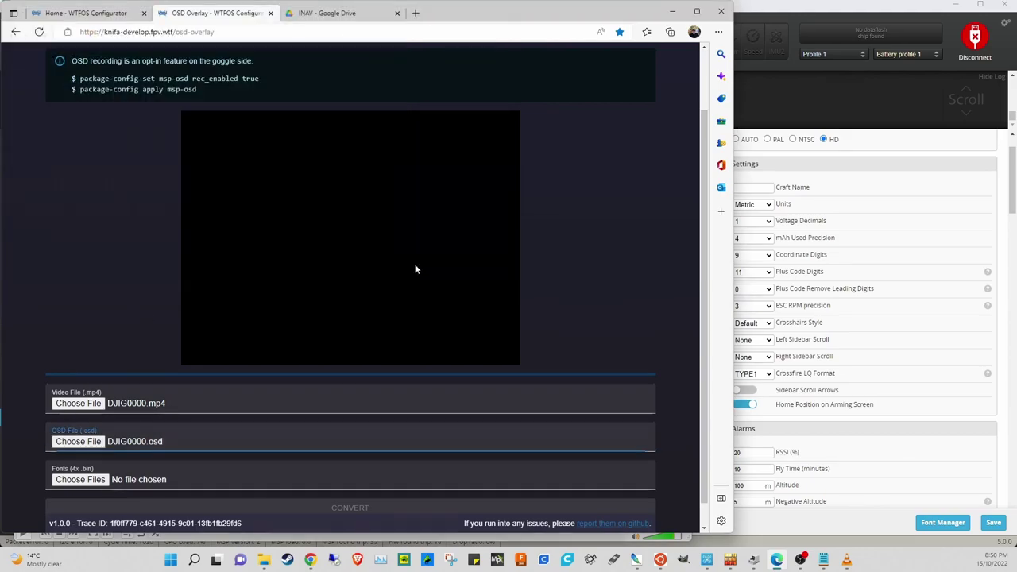
left_click(77, 480)
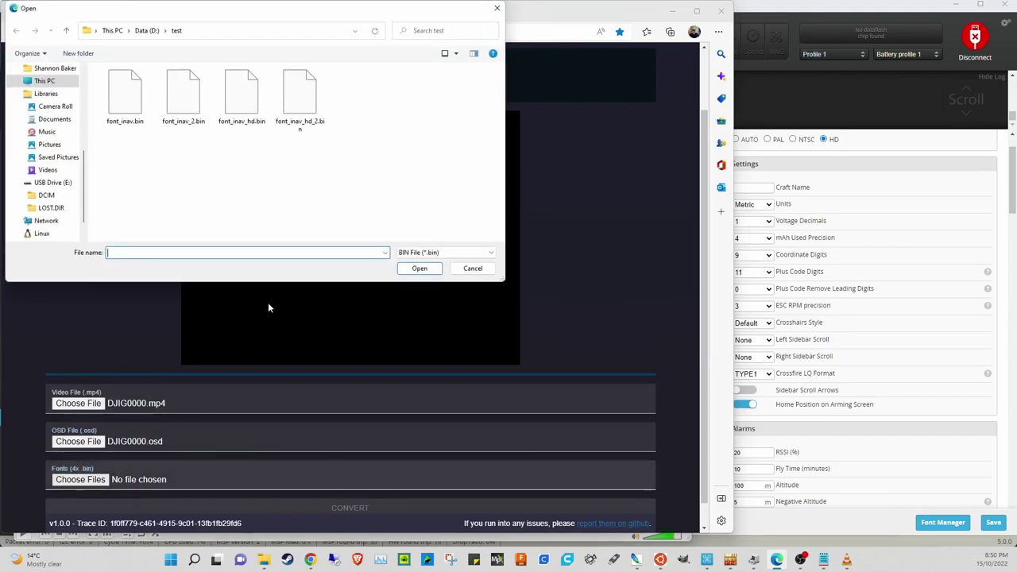
left_click_drag(334, 144, 98, 66)
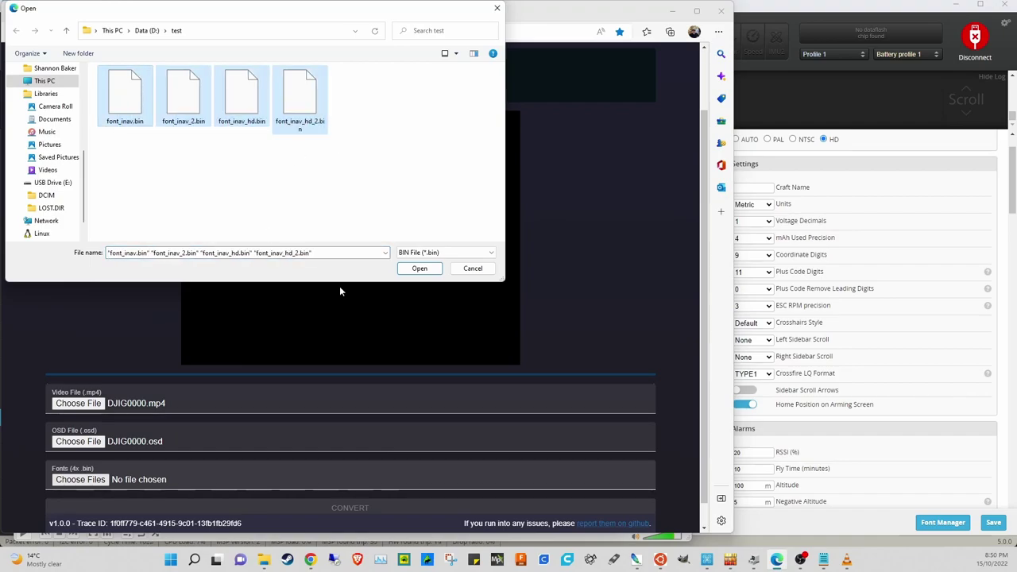
left_click(419, 268)
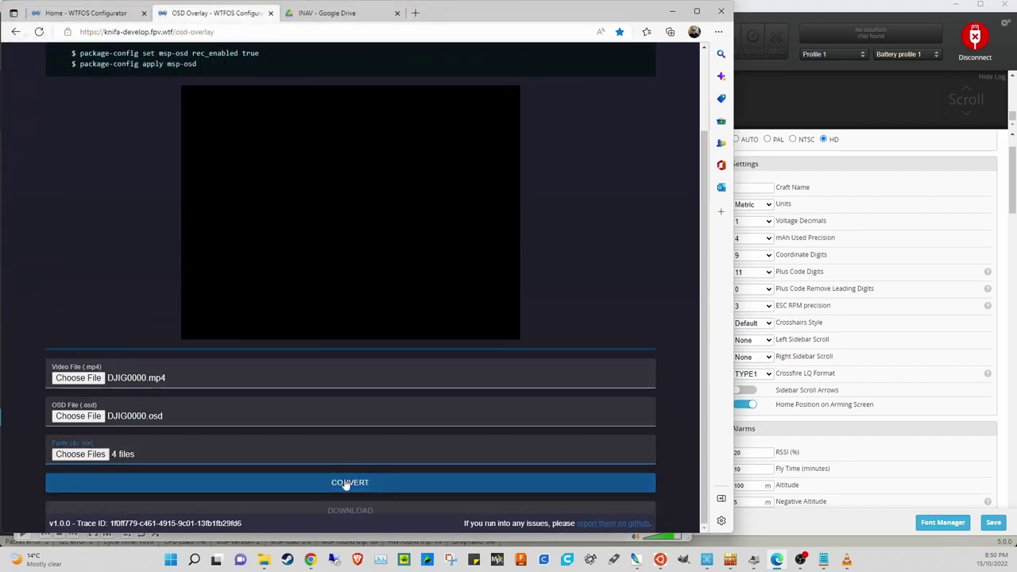
- Convert with the OSD overlay, download DJIG0000-osd.mp4, and open it in VLC
left_click(346, 483)
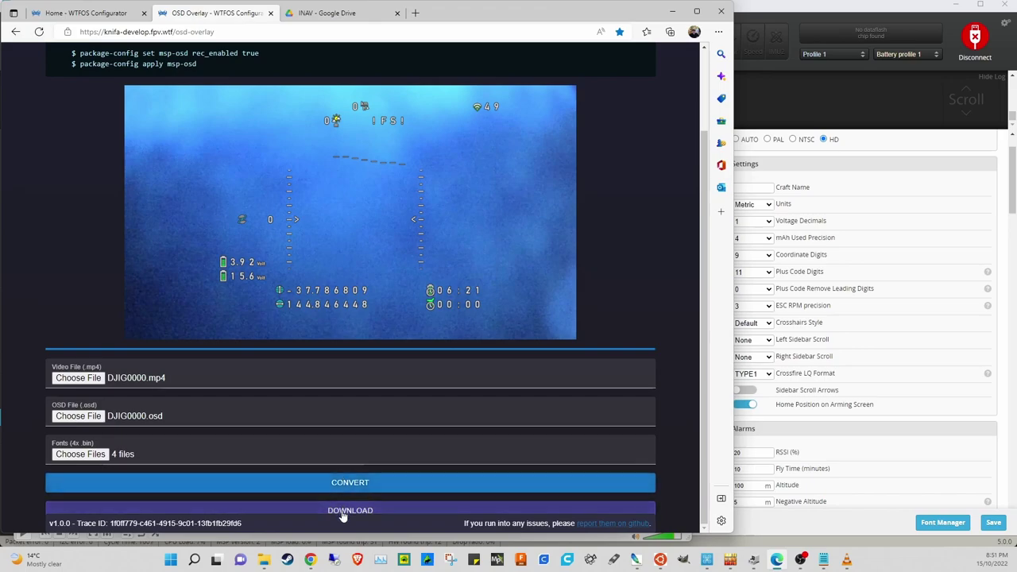
left_click(343, 511)
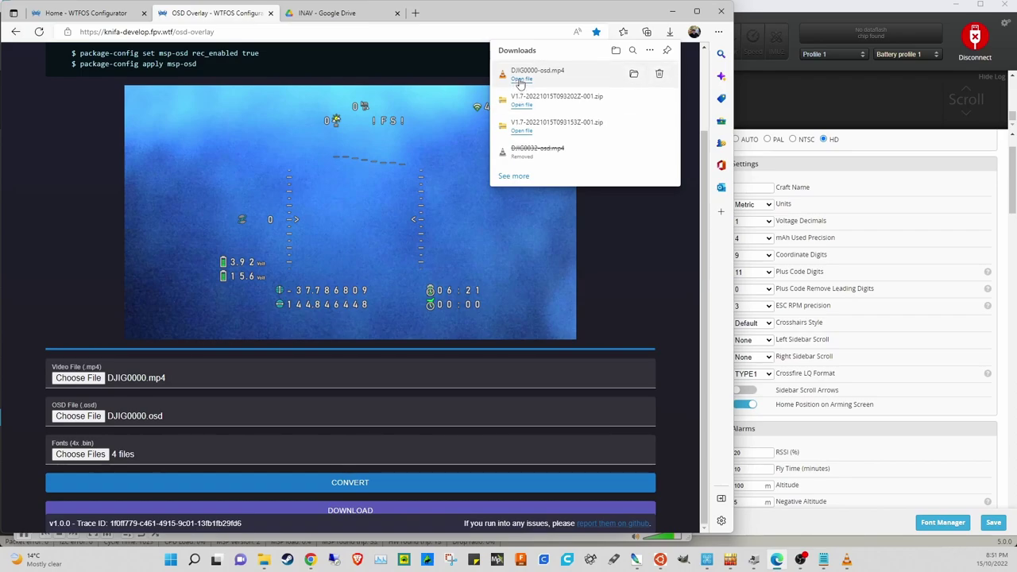
left_click(634, 73)
left_click(633, 74)
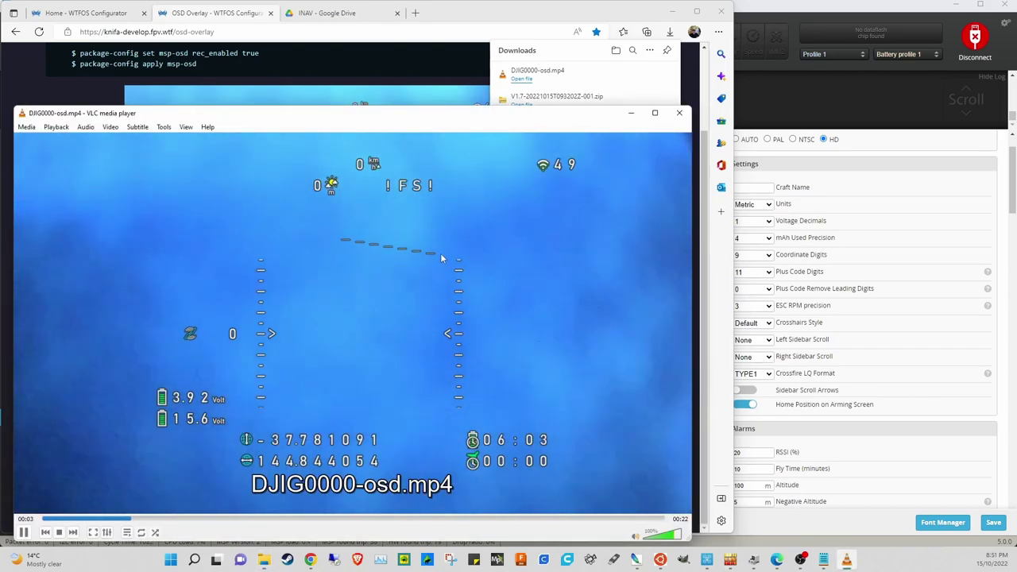
left_click_drag(318, 113, 393, 69)
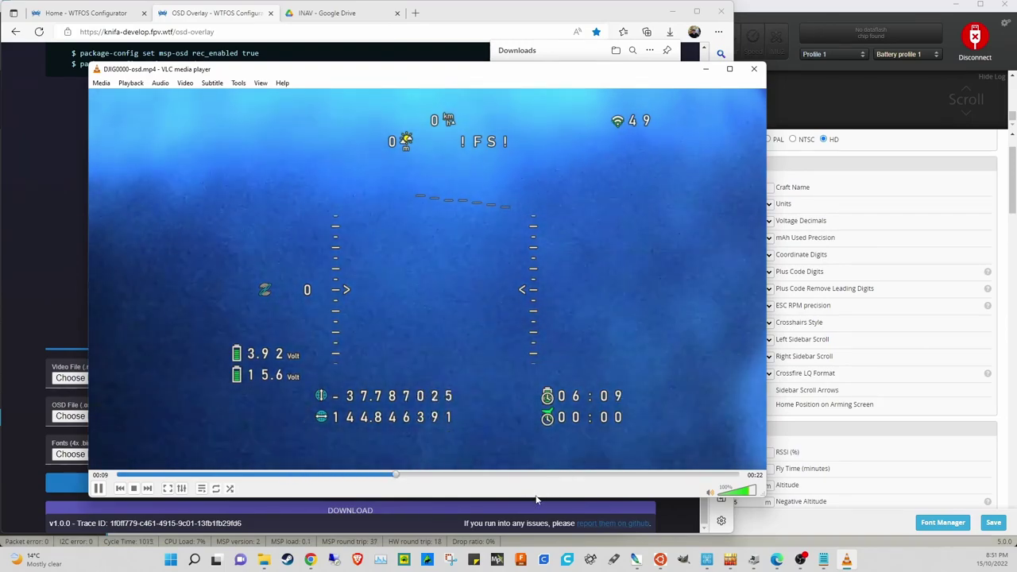
- Pause the video at 00:11, shrink the INAV Configurator window, and reposition VLC fully on screen
left_click(100, 488)
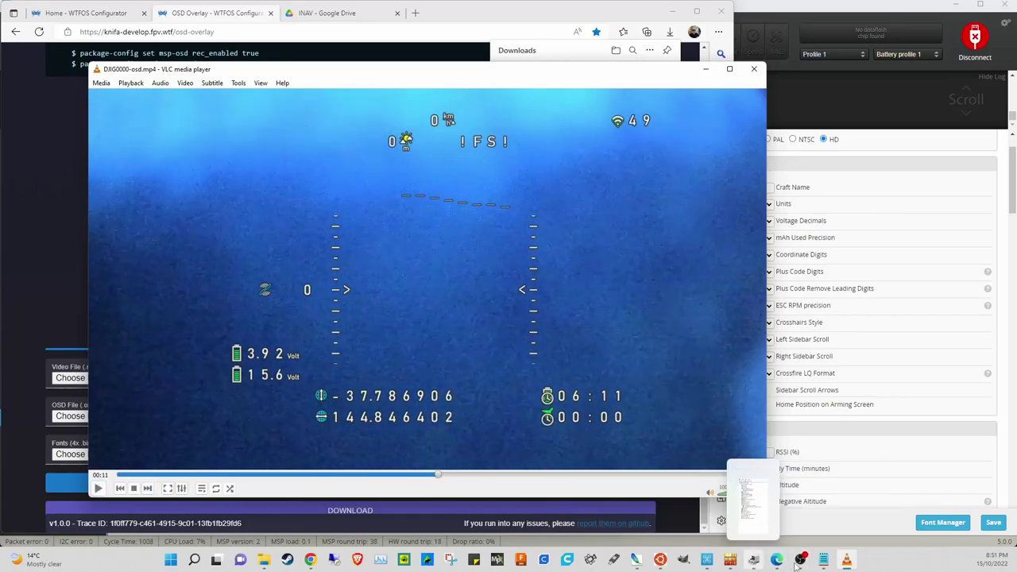
left_click(718, 561)
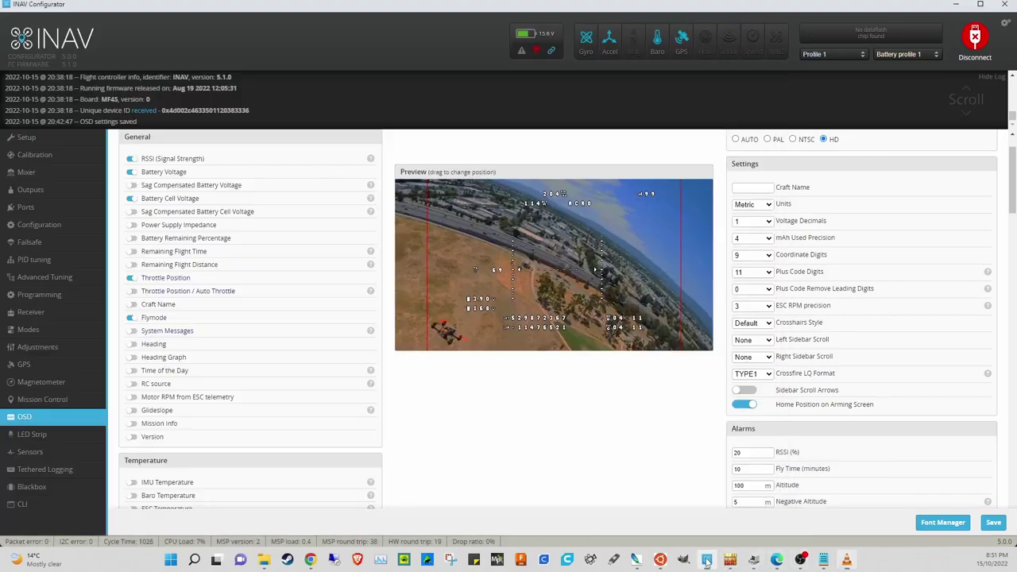
left_click_drag(215, 9, 369, 48)
left_click(235, 65)
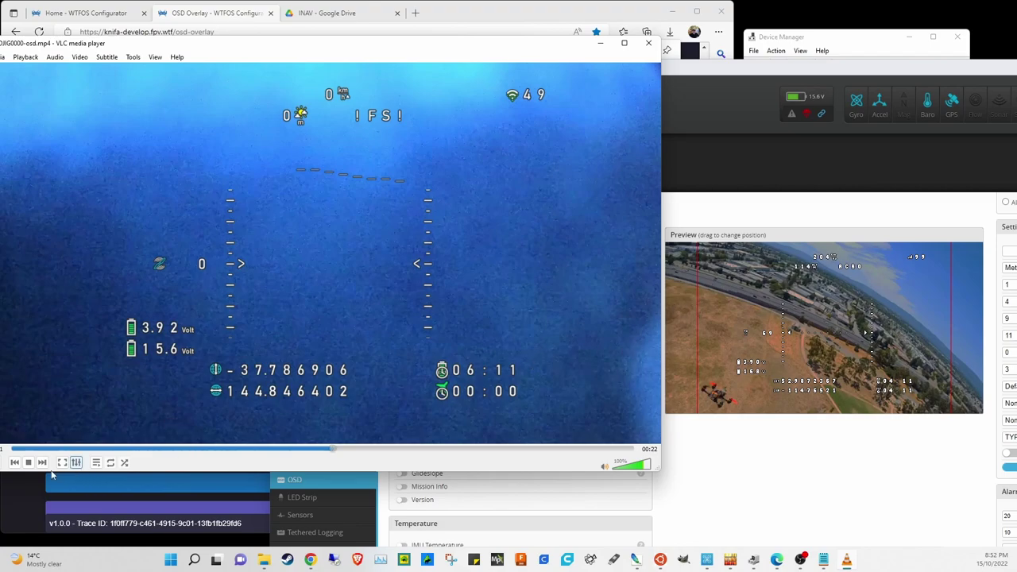
left_click_drag(294, 48, 364, 47)
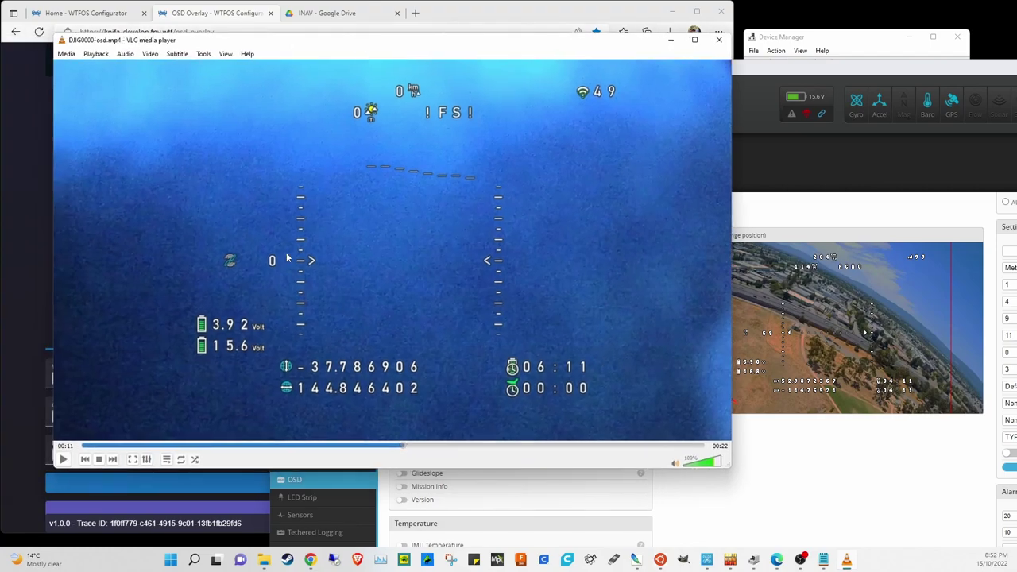
- Resume and pause playback at 00:15, arranging INAV Configurator beside the VLC window
left_click(63, 459)
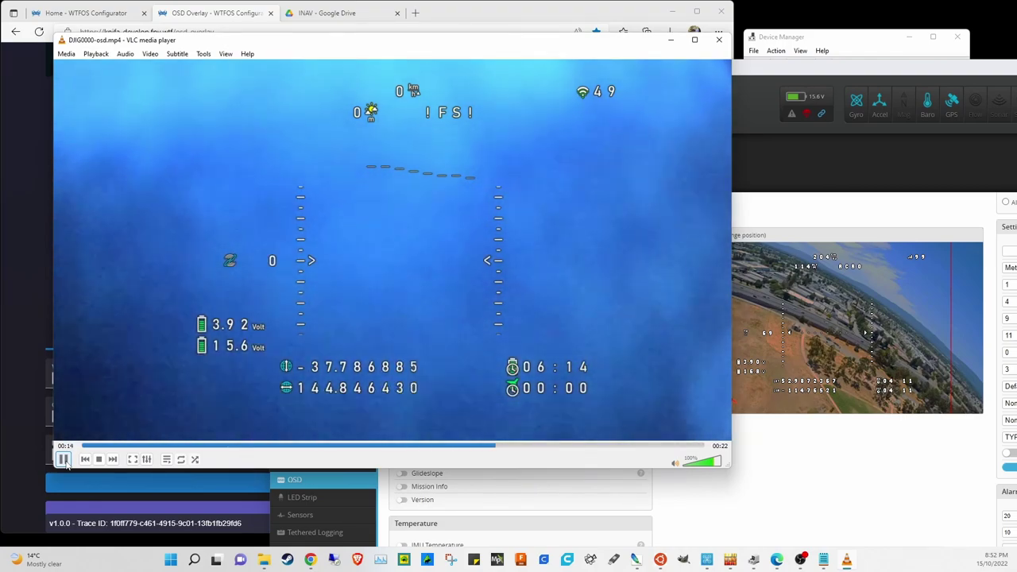
left_click(63, 459)
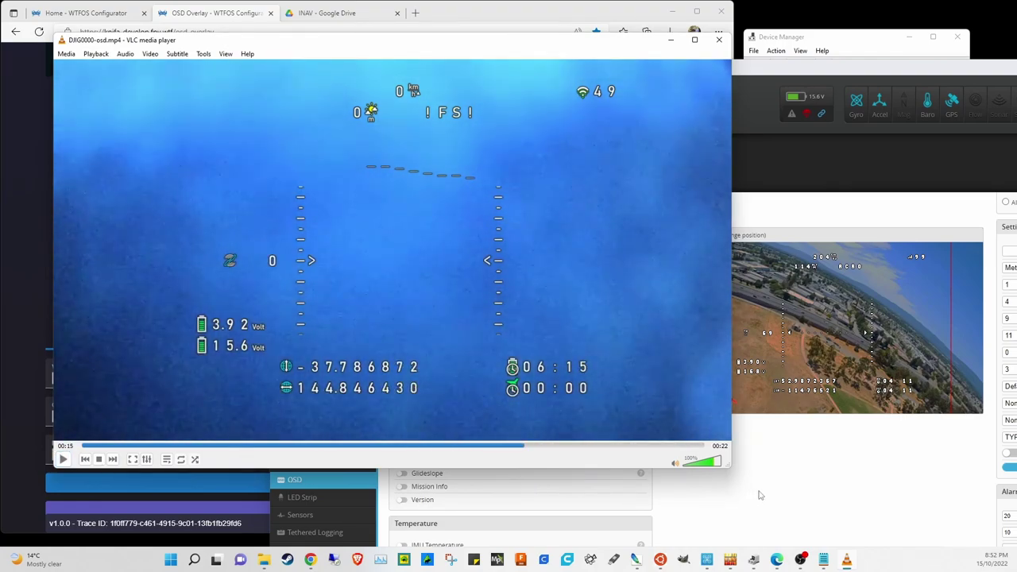
left_click(831, 460)
left_click_drag(720, 71, 224, 53)
left_click(208, 42)
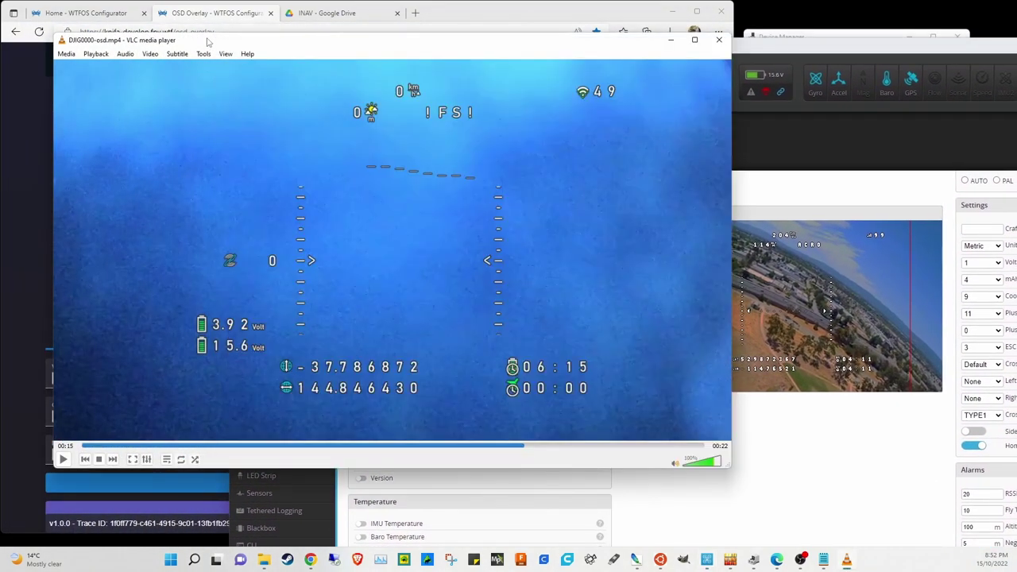